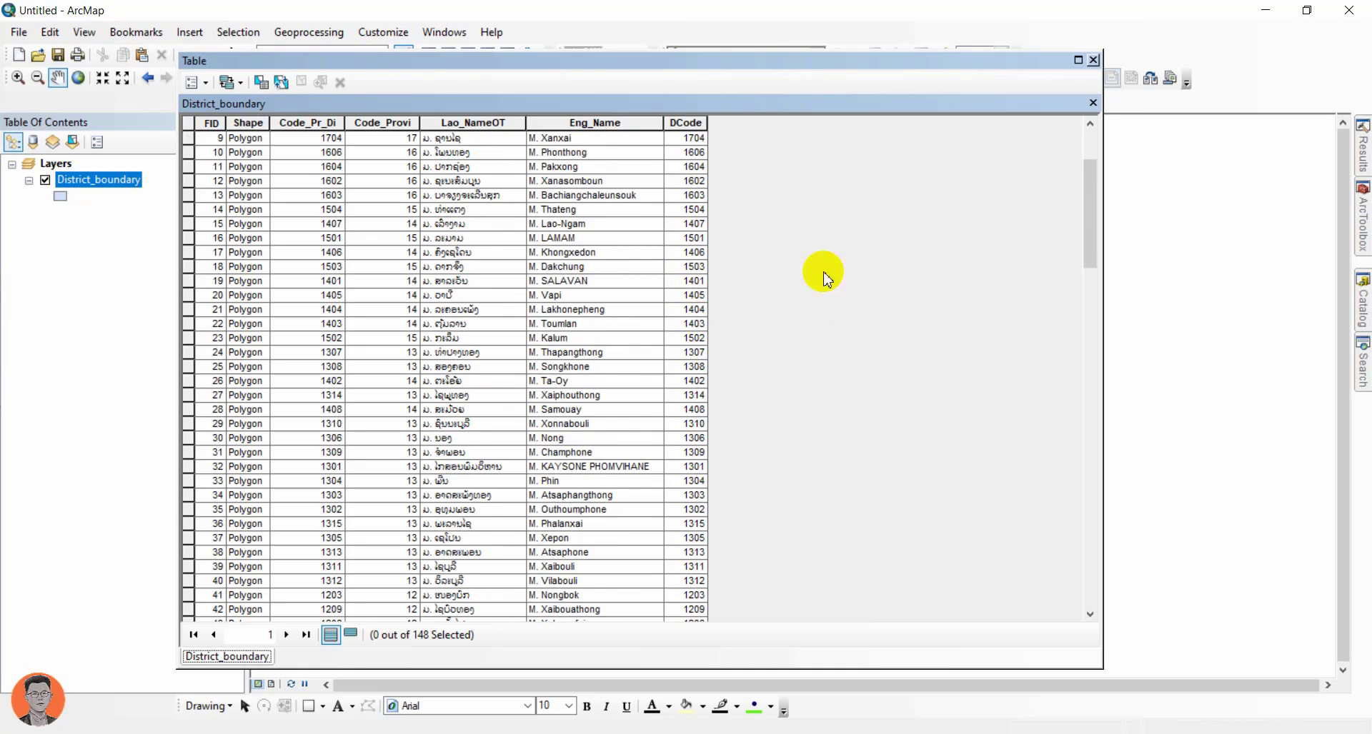
Review the DCode column in the District_boundary attribute table and close the table.
scroll(543, 200, up, 5)
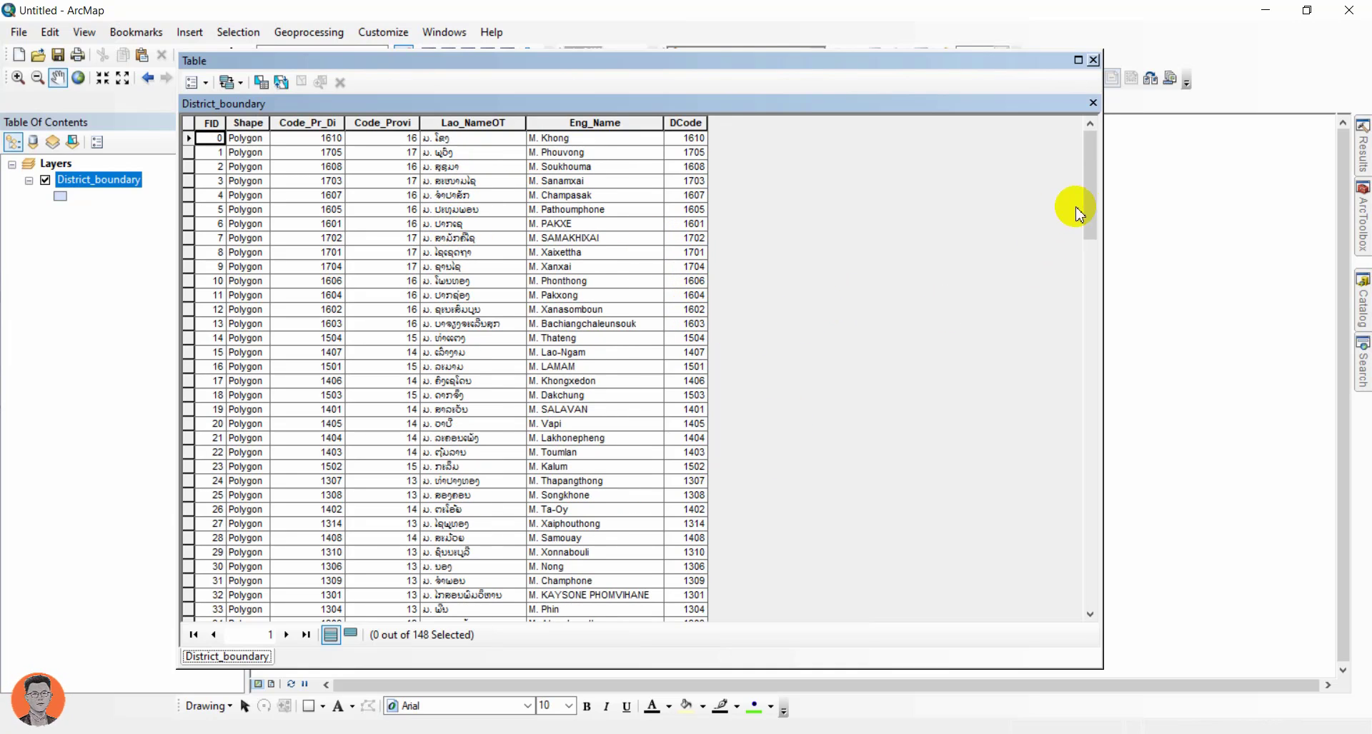
click(685, 123)
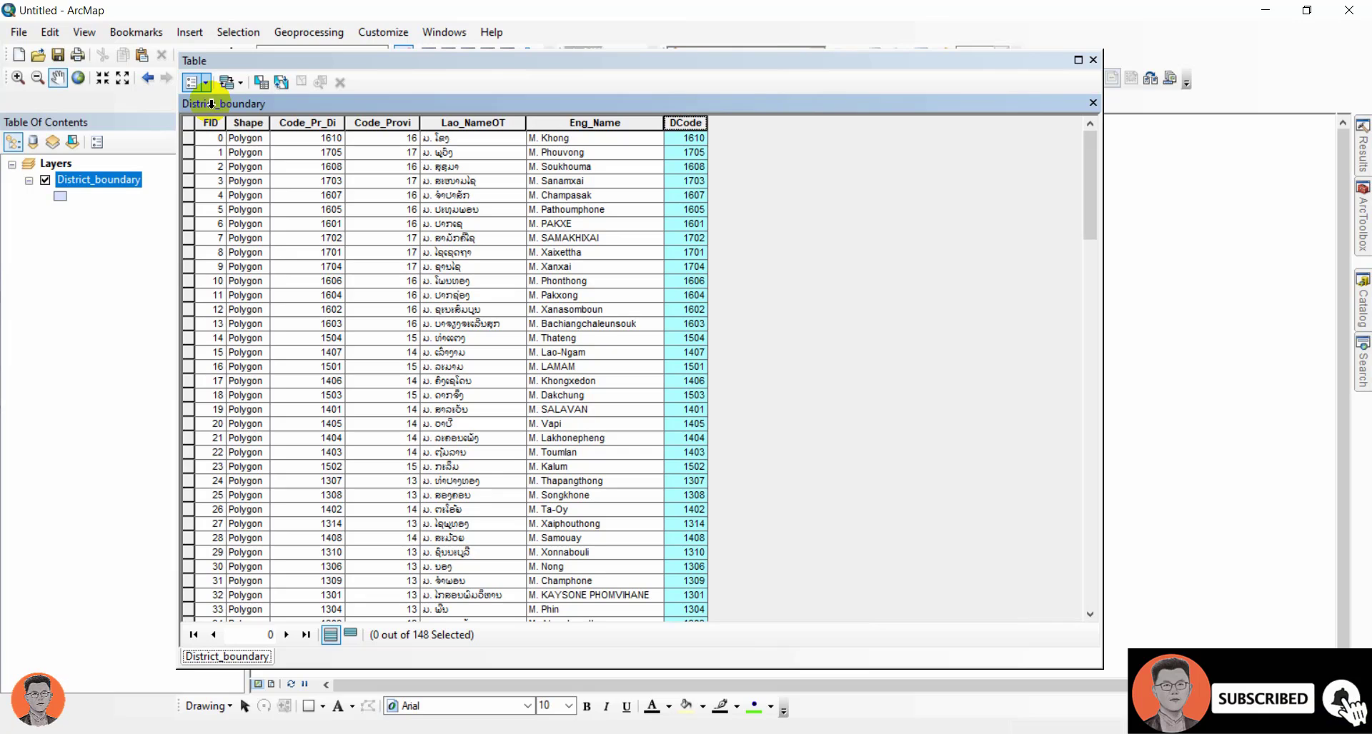
click(204, 83)
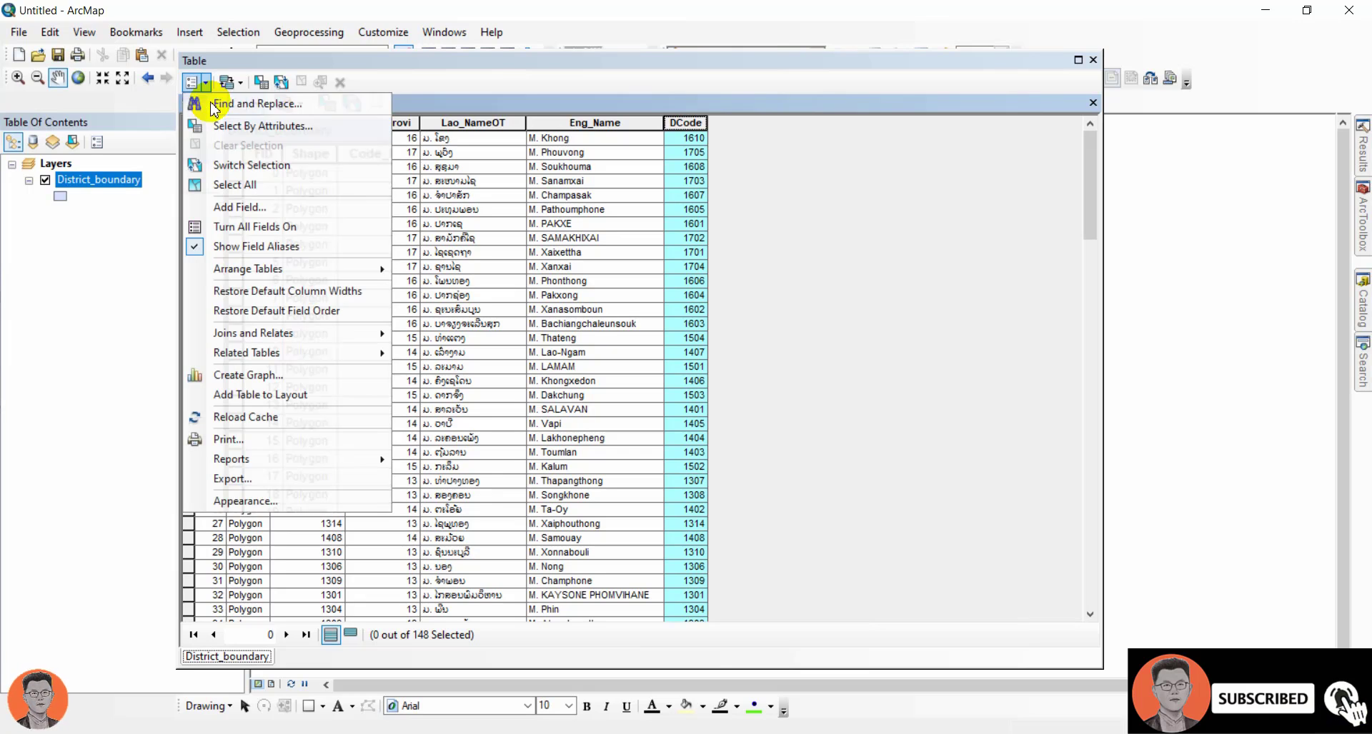
click(1093, 60)
click(1093, 60)
Replace the District_boundary layer in the map with District_boundary1.shp from the zonalstat_to_csv folder.
right_click(122, 180)
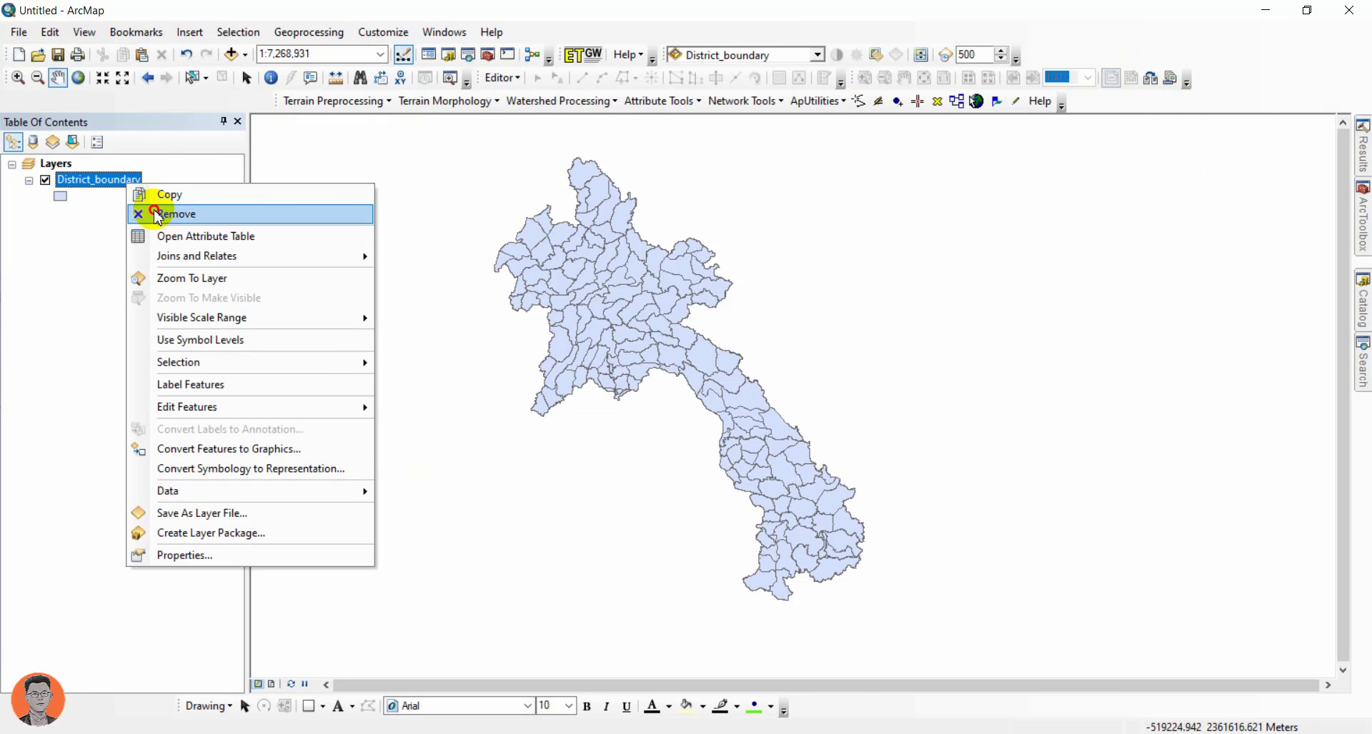
click(158, 215)
click(1361, 325)
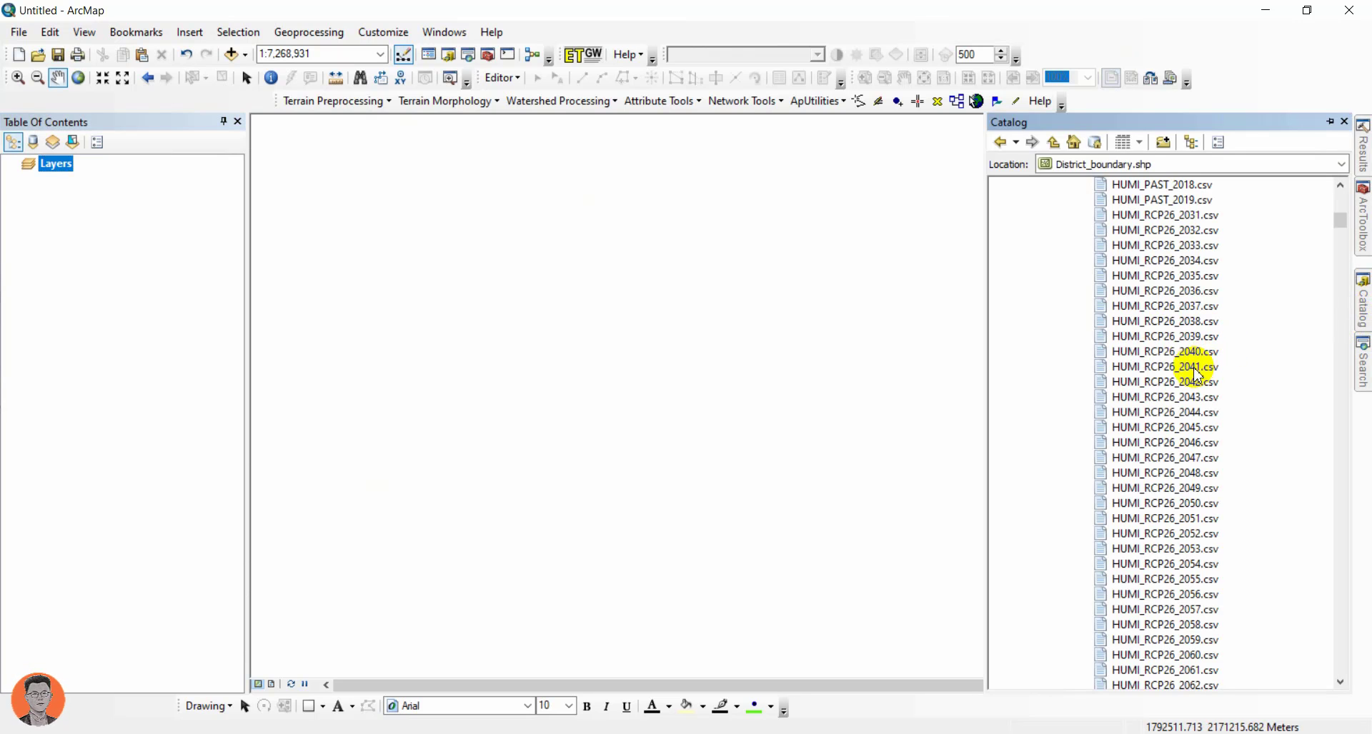
scroll(1138, 261, up, 15)
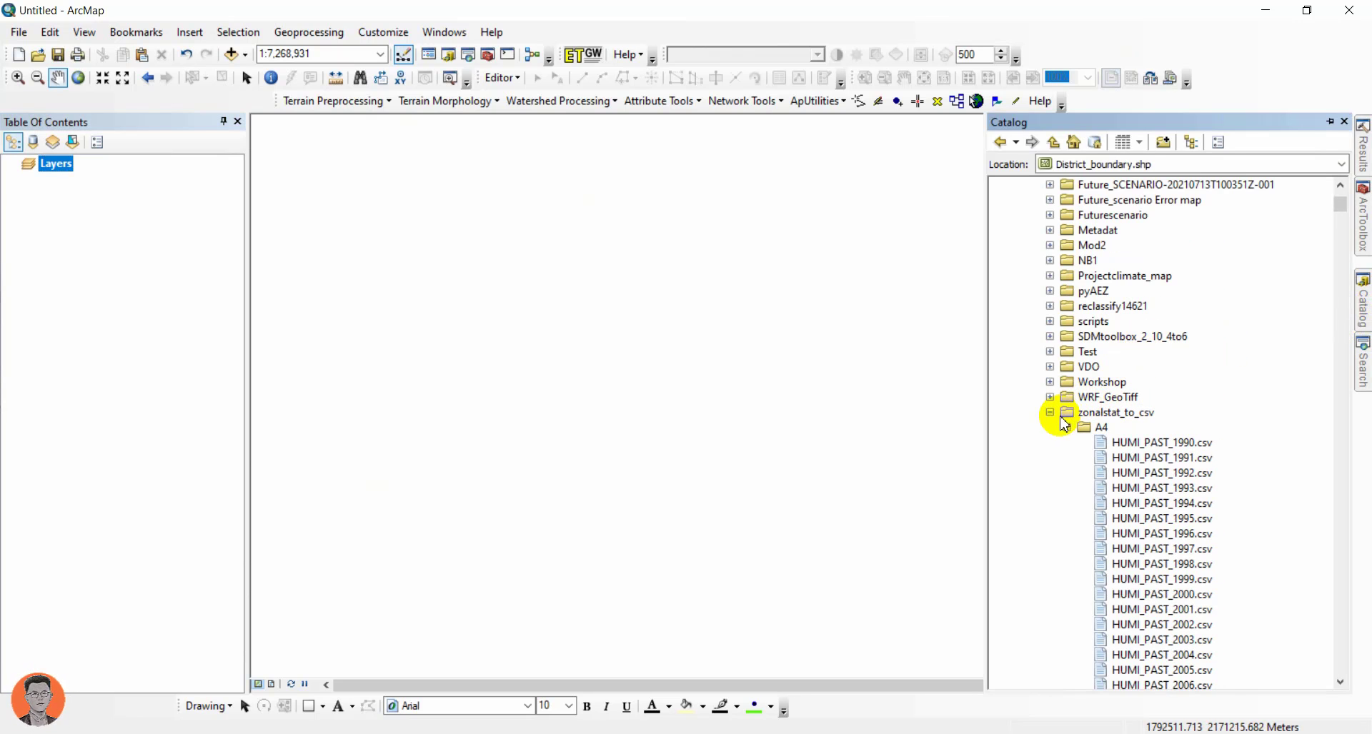
click(1065, 427)
scroll(1091, 471, down, 3)
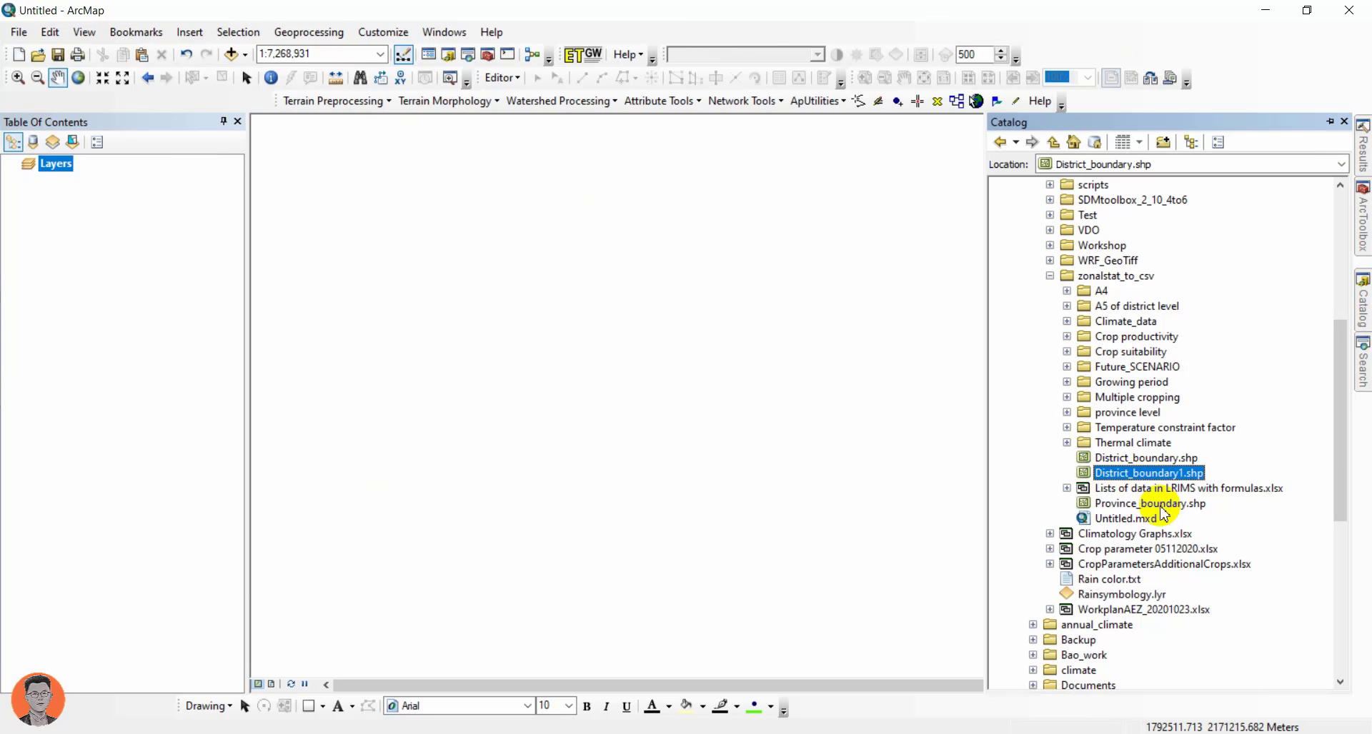
click(1155, 505)
click(1150, 475)
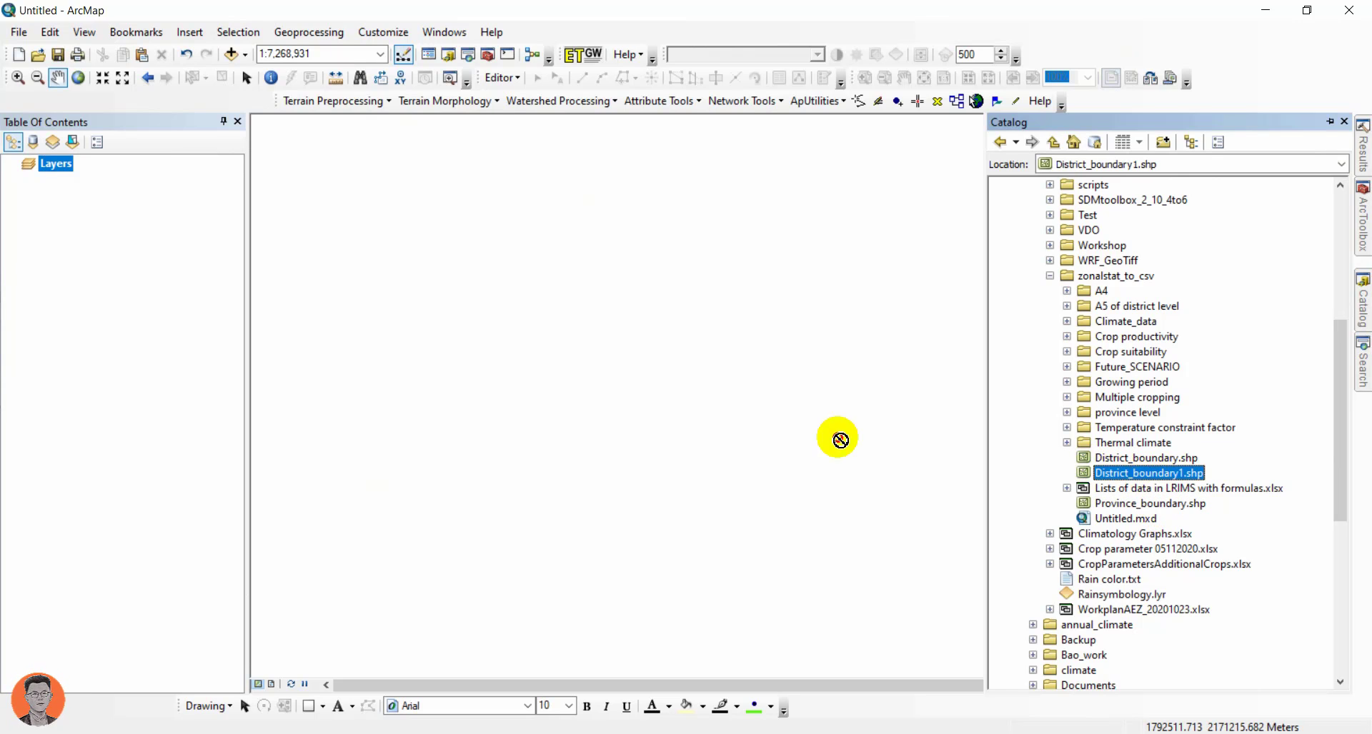
mouse_move(840, 439)
mouse_down()
mouse_move(147, 239)
mouse_move(108, 208)
mouse_up()
Examine the MEAN column through all records of the District_boundary1 attribute table, and close the table.
right_click(100, 180)
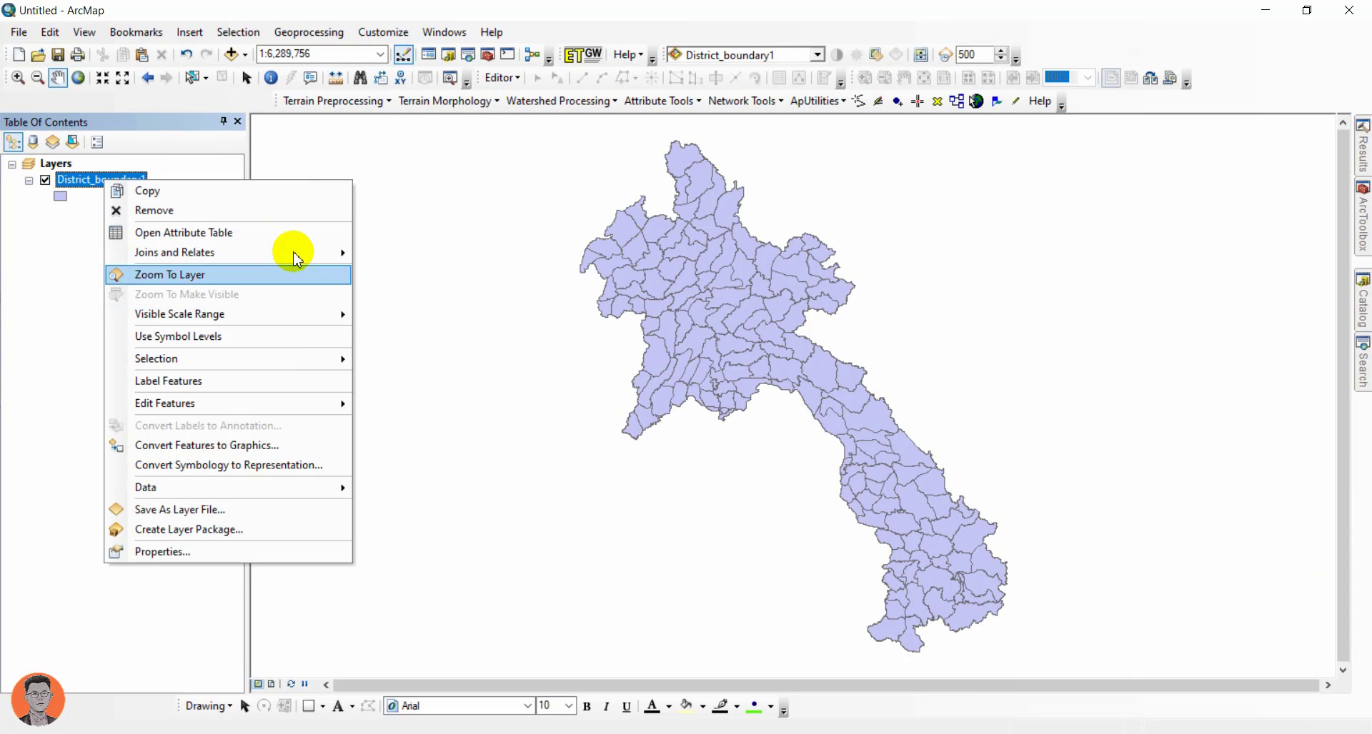
click(292, 233)
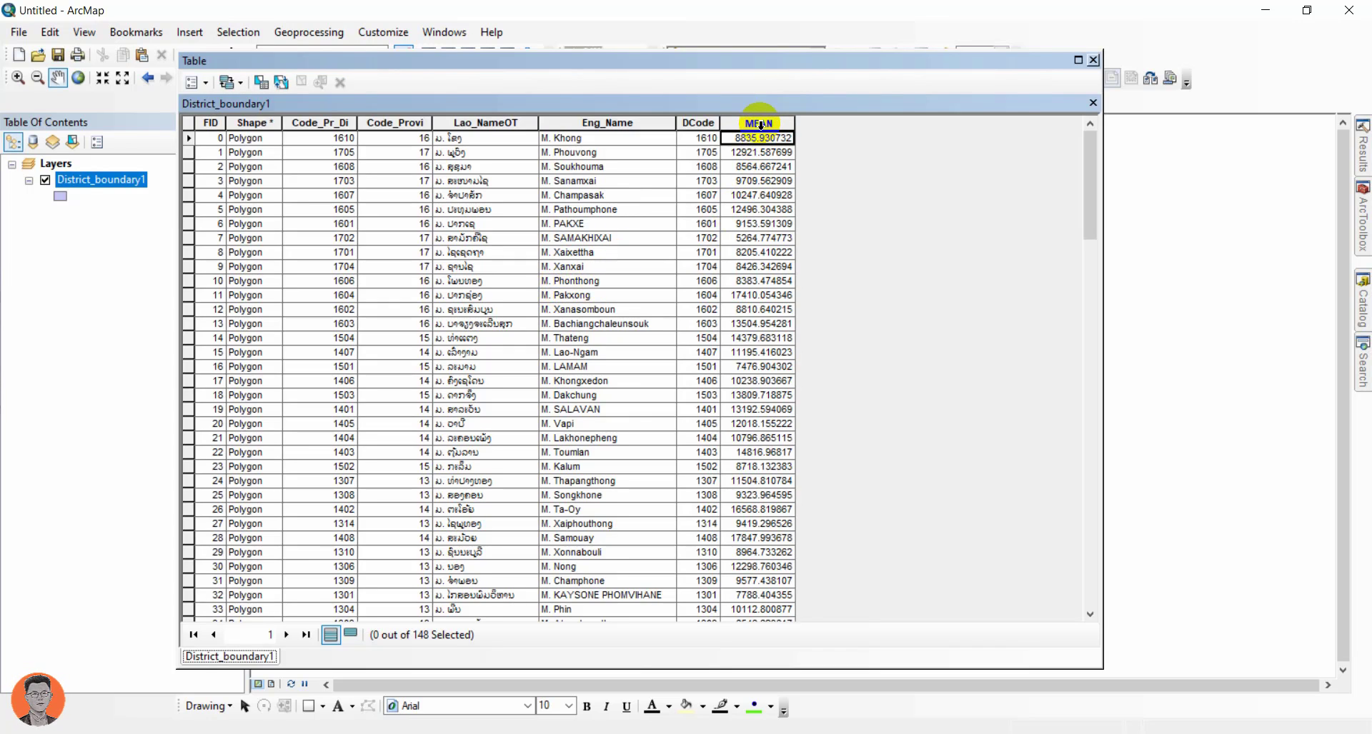
click(761, 124)
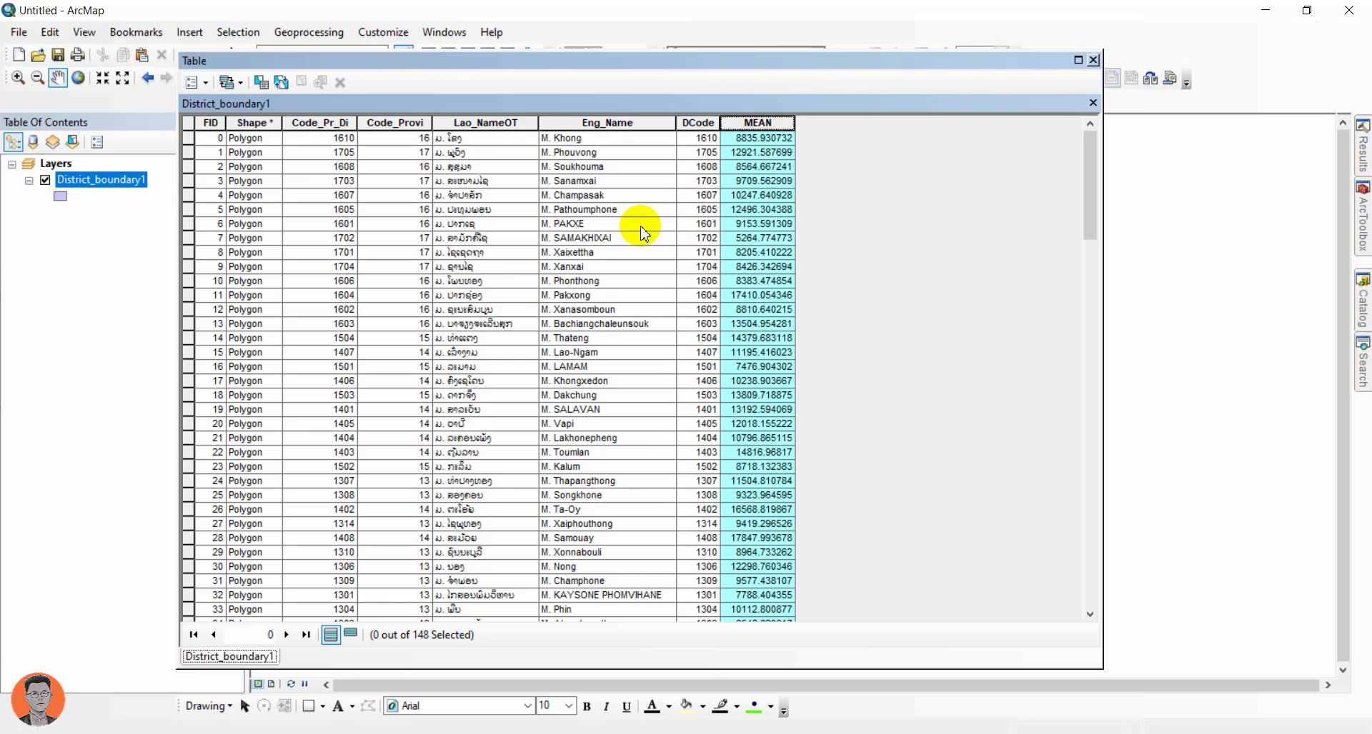
scroll(765, 307, down, 20)
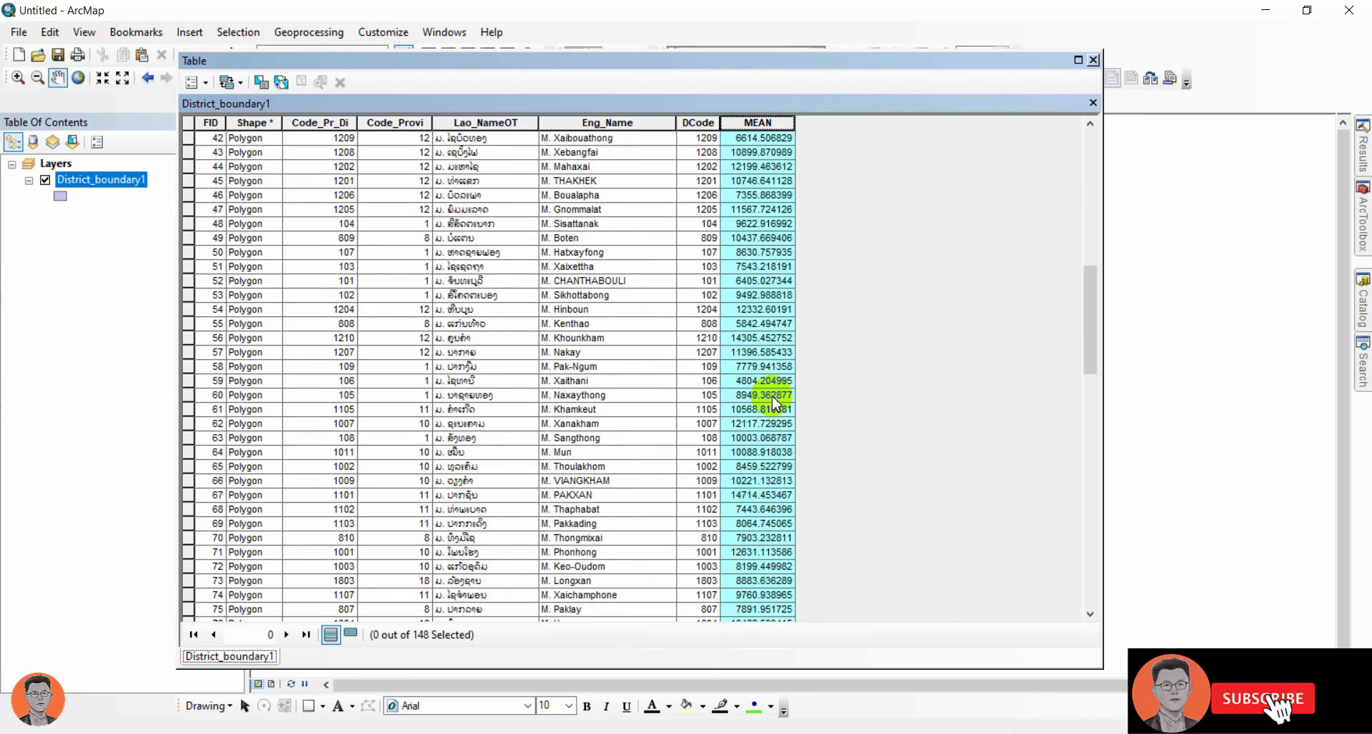
scroll(781, 409, down, 15)
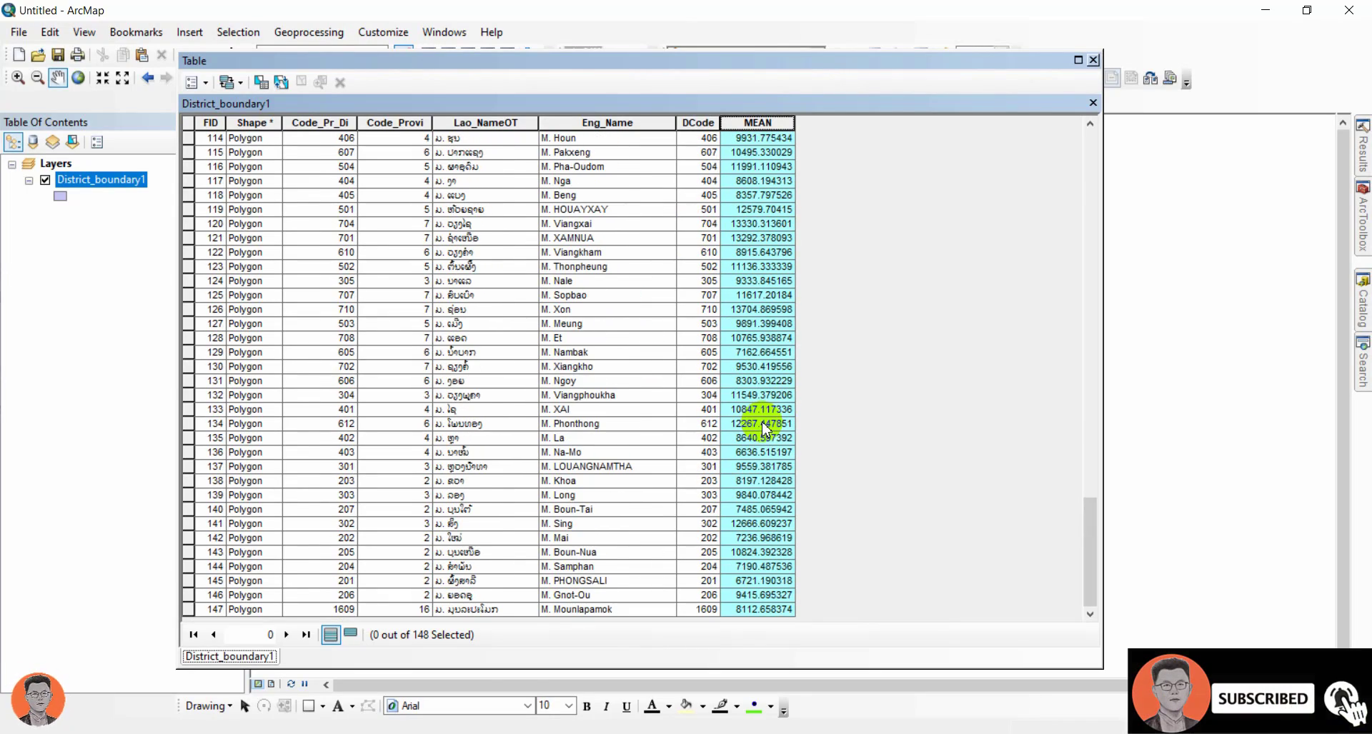
scroll(765, 427, up, 20)
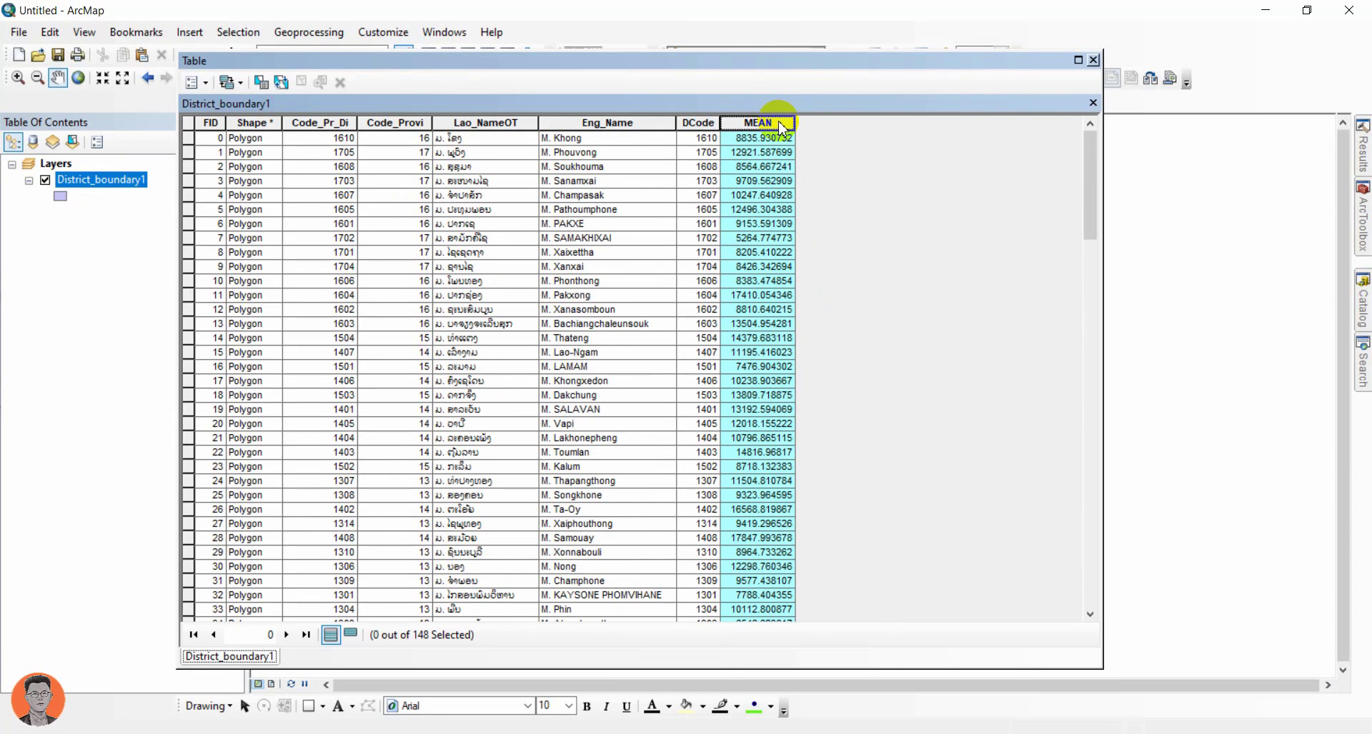
click(1093, 60)
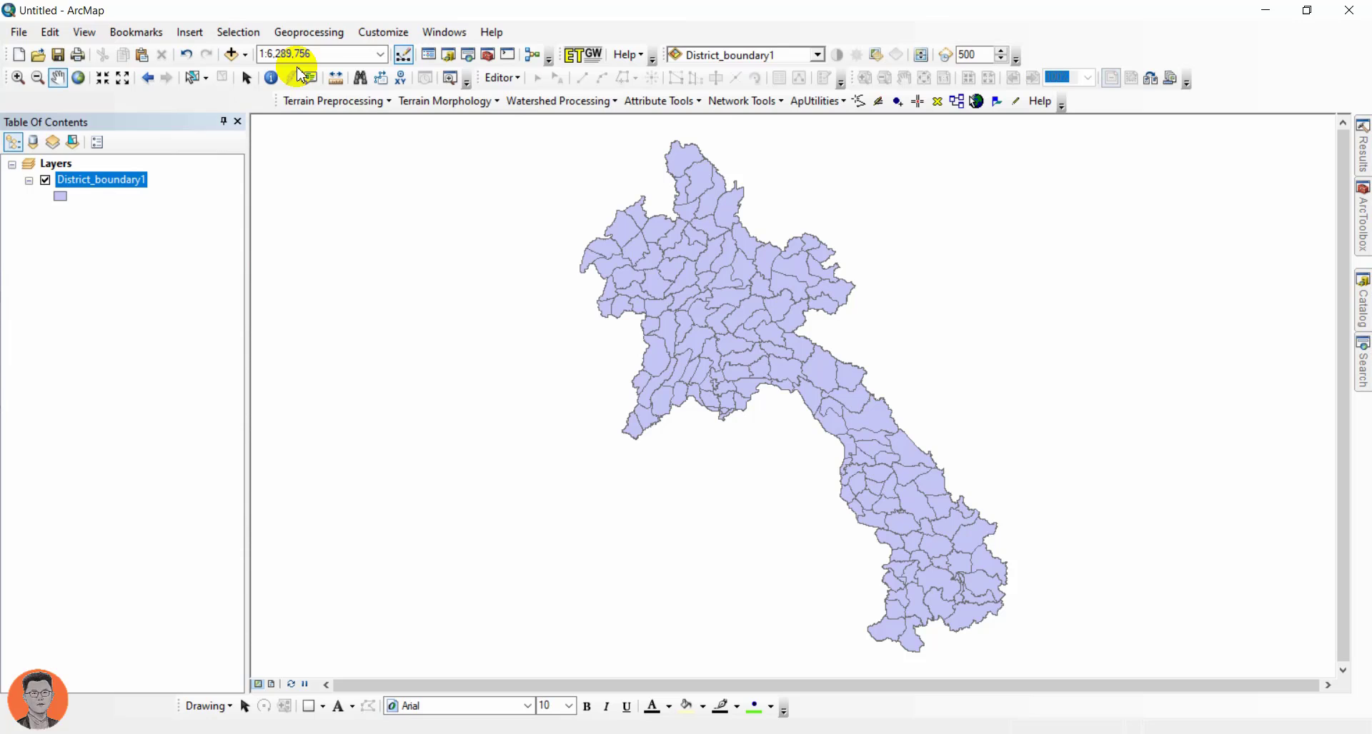
Start an attribute join on the District_boundary1 layer, based on its DCode field.
right_click(79, 190)
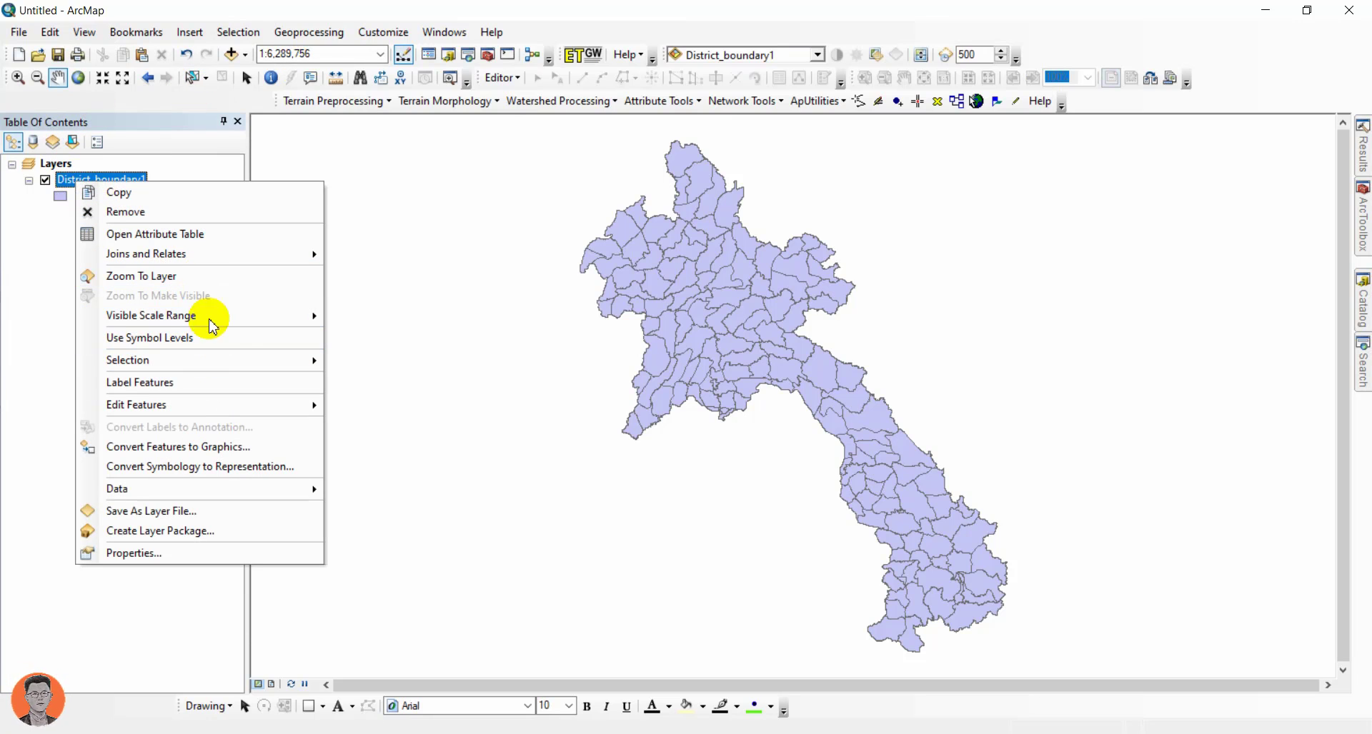
mouse_move(197, 254)
click(396, 257)
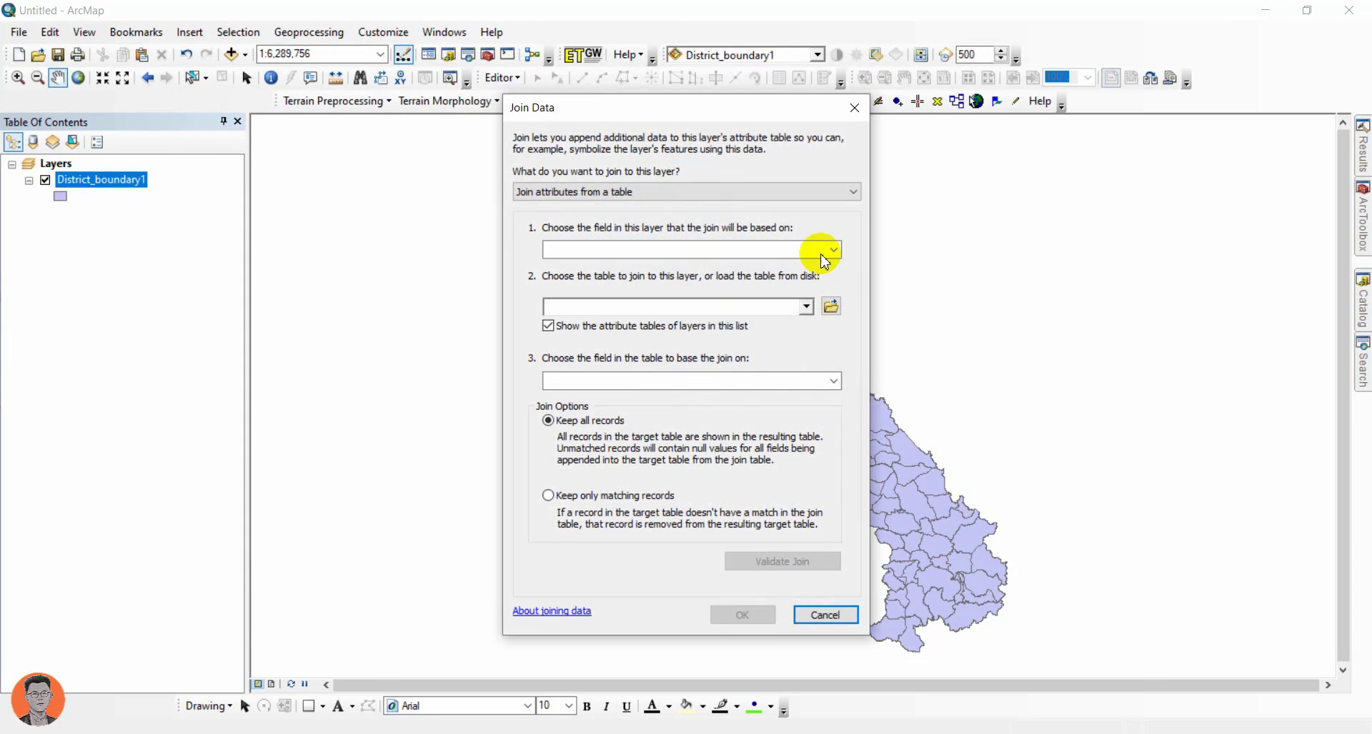
click(821, 254)
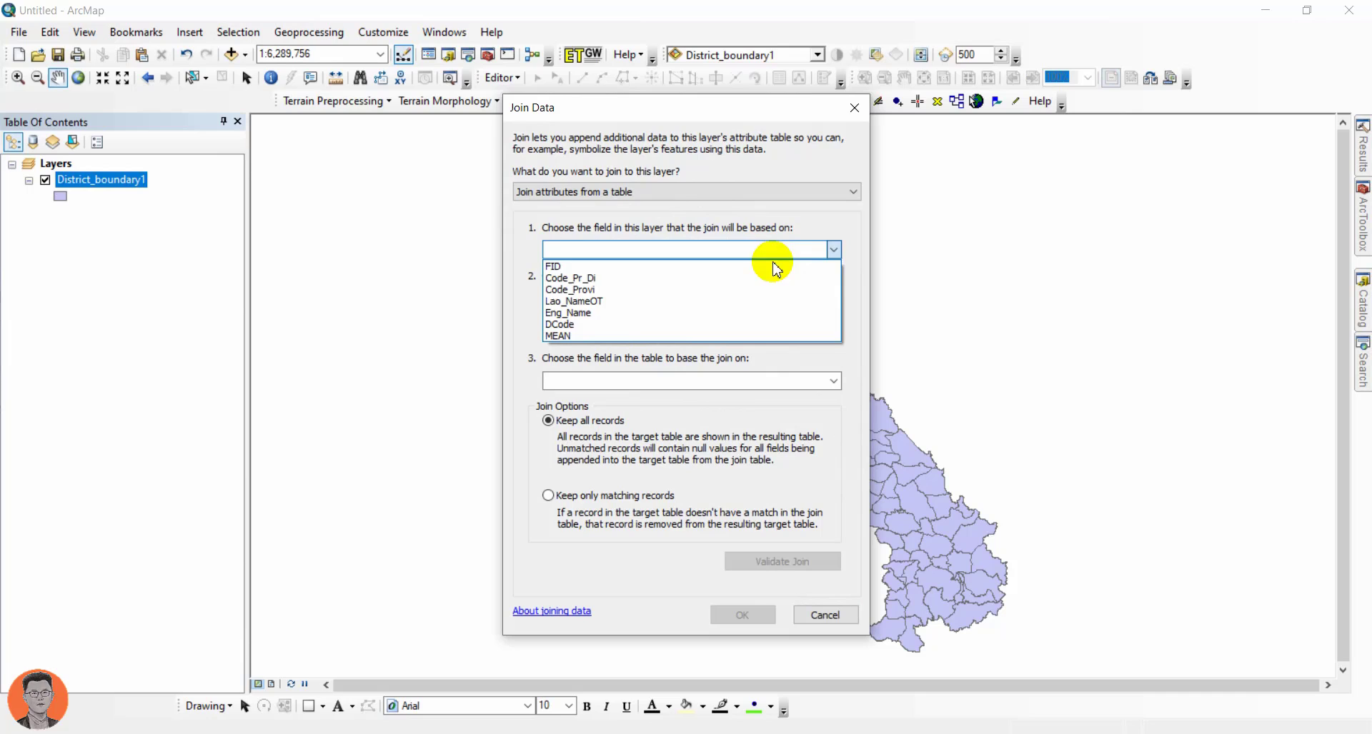
click(582, 326)
Browse on disk for the table to join, going to the zonalstat_to_csv folder inside D:\AEZ.
click(806, 307)
click(831, 306)
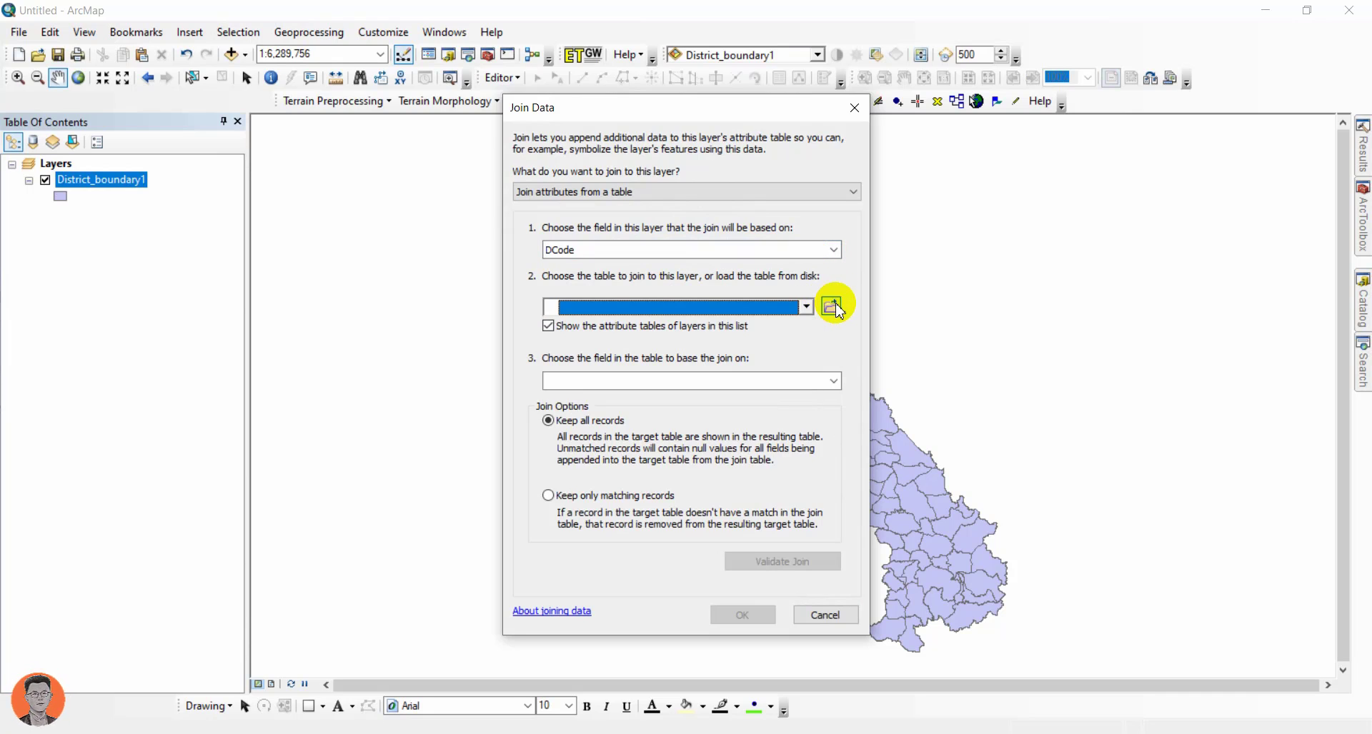
click(832, 305)
click(629, 261)
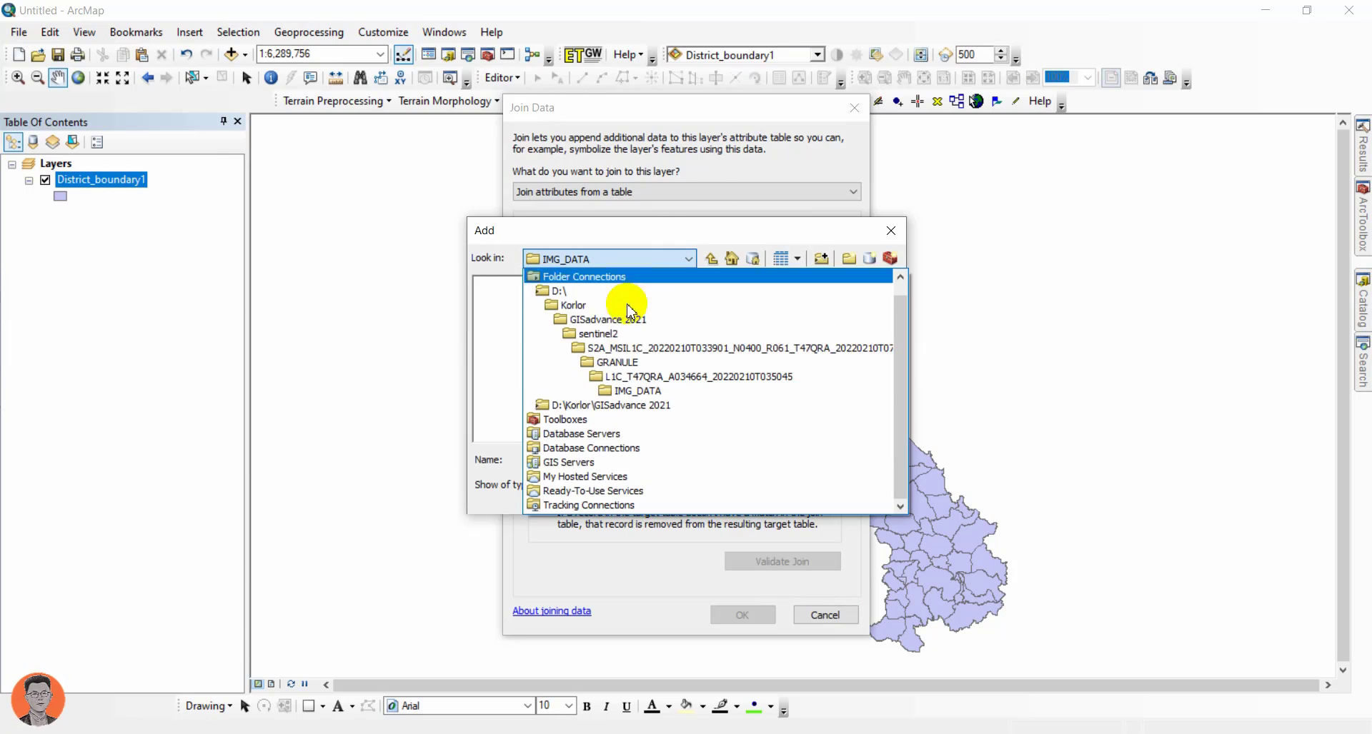
click(563, 292)
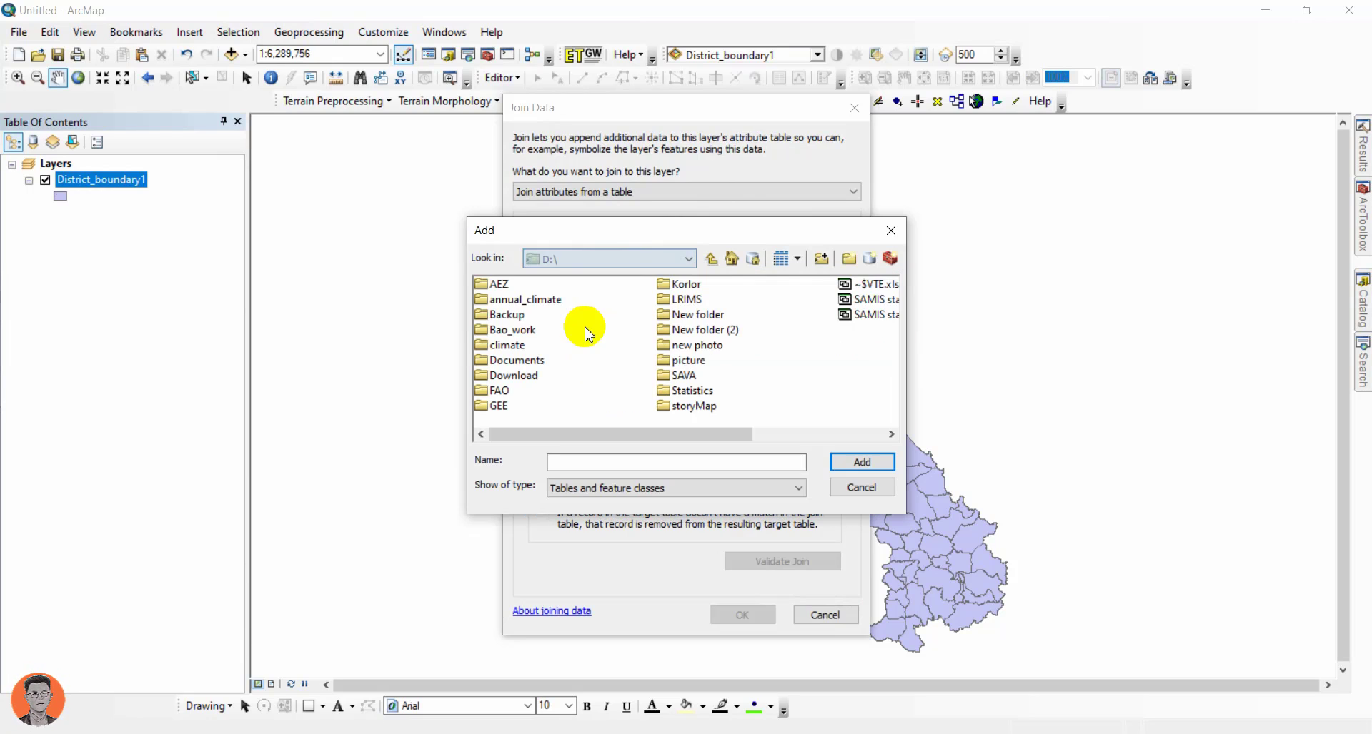
double_click(498, 288)
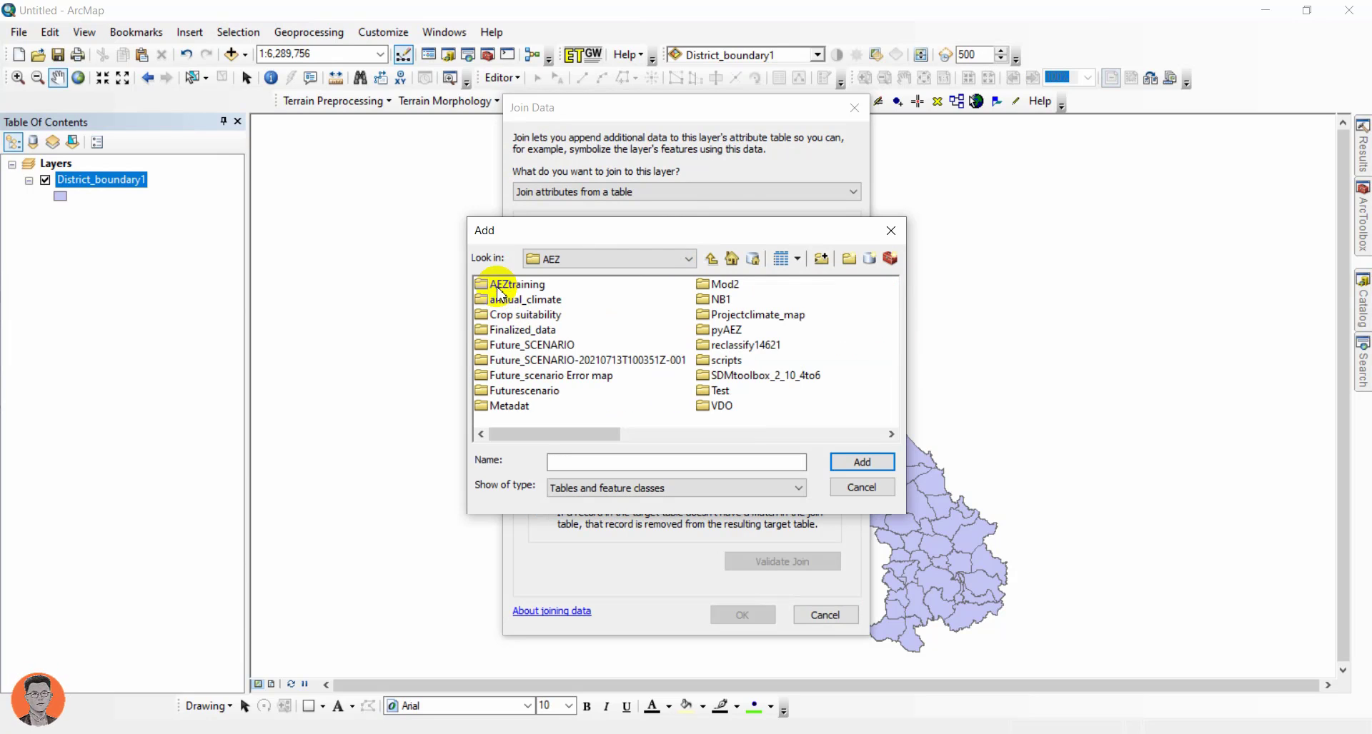
click(525, 392)
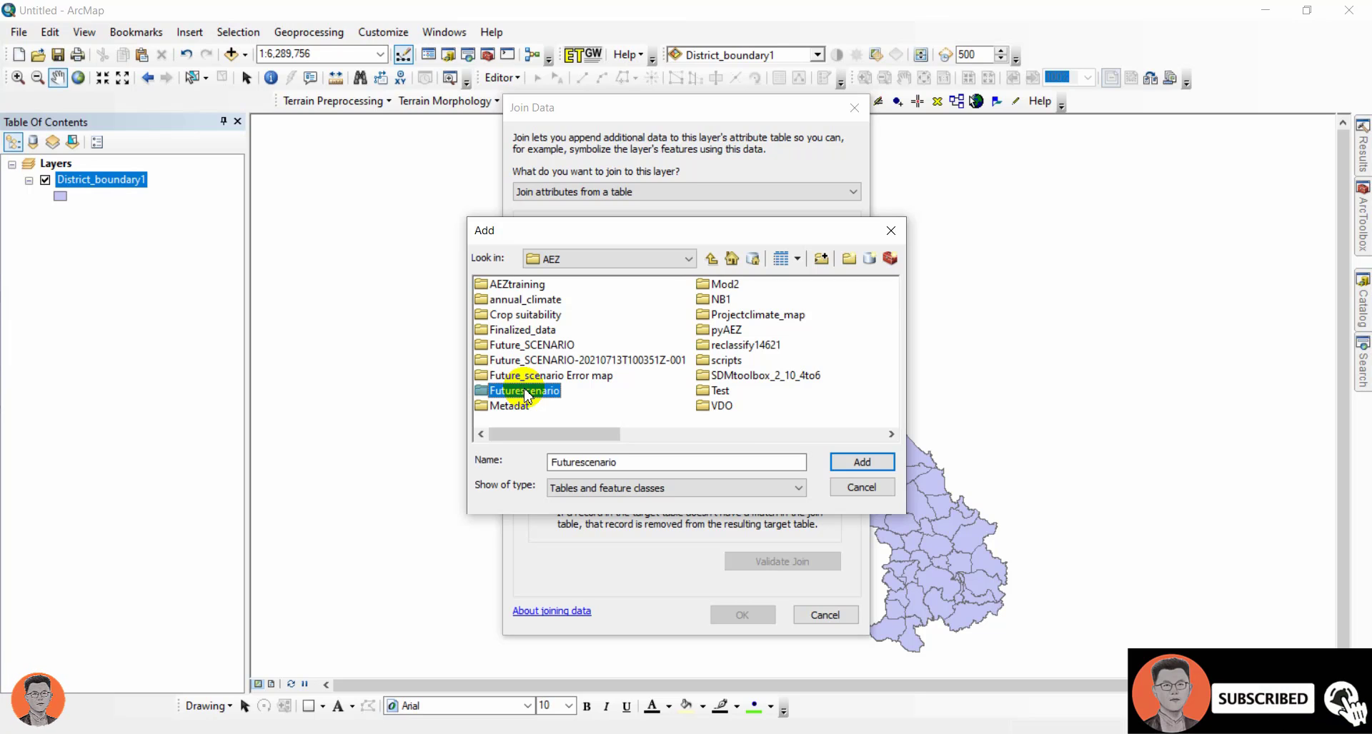
scroll(586, 350, down, 1)
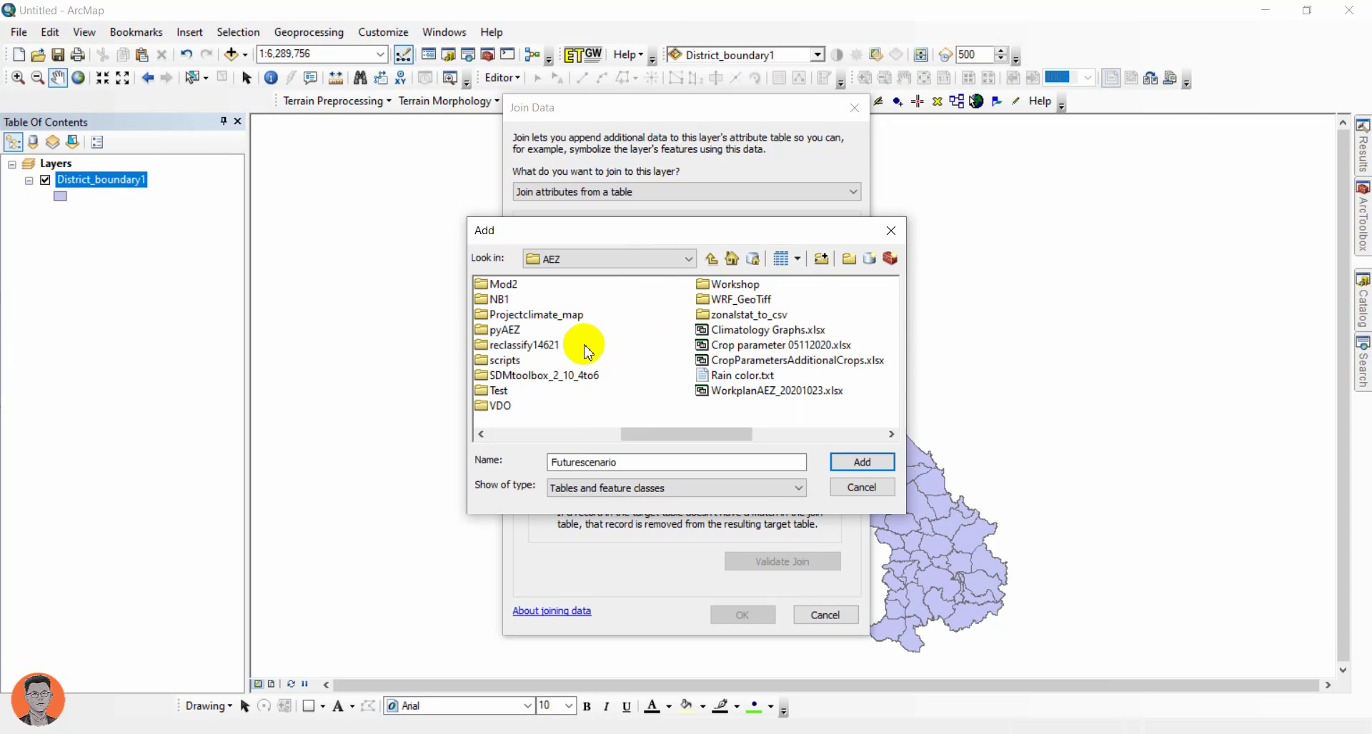
scroll(586, 350, down, 1)
scroll(586, 350, up, 1)
double_click(743, 316)
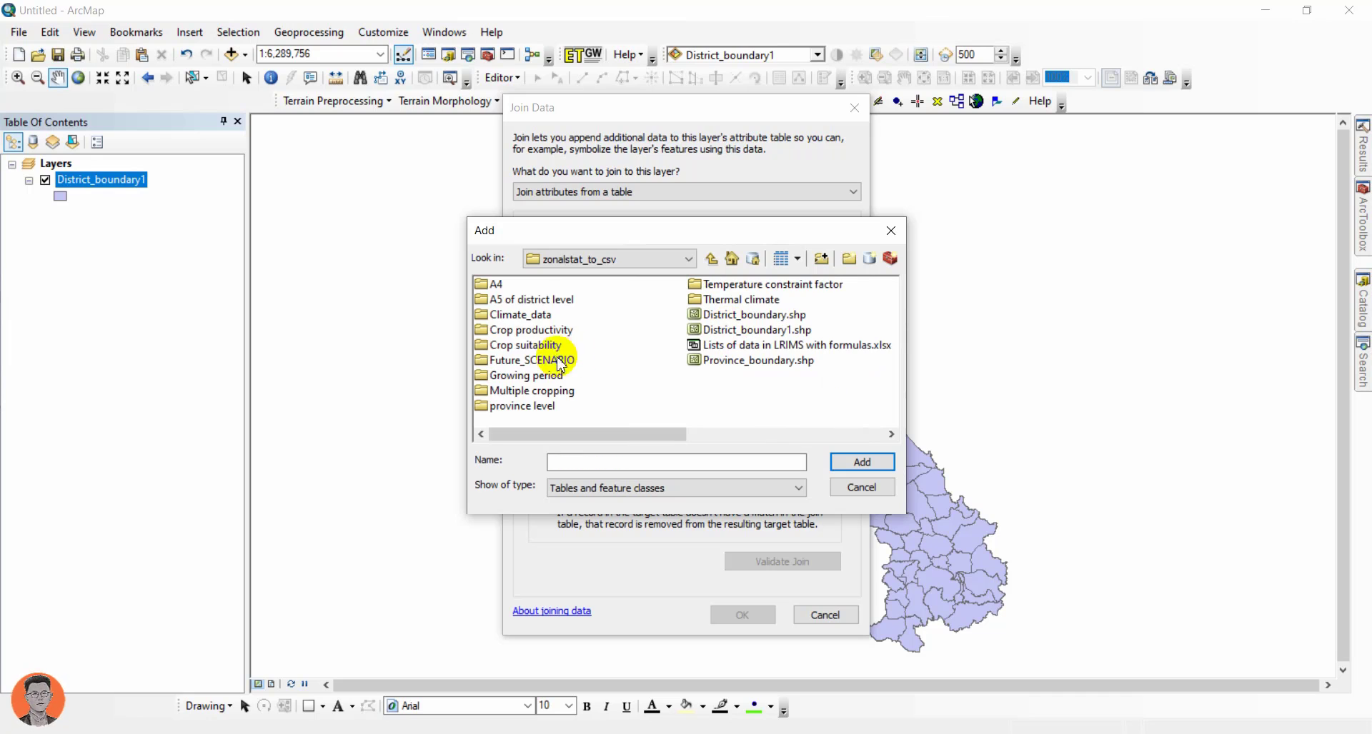
Load RAIN_PAST_2019.csv from the A4 folder as the table to join.
double_click(498, 287)
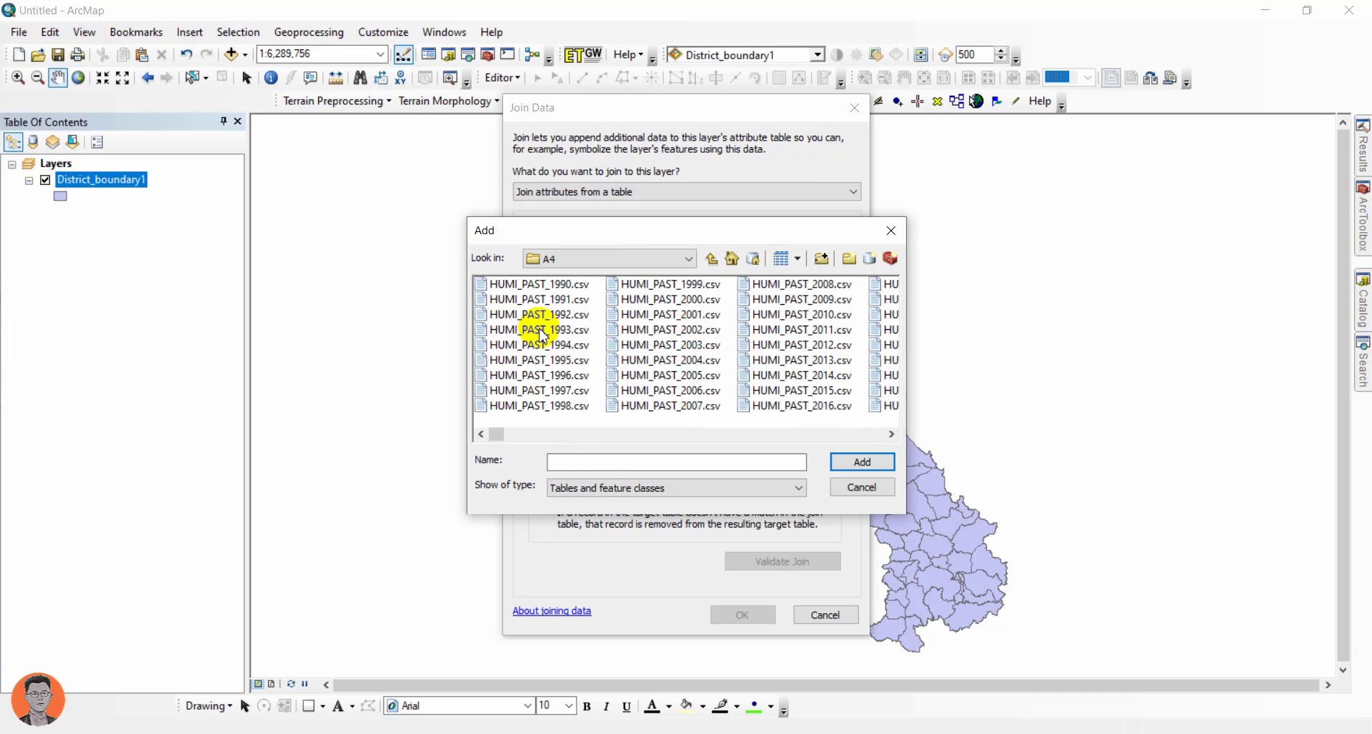
scroll(611, 304, down, 10)
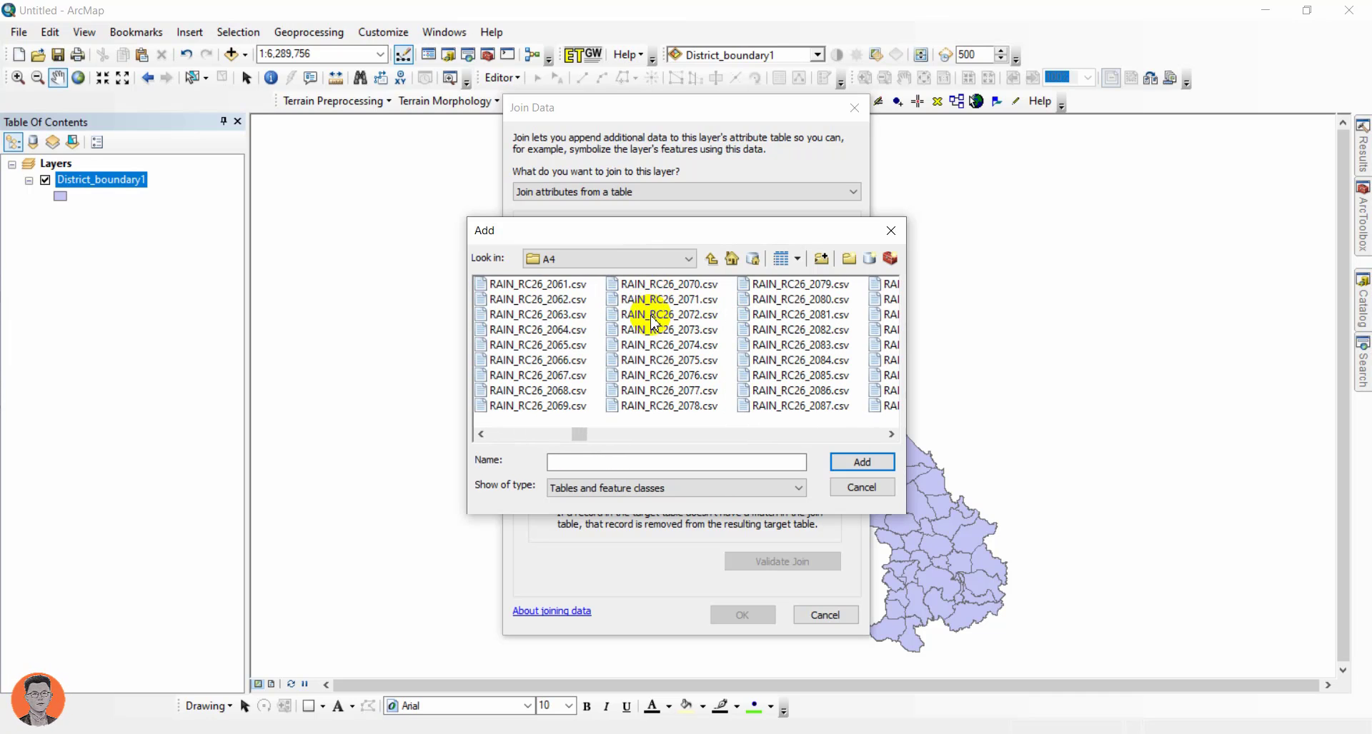
scroll(558, 368, up, 2)
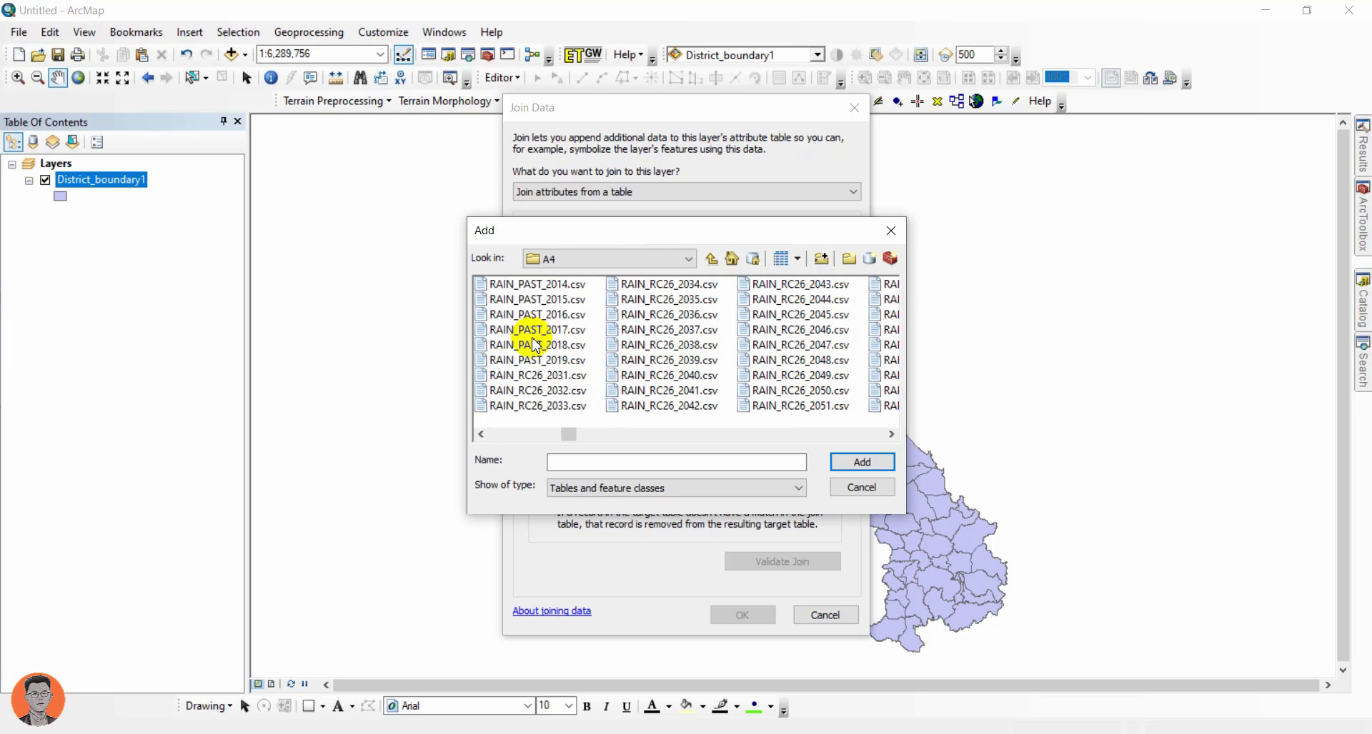
click(564, 363)
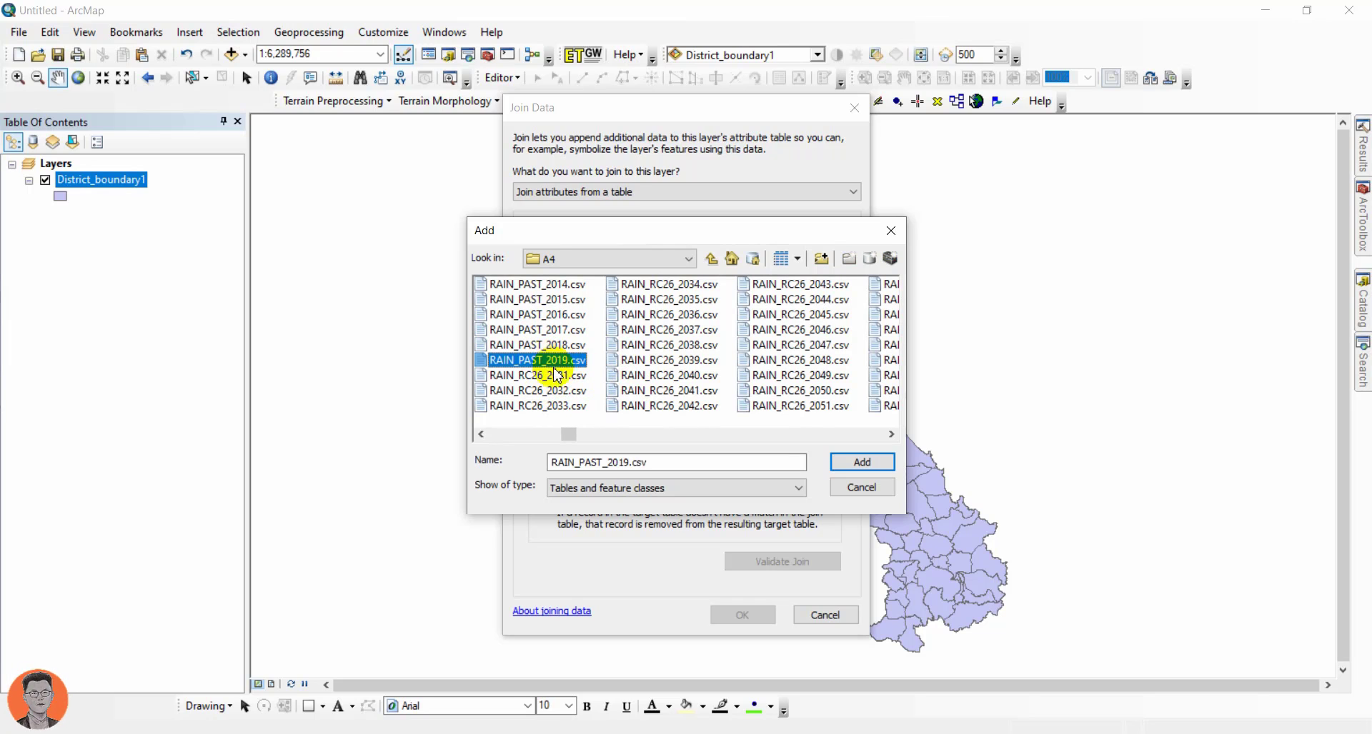
click(862, 462)
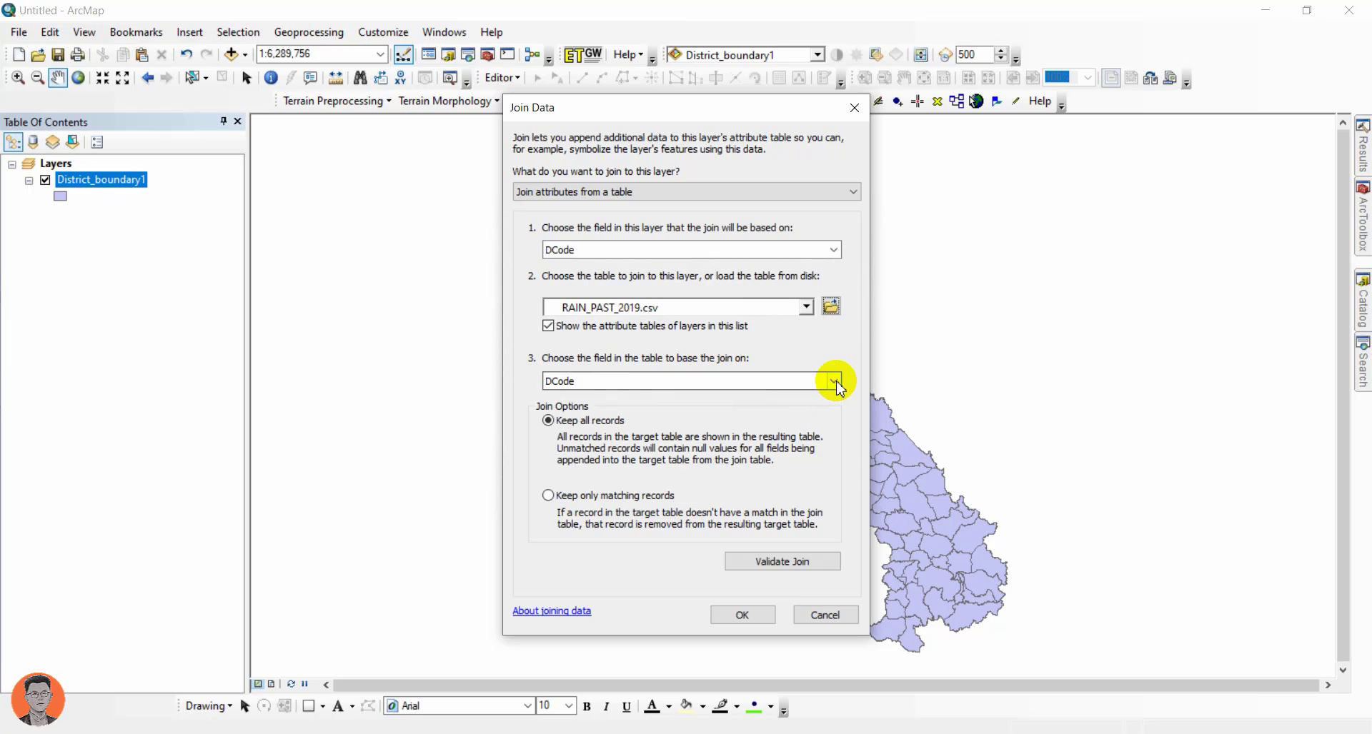
Validate the join between District_boundary1 and RAIN_PAST_2019.csv on DCode, and apply it keeping all records.
click(753, 578)
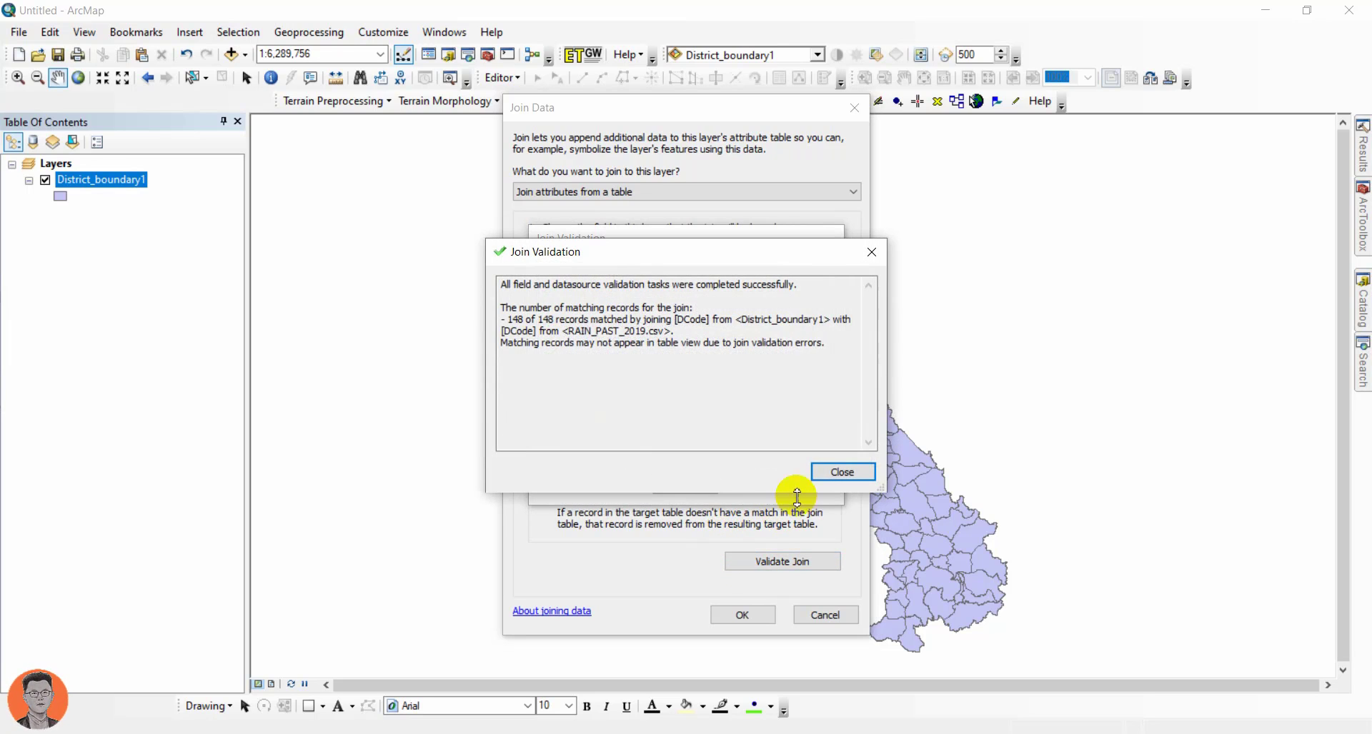
click(833, 473)
click(743, 615)
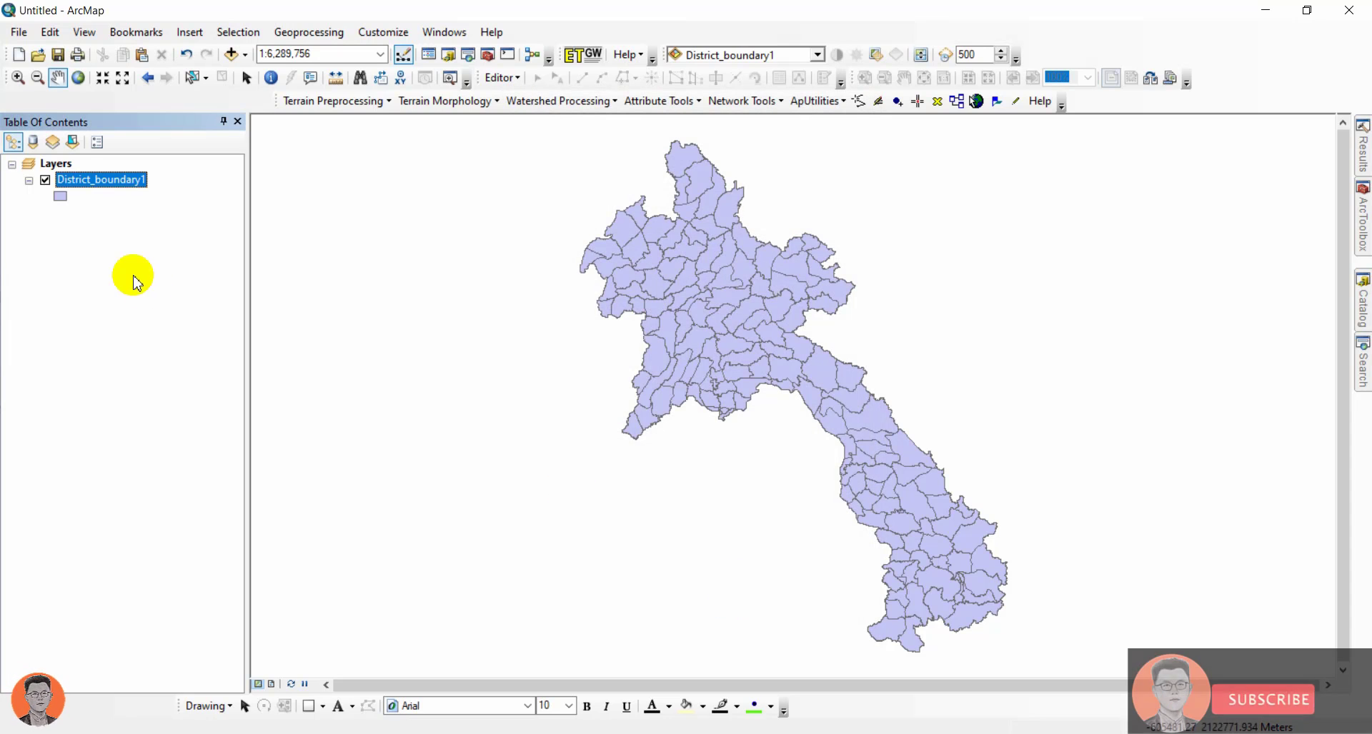
Open the District_boundary1 attribute table and set the alias of the MEAN field joined from RAIN_PAST_2019.csv to RAIN_MEAN.
right_click(105, 182)
click(143, 222)
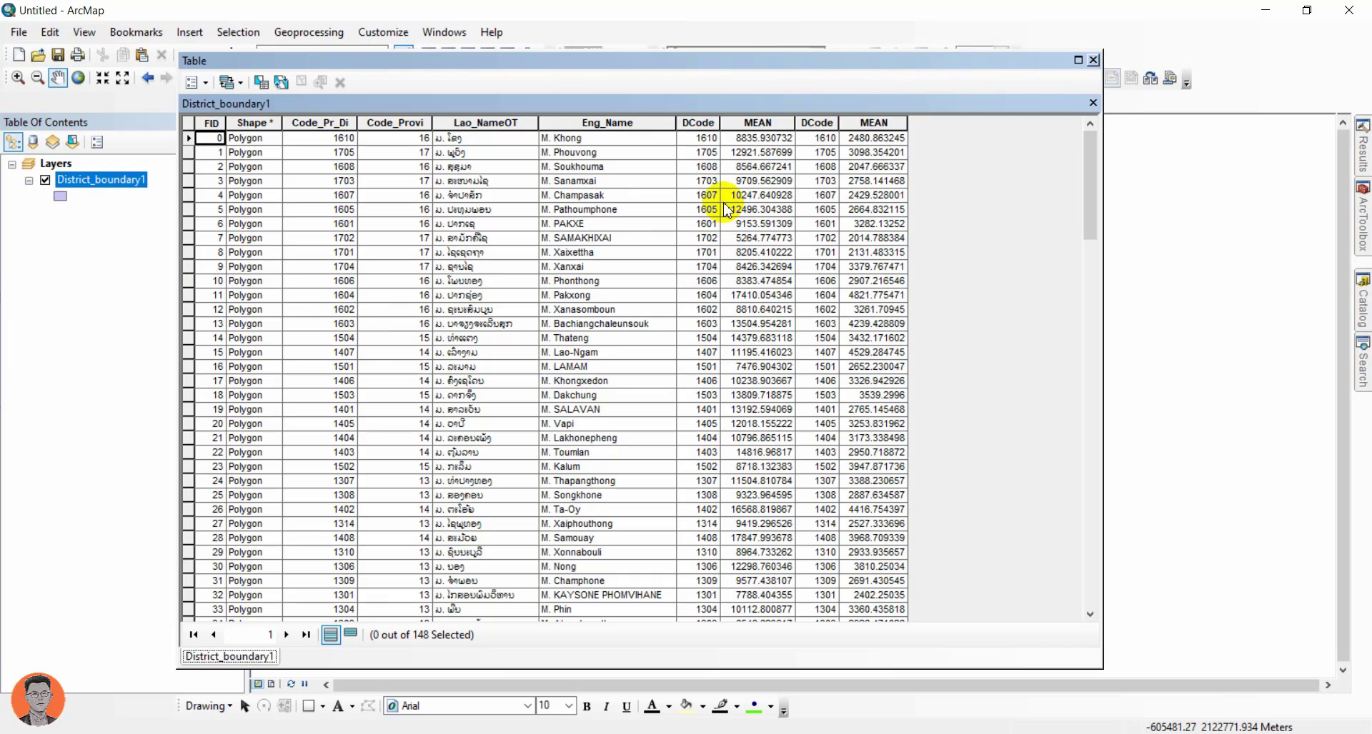
click(865, 126)
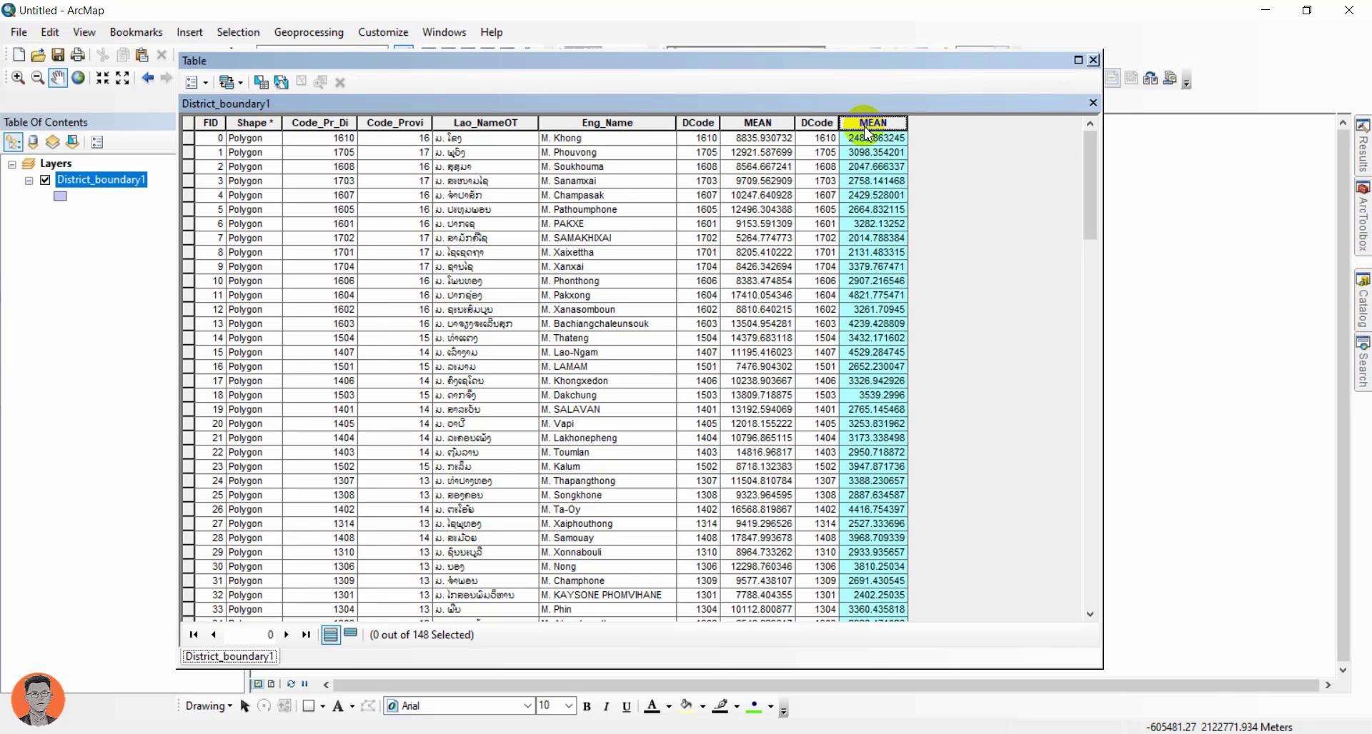
right_click(858, 128)
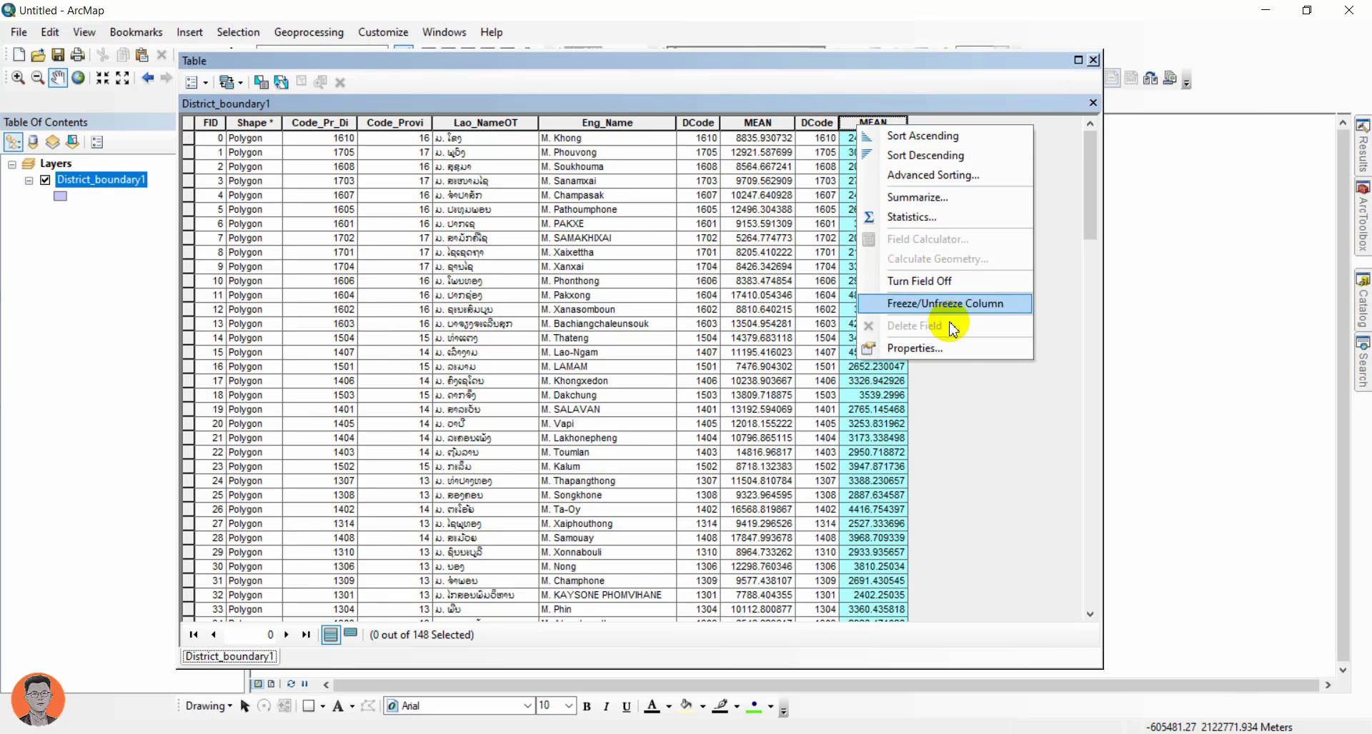
click(929, 428)
click(611, 242)
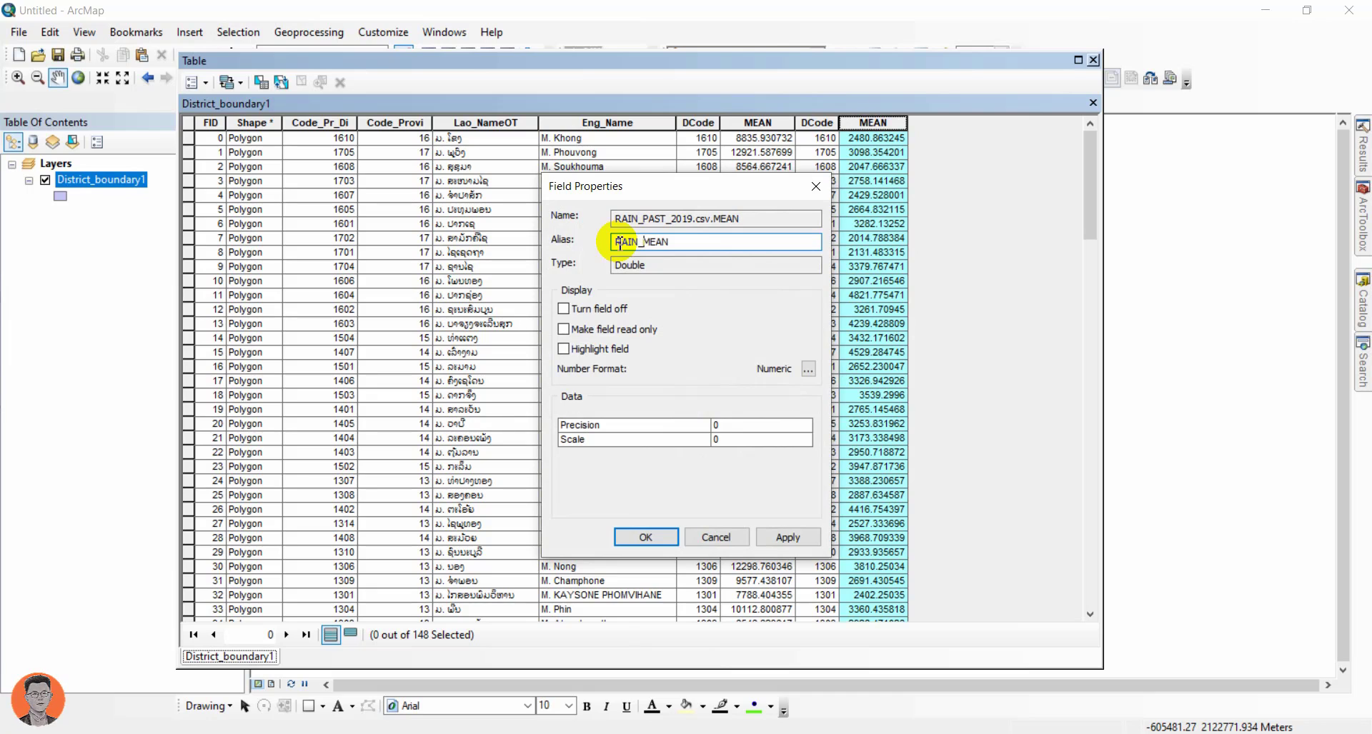
click(646, 537)
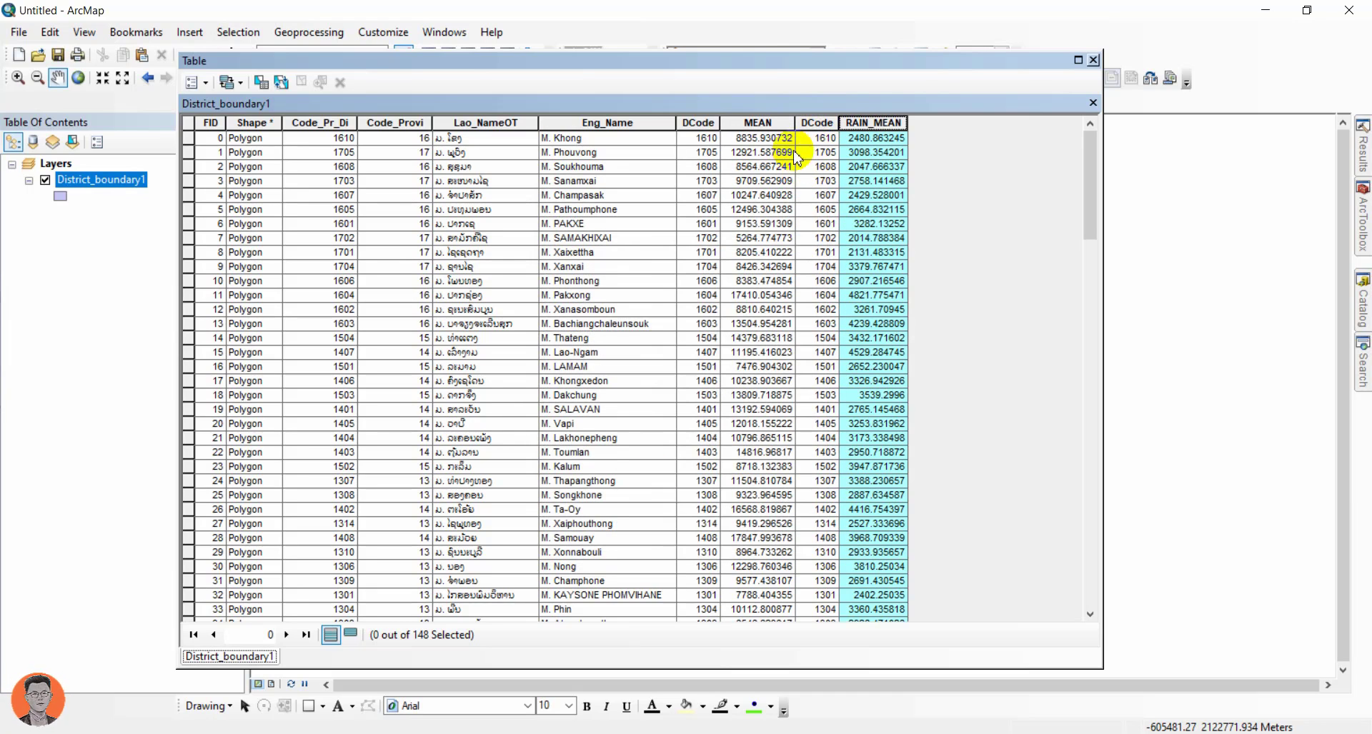
Set the alias of District_boundary1's own MEAN field to HUMI_MEAN.
click(747, 127)
right_click(747, 127)
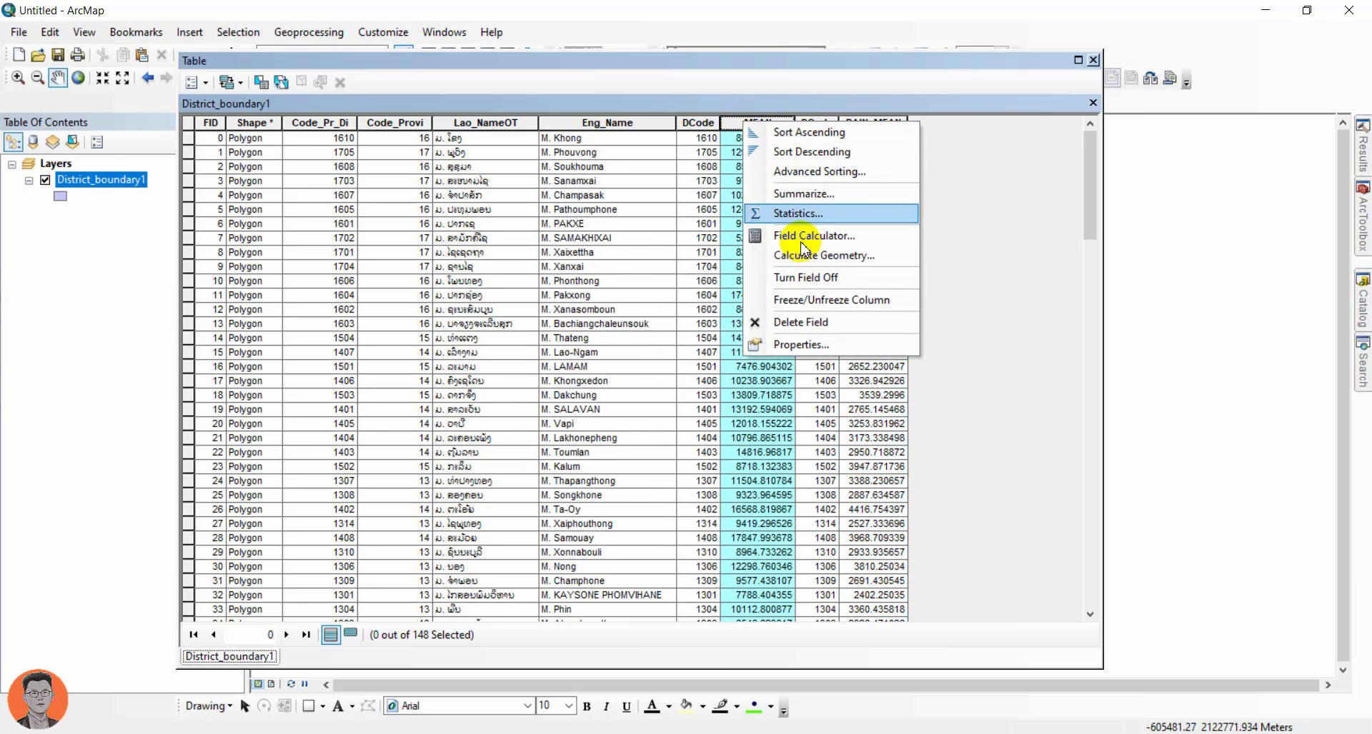
click(800, 346)
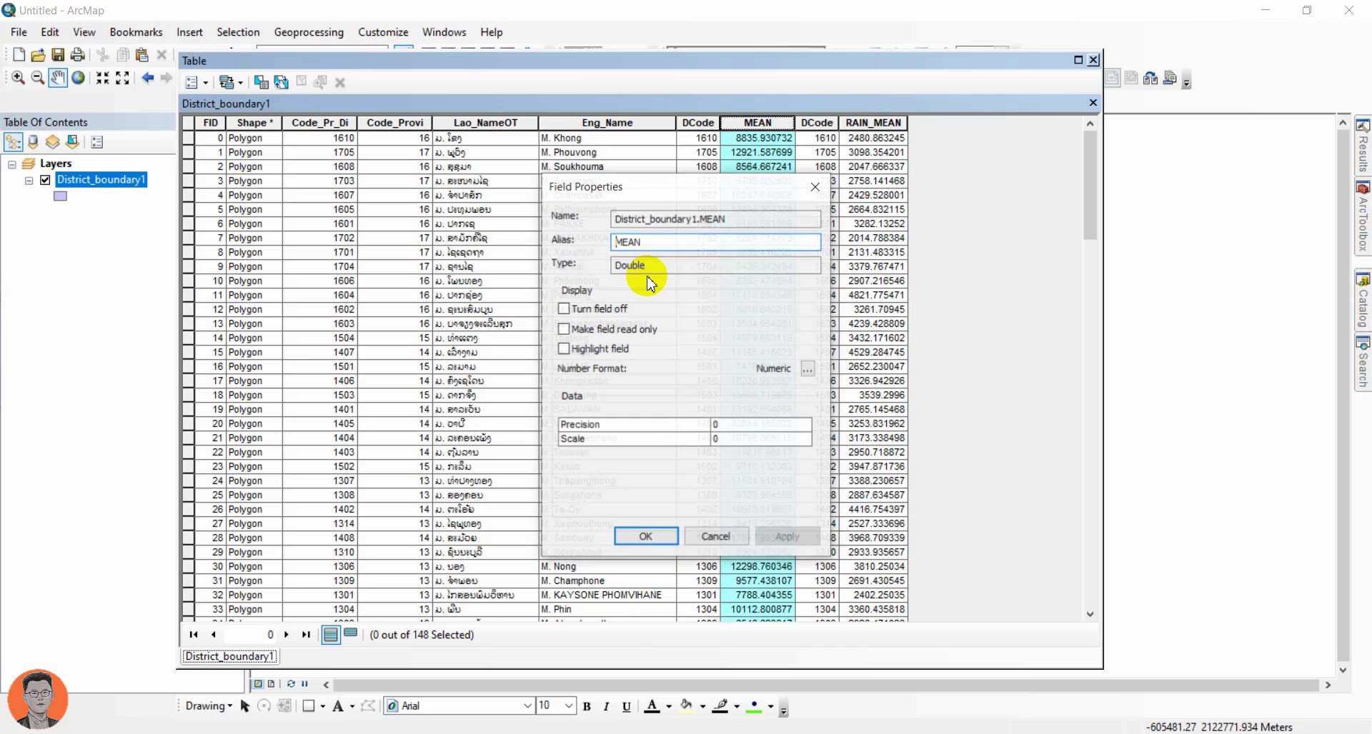
click(620, 243)
text(HIM)
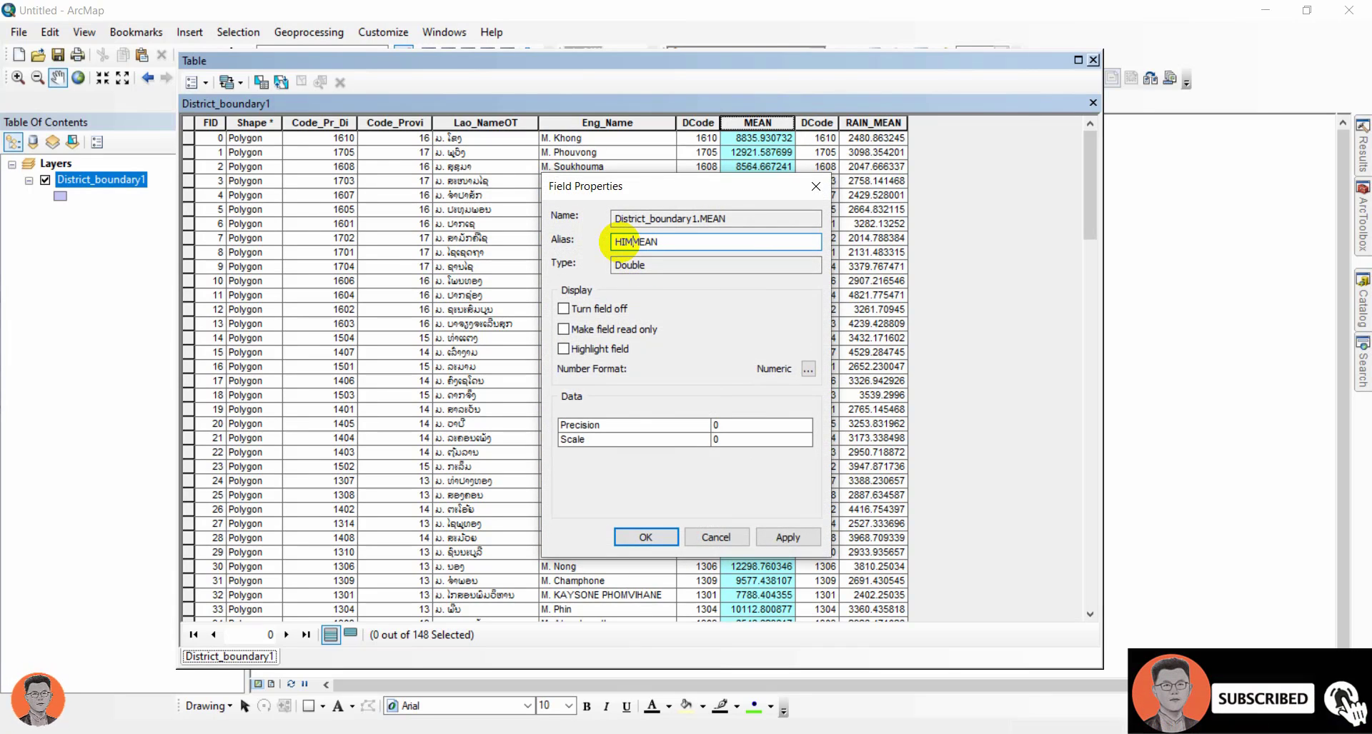
text(UMI_)
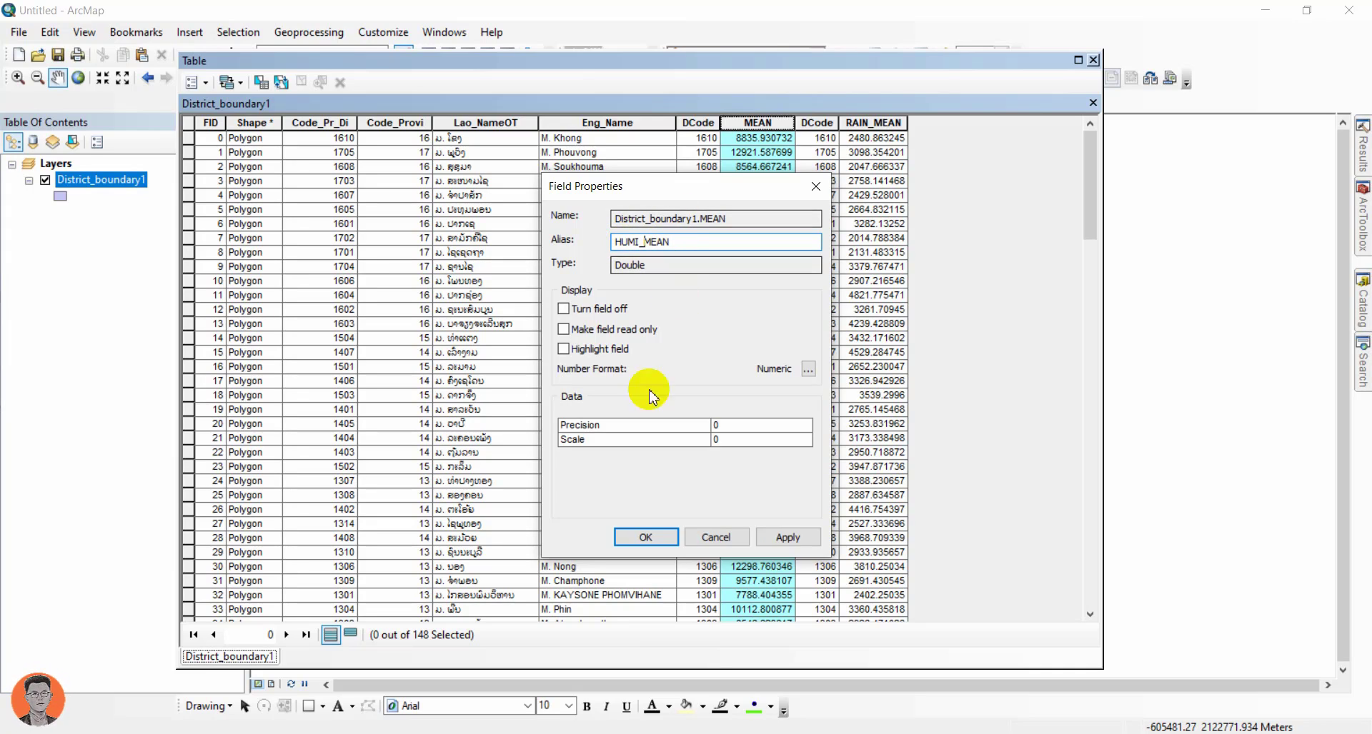
click(646, 537)
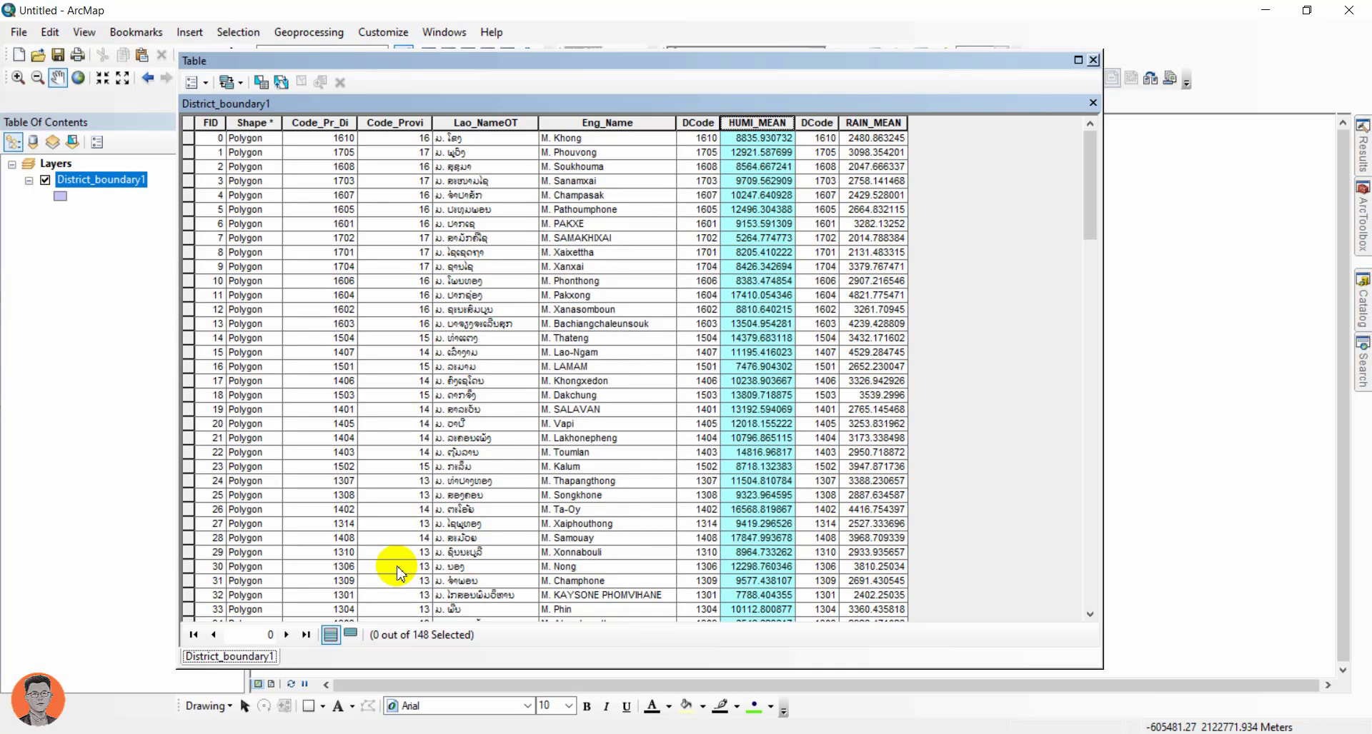
Start exporting the District_boundary1 layer's data and browse to the D:\GEE folder for the output location.
right_click(86, 182)
mouse_move(203, 500)
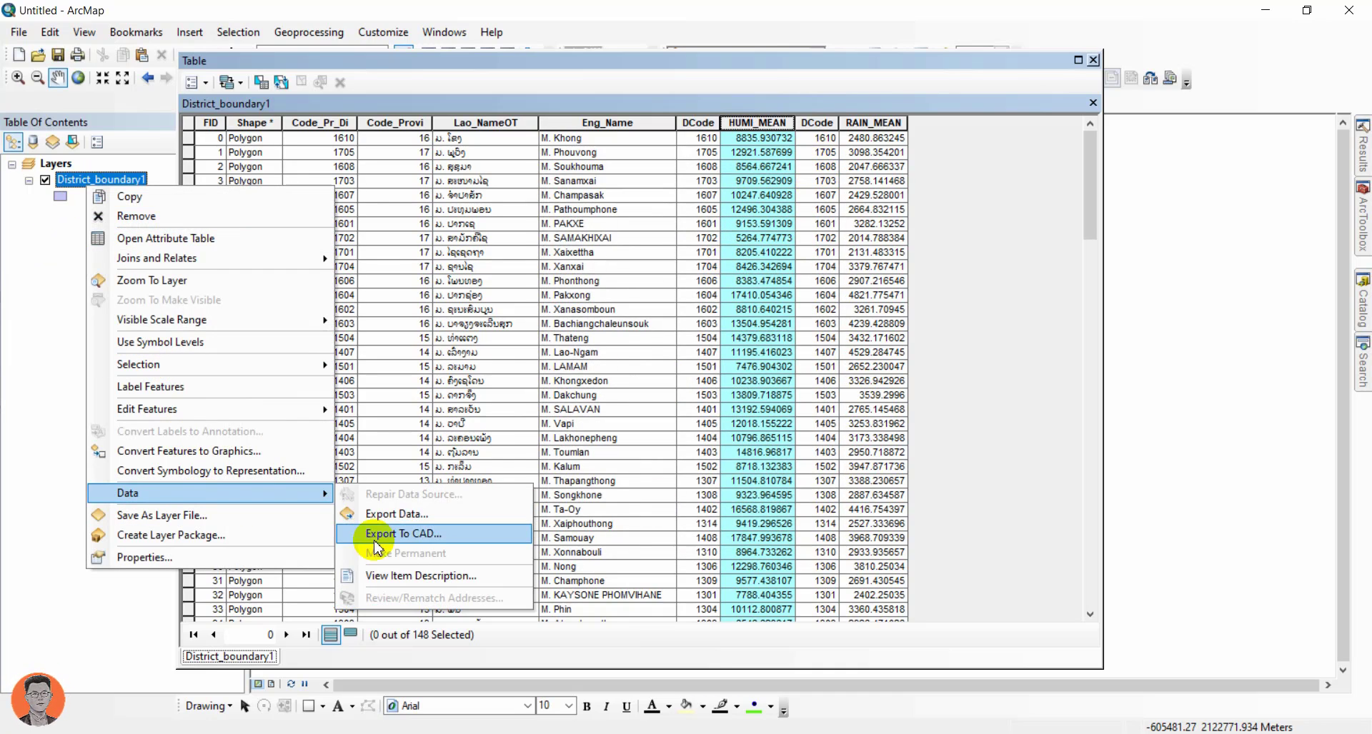
click(393, 517)
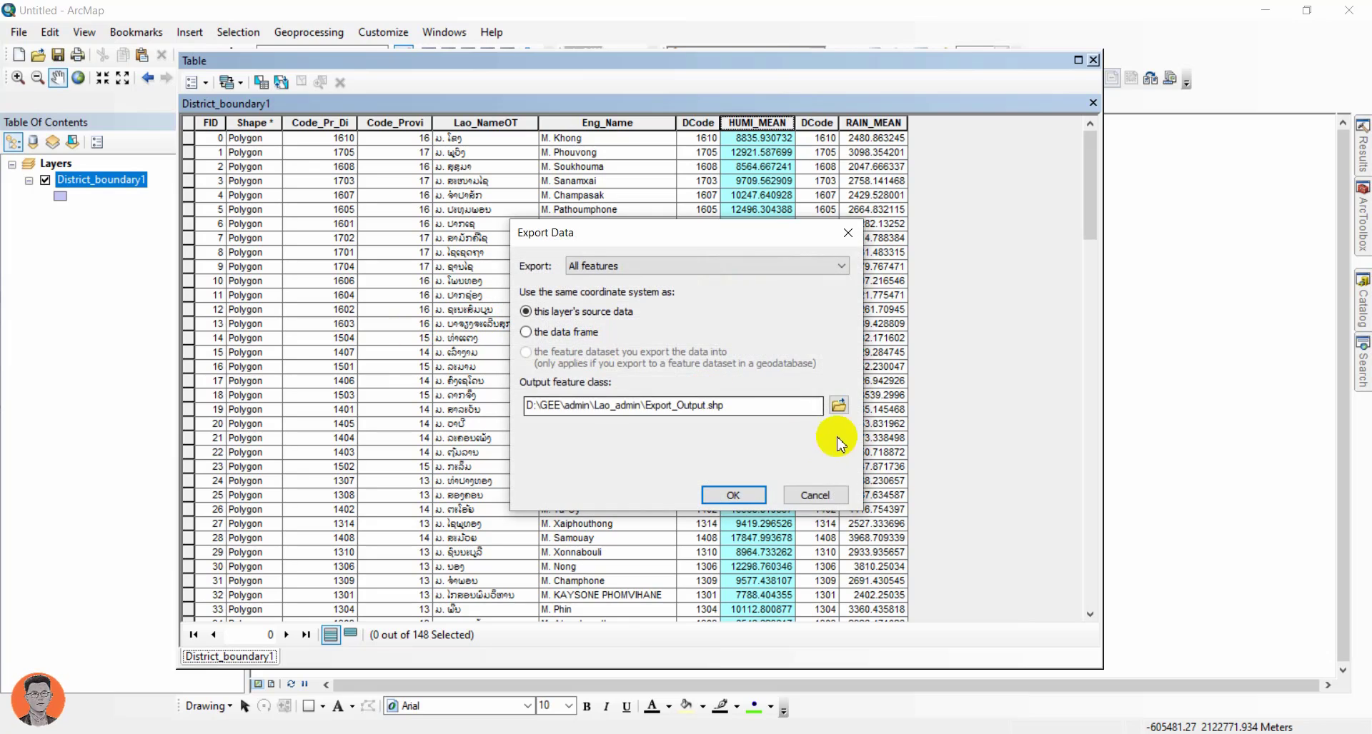
click(832, 404)
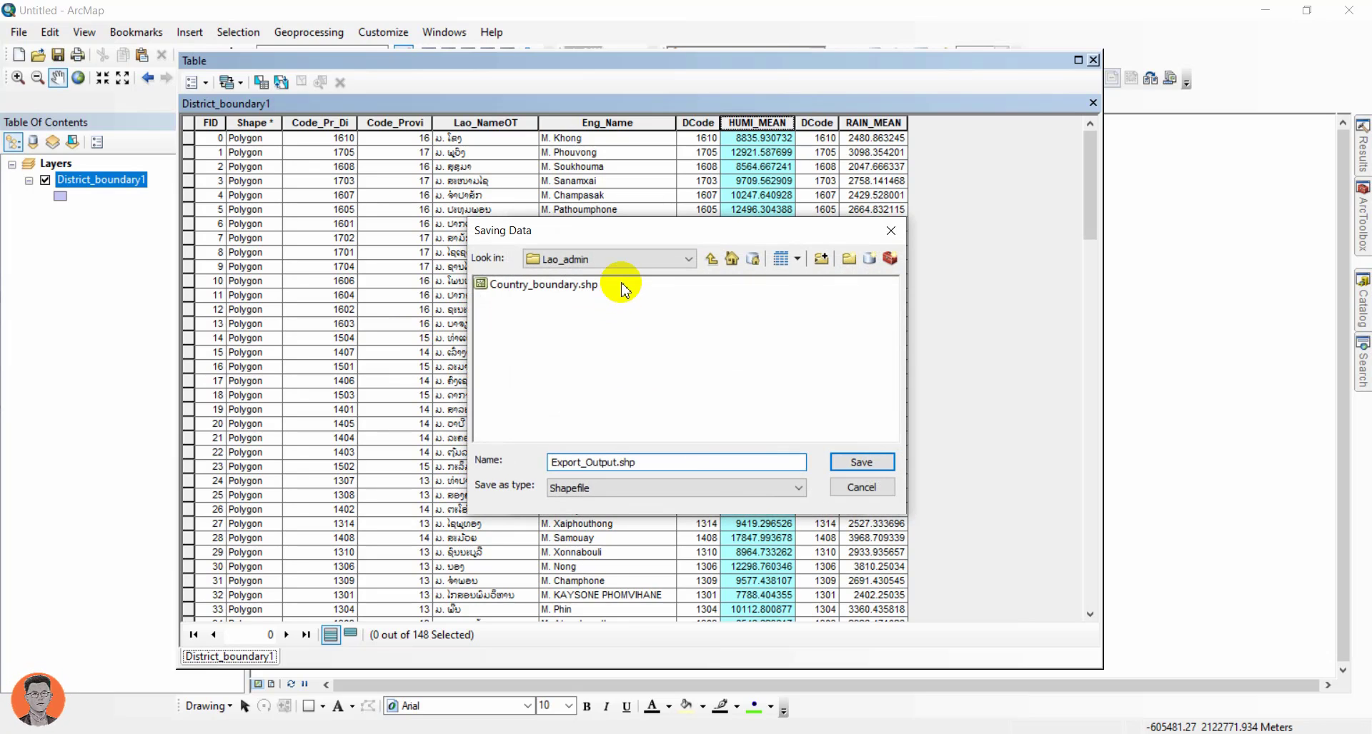
click(629, 259)
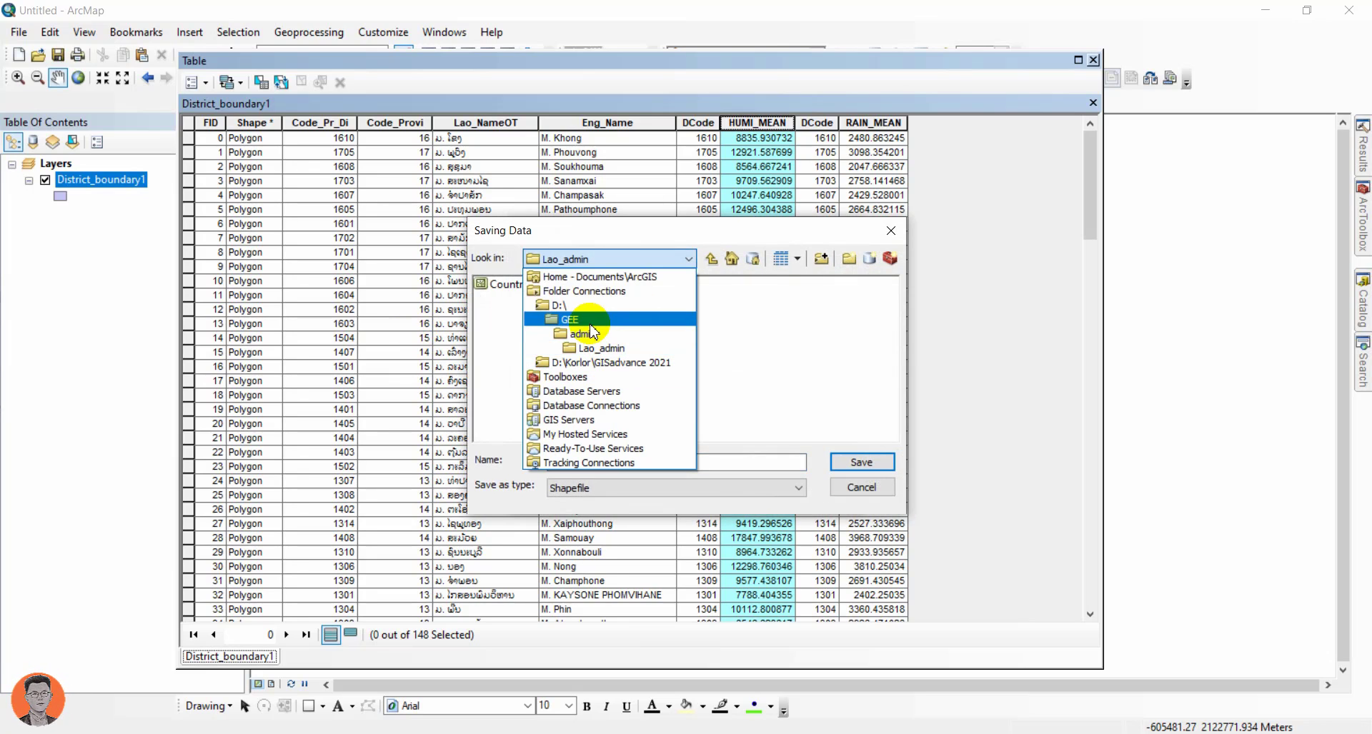
click(590, 322)
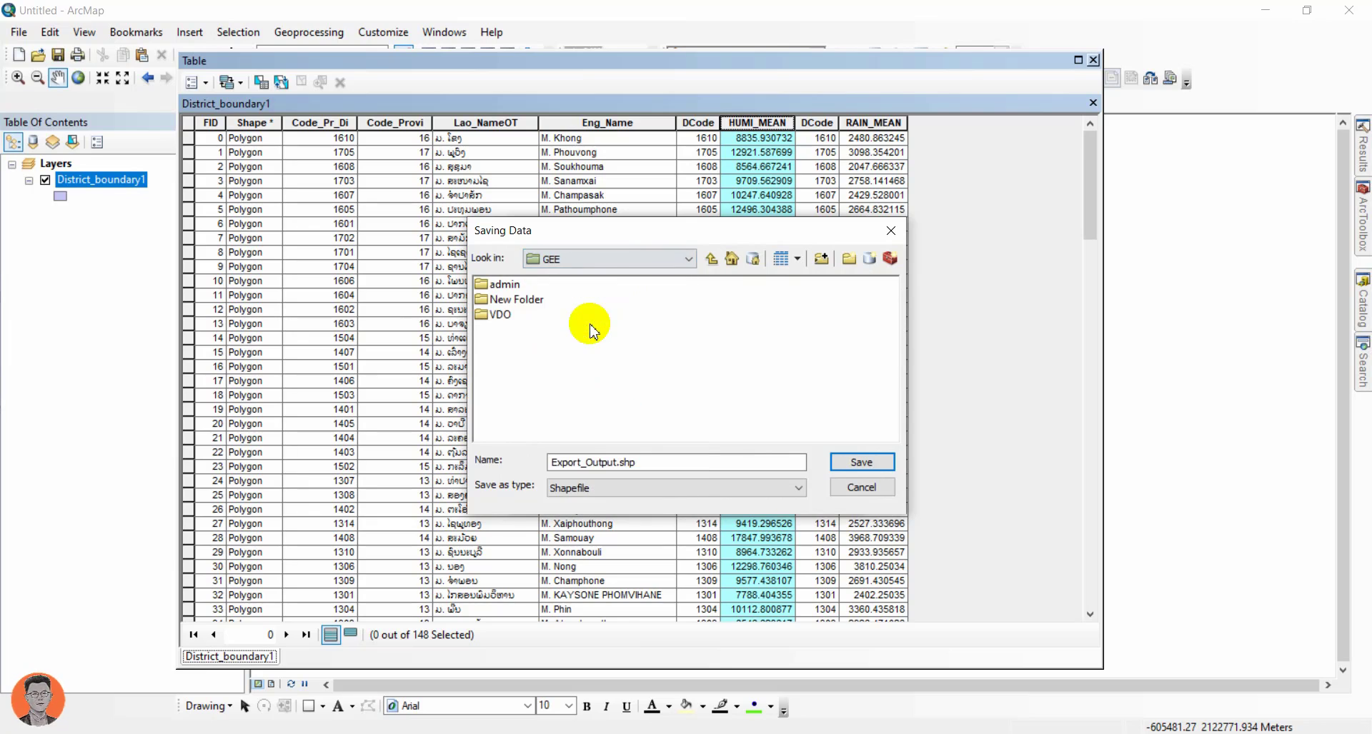
Create a new folder named Zonal_s inside the GEE folder.
click(849, 259)
click(594, 367)
double_click(549, 316)
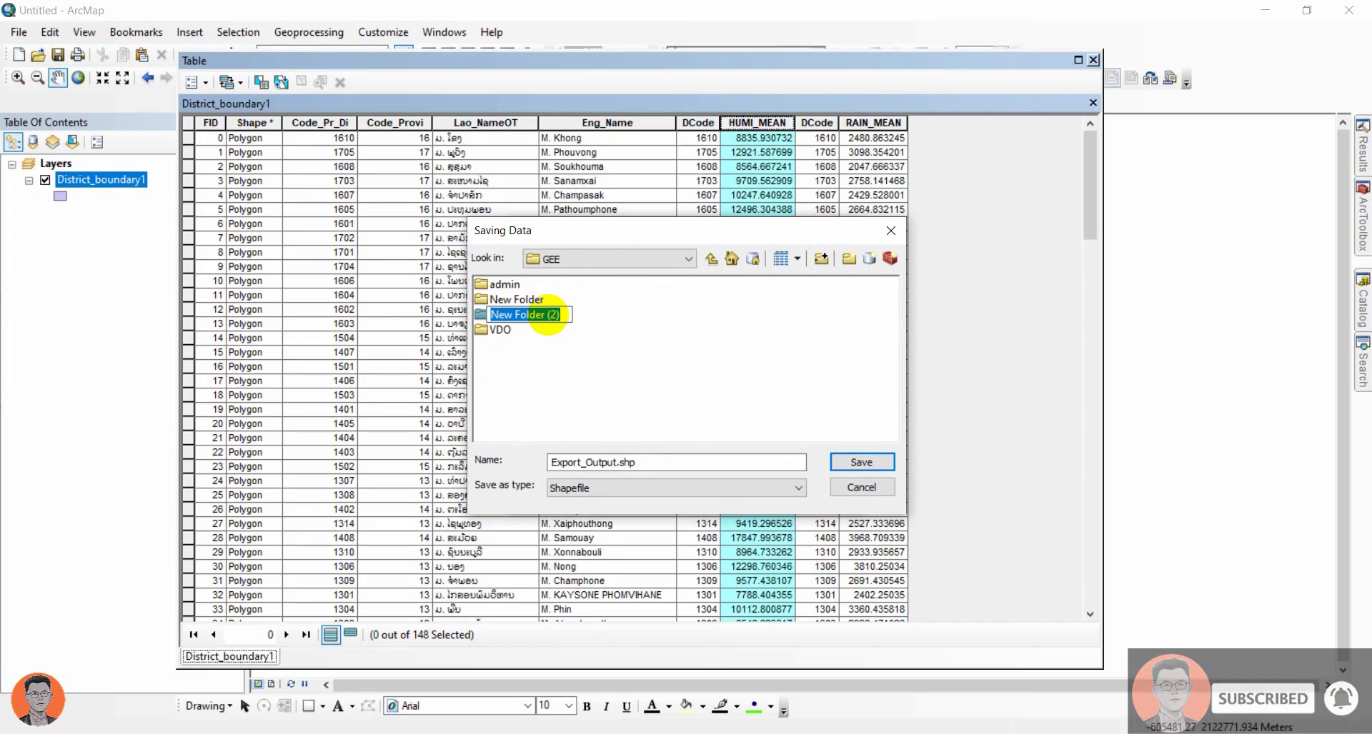
text(Zonal_s)
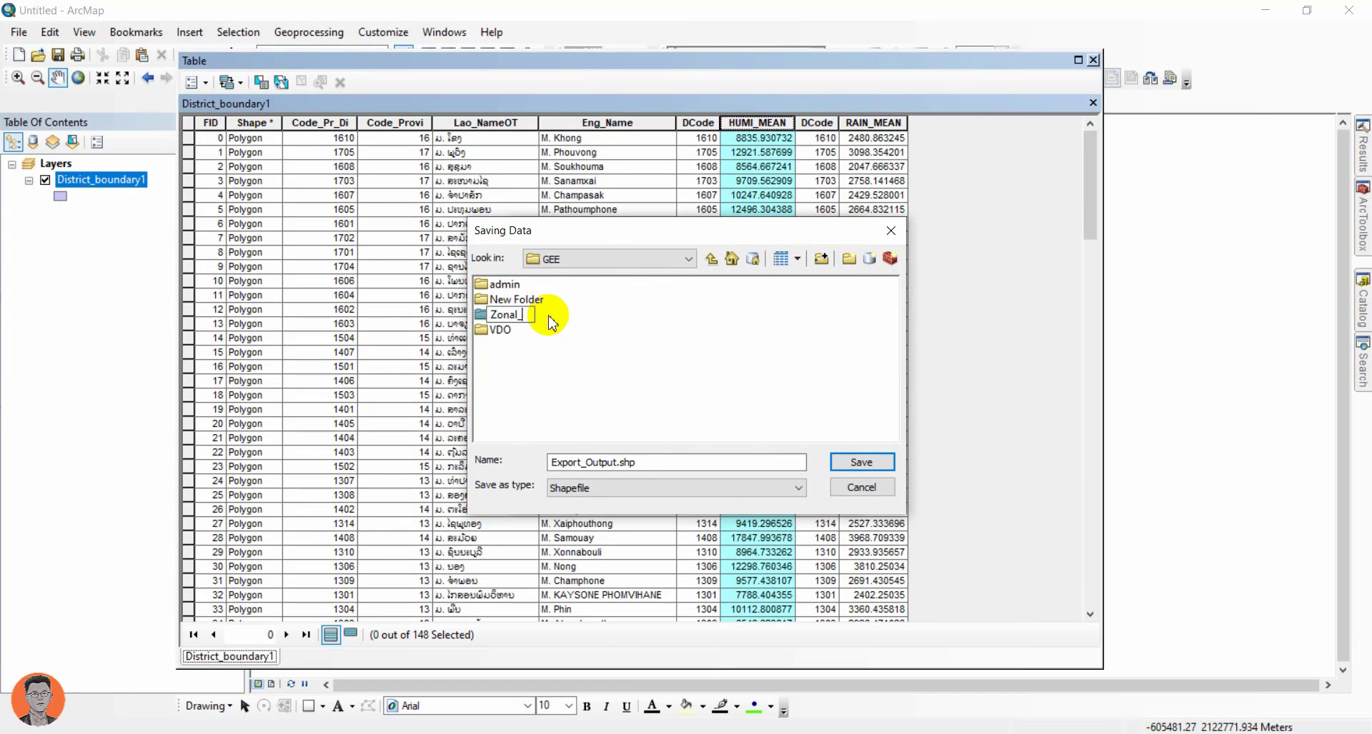
click(527, 389)
Set the export output to a shapefile named Rainfal_district_level.shp in the Zonal_s folder.
double_click(506, 300)
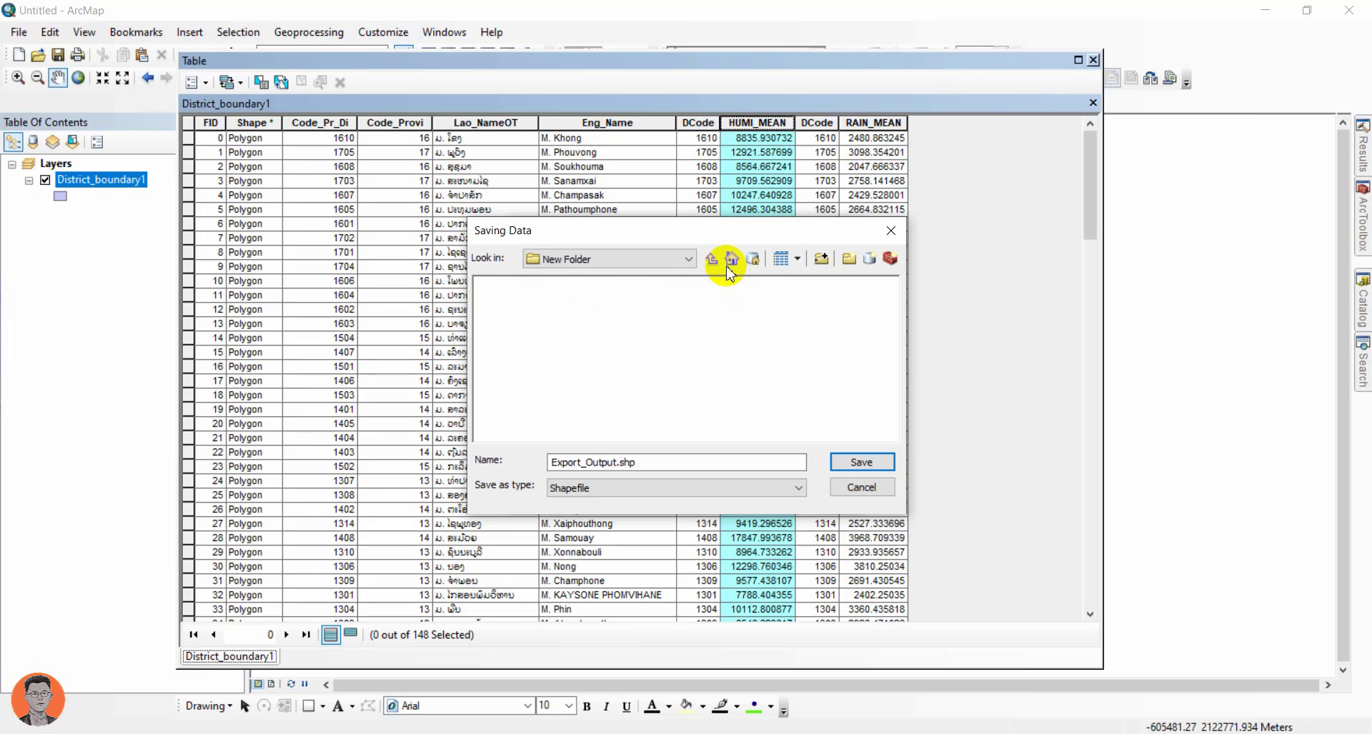
click(711, 258)
double_click(506, 329)
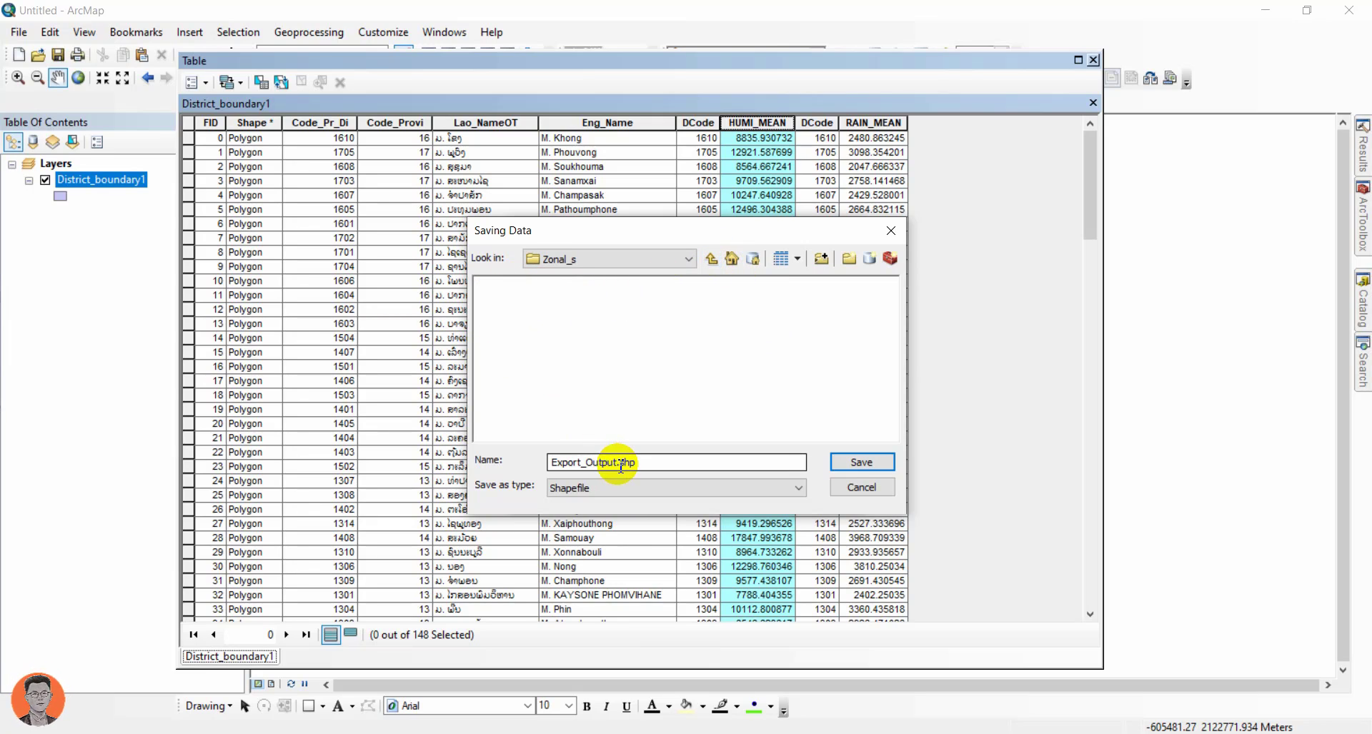
drag(619, 465, 547, 451)
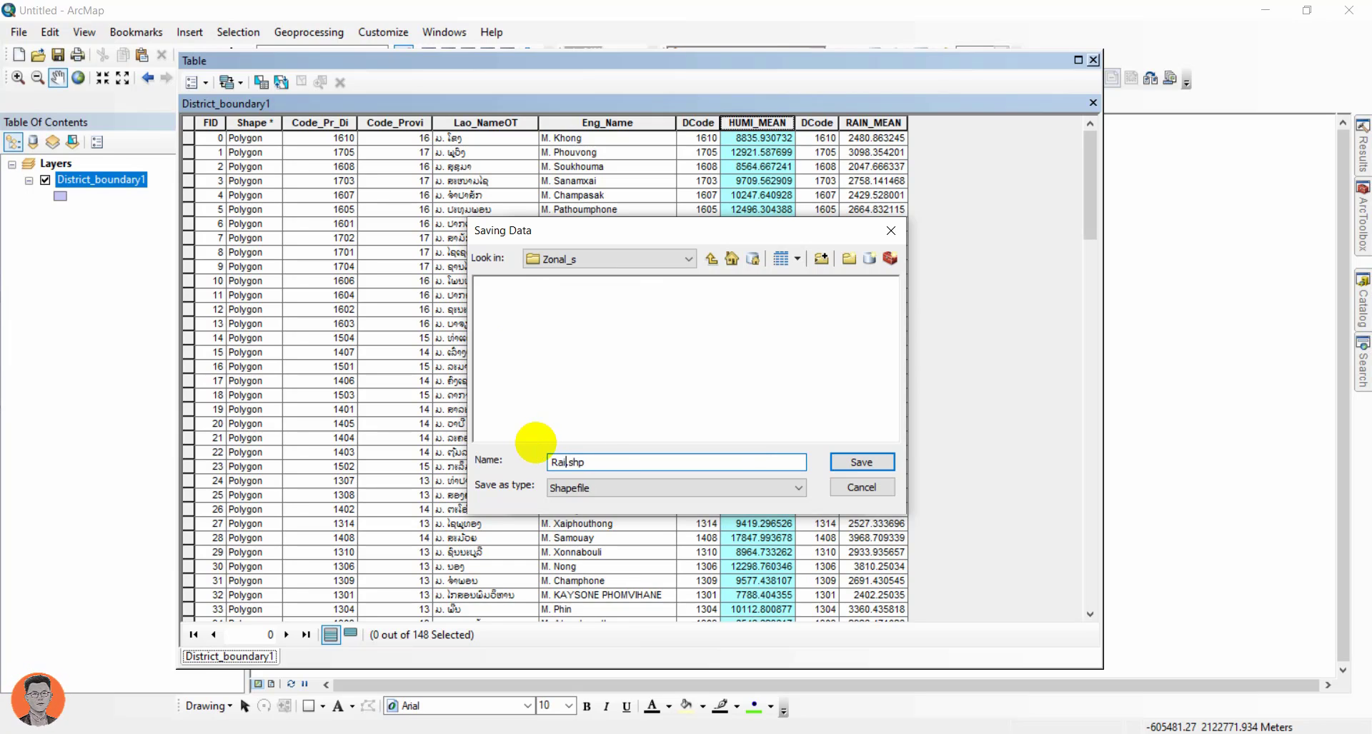
text(Rainfal_dist)
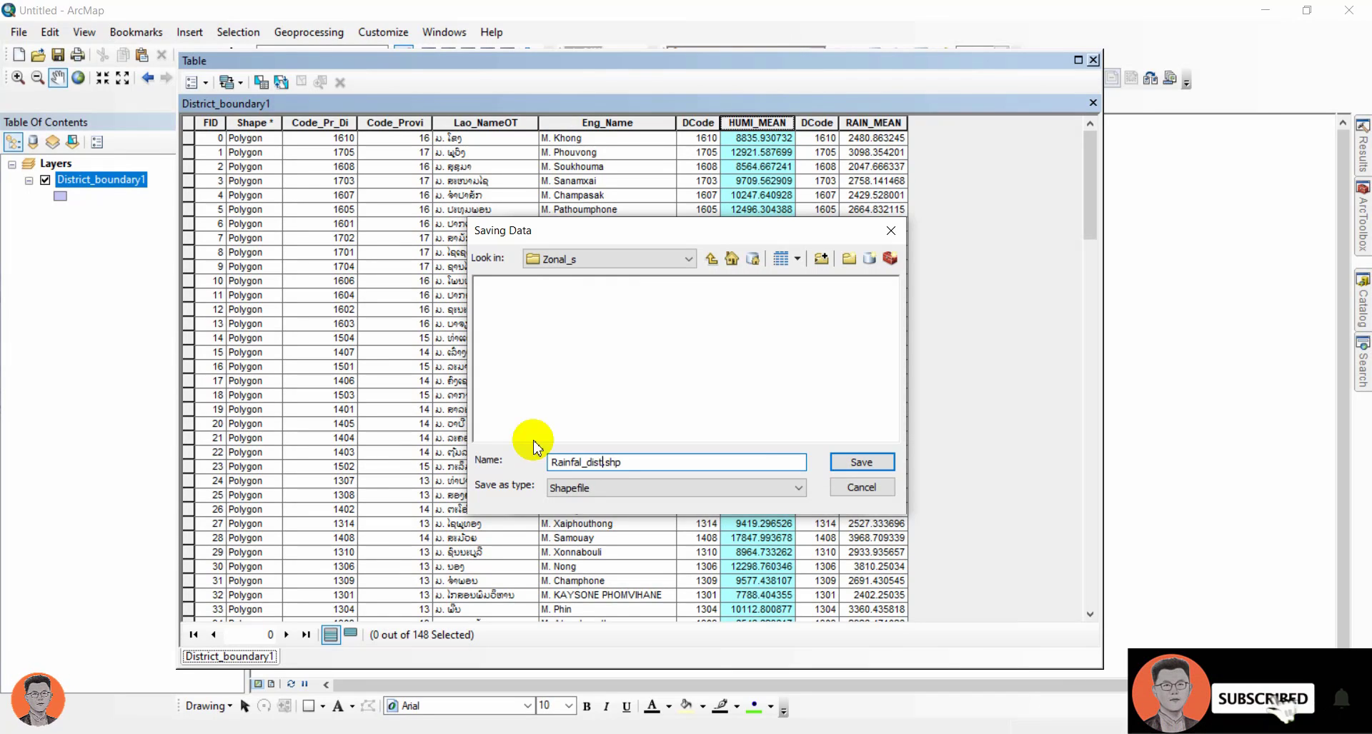
text(rict_lev)
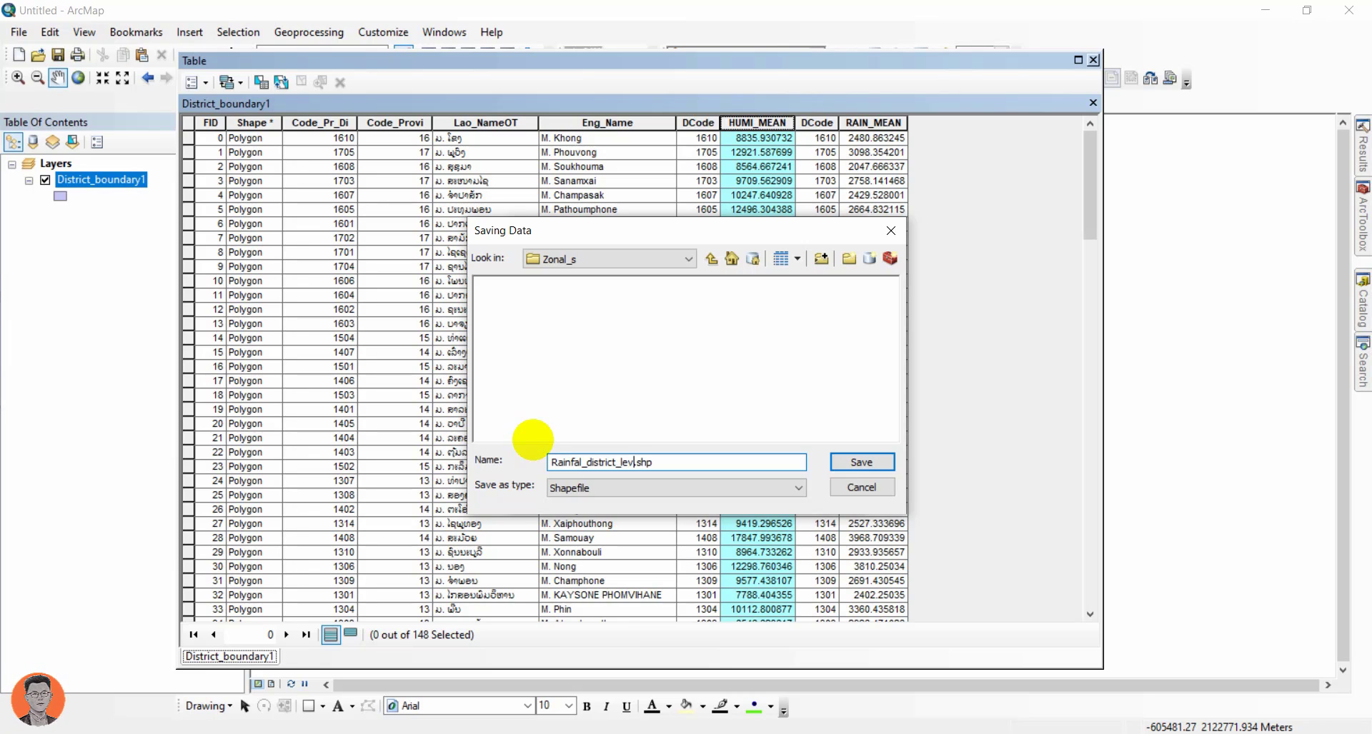
text(el)
key(Return)
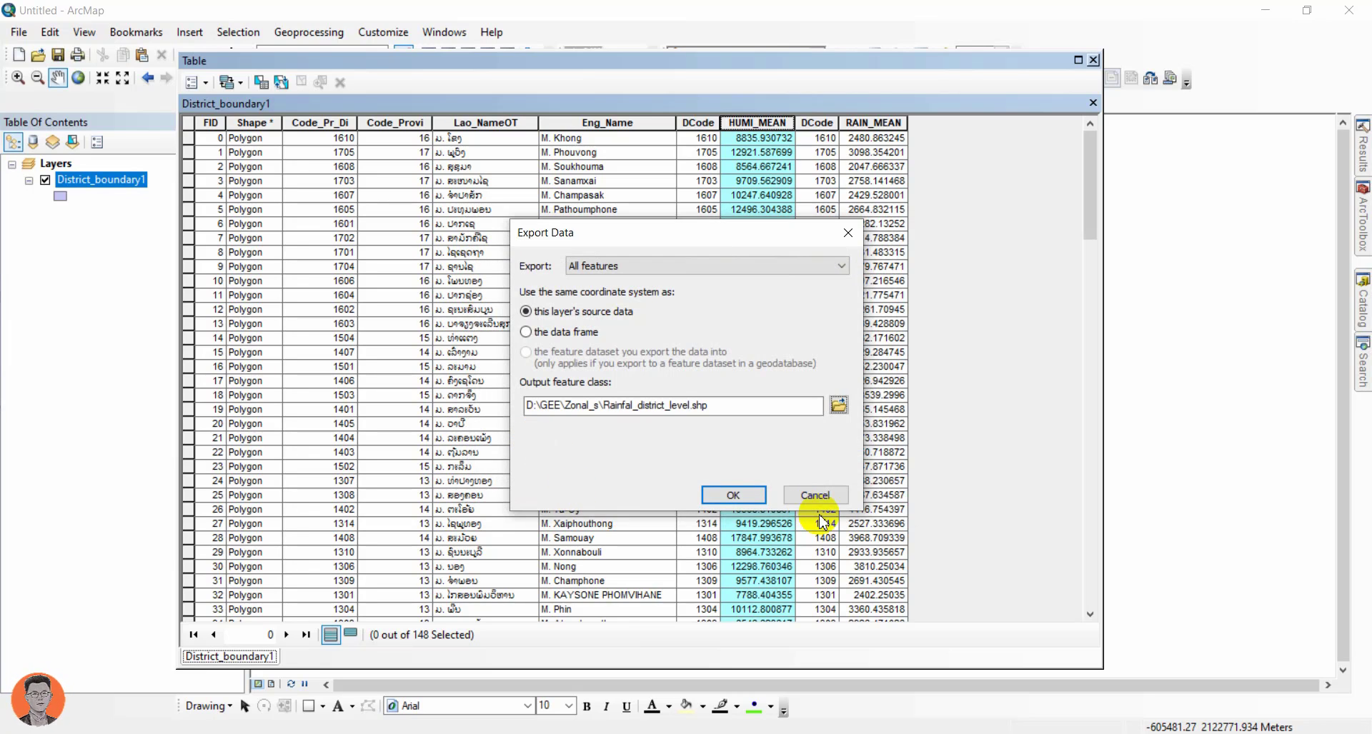
Run the export, add the exported data to the map as a layer, and close the attribute table.
click(746, 494)
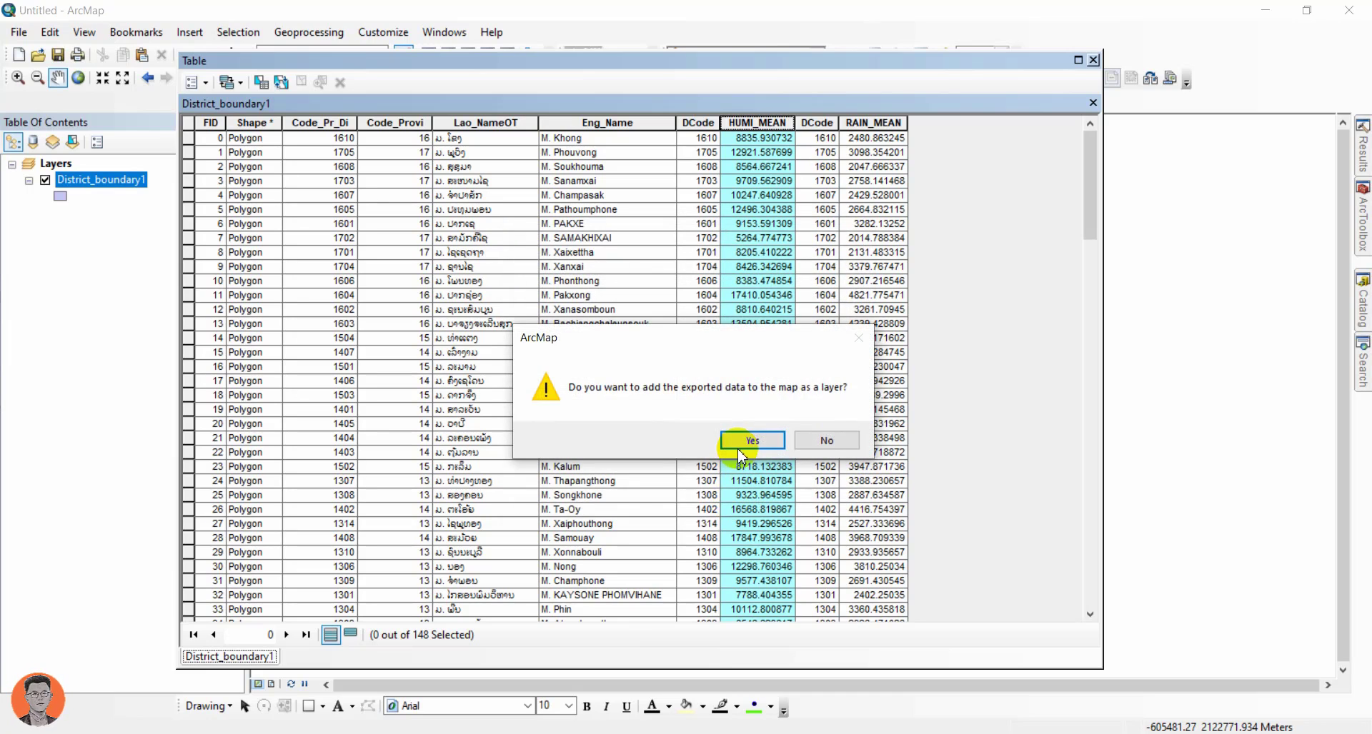
click(741, 441)
click(1093, 60)
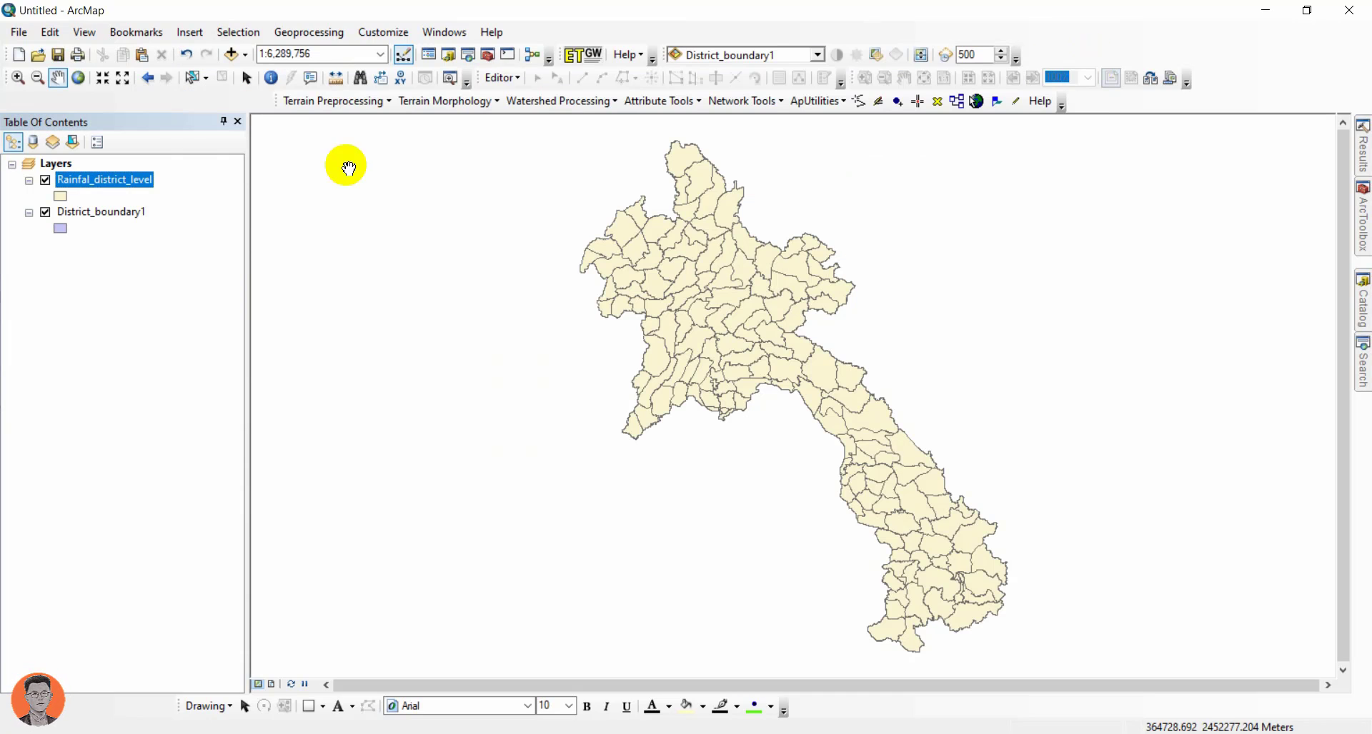
Remove all joins from the District_boundary1 layer and turn off its visibility.
right_click(98, 212)
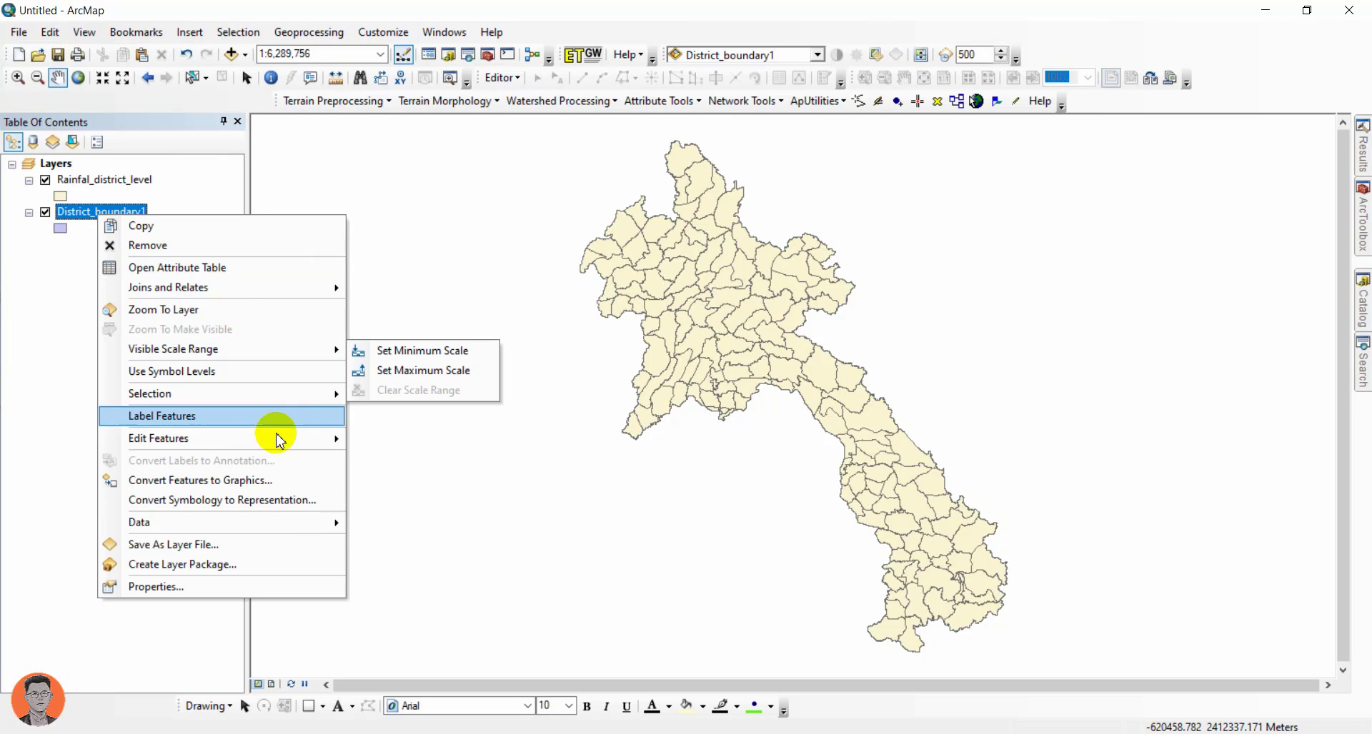
mouse_move(264, 301)
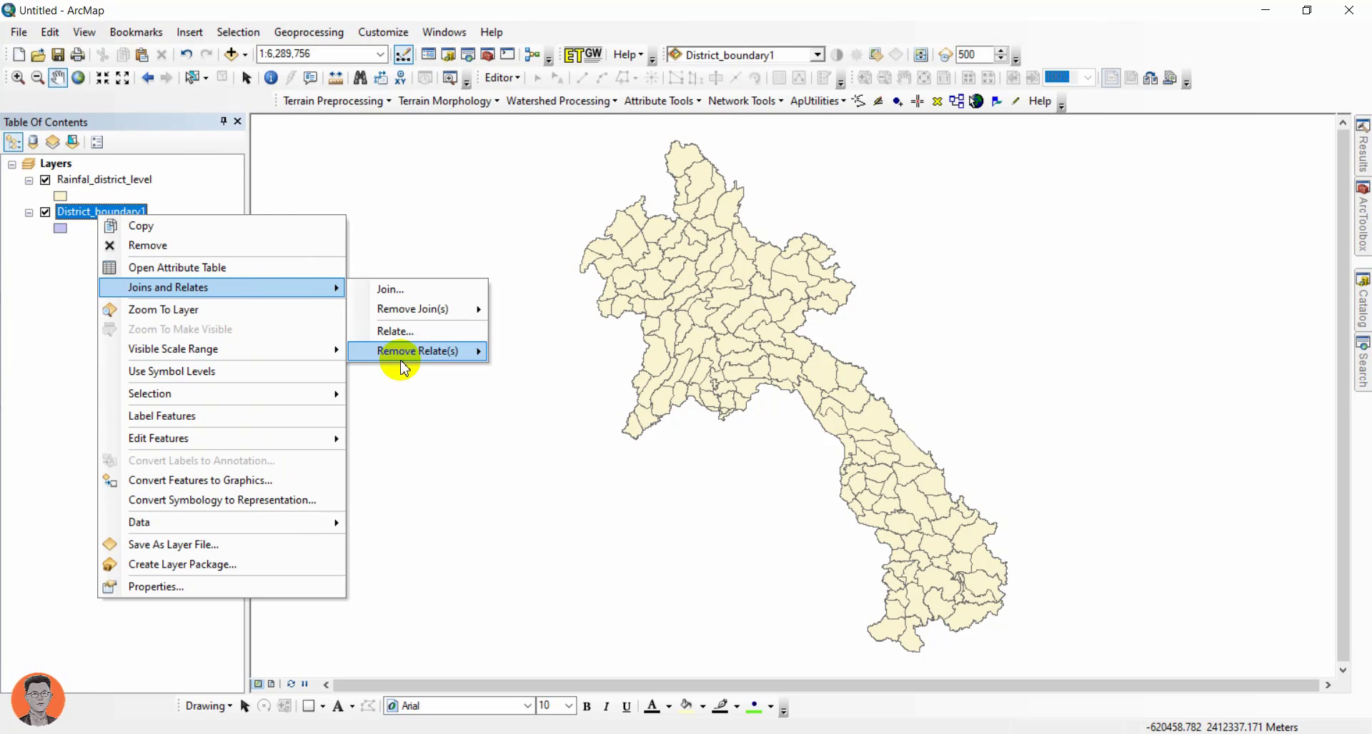
mouse_move(402, 323)
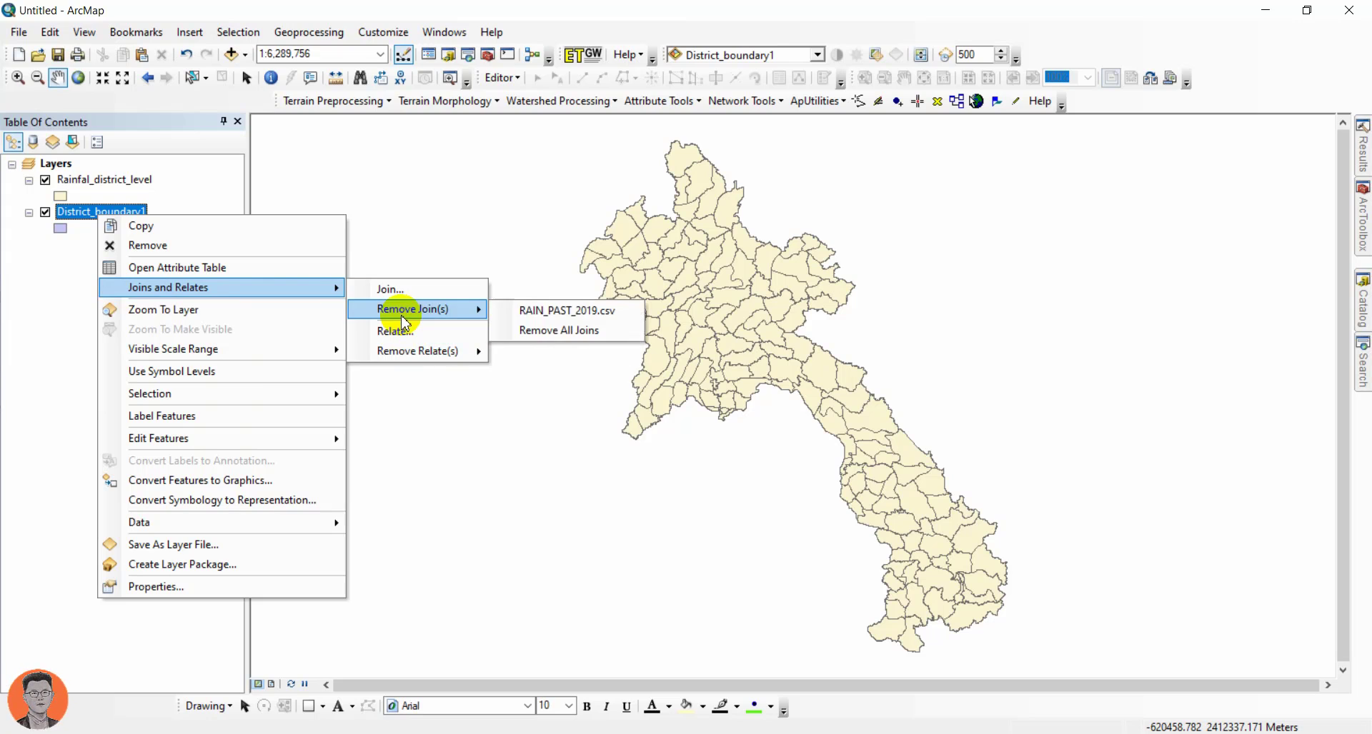
click(519, 331)
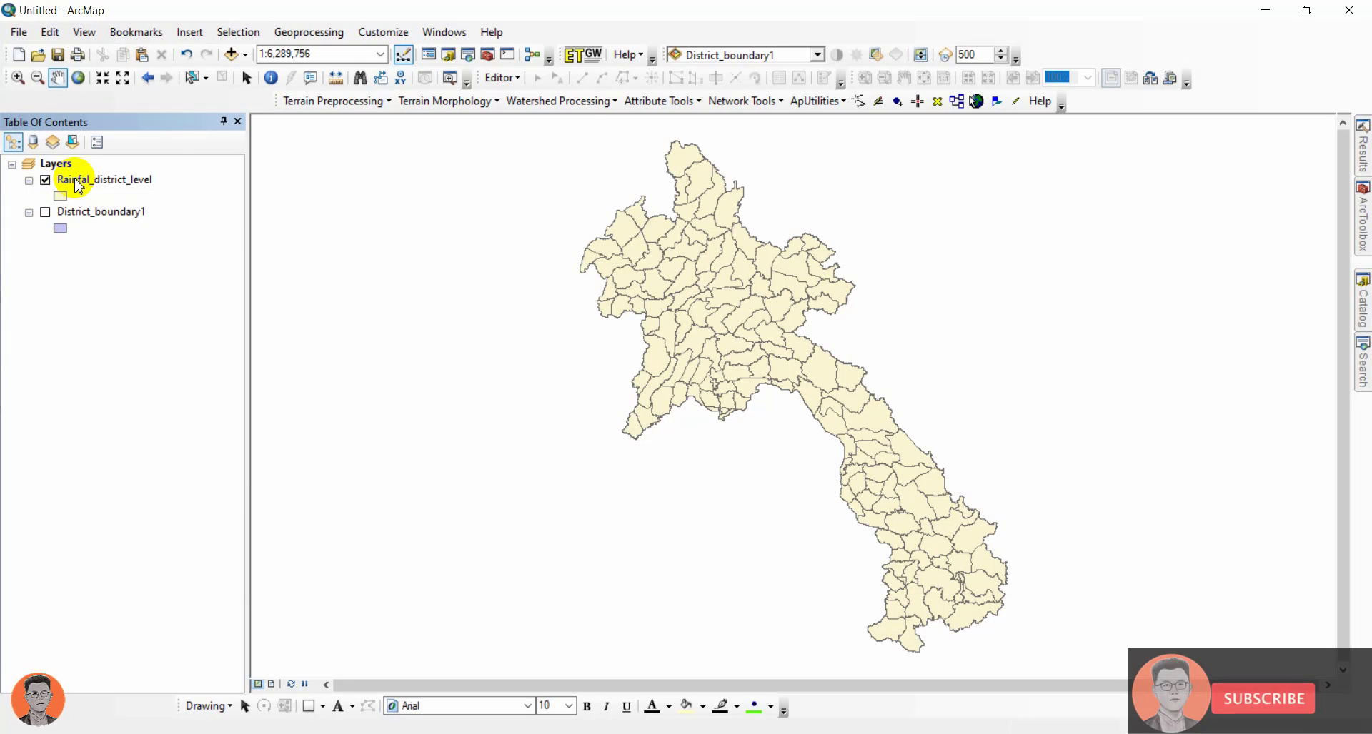
click(45, 211)
Open the Rainfal_district_level attribute table and delete its DCode field.
click(57, 179)
right_click(76, 178)
click(214, 229)
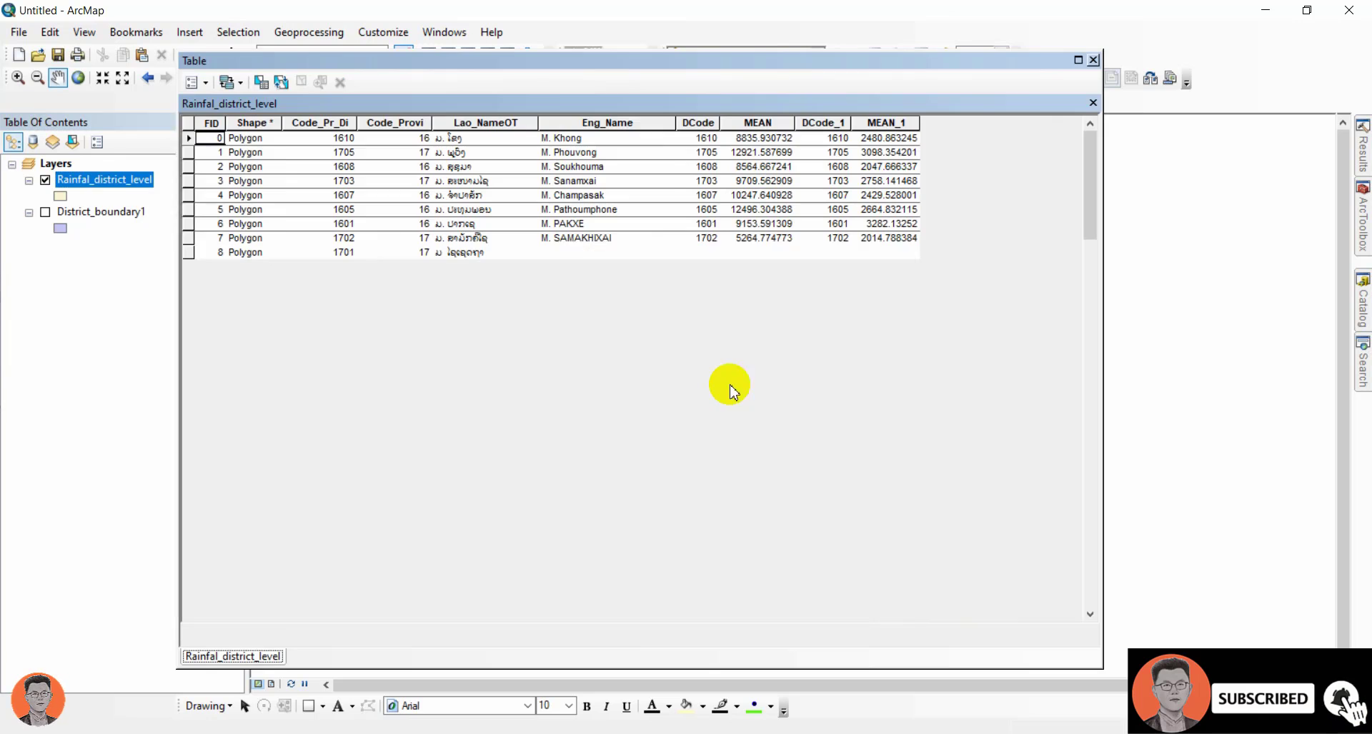
click(697, 123)
right_click(697, 125)
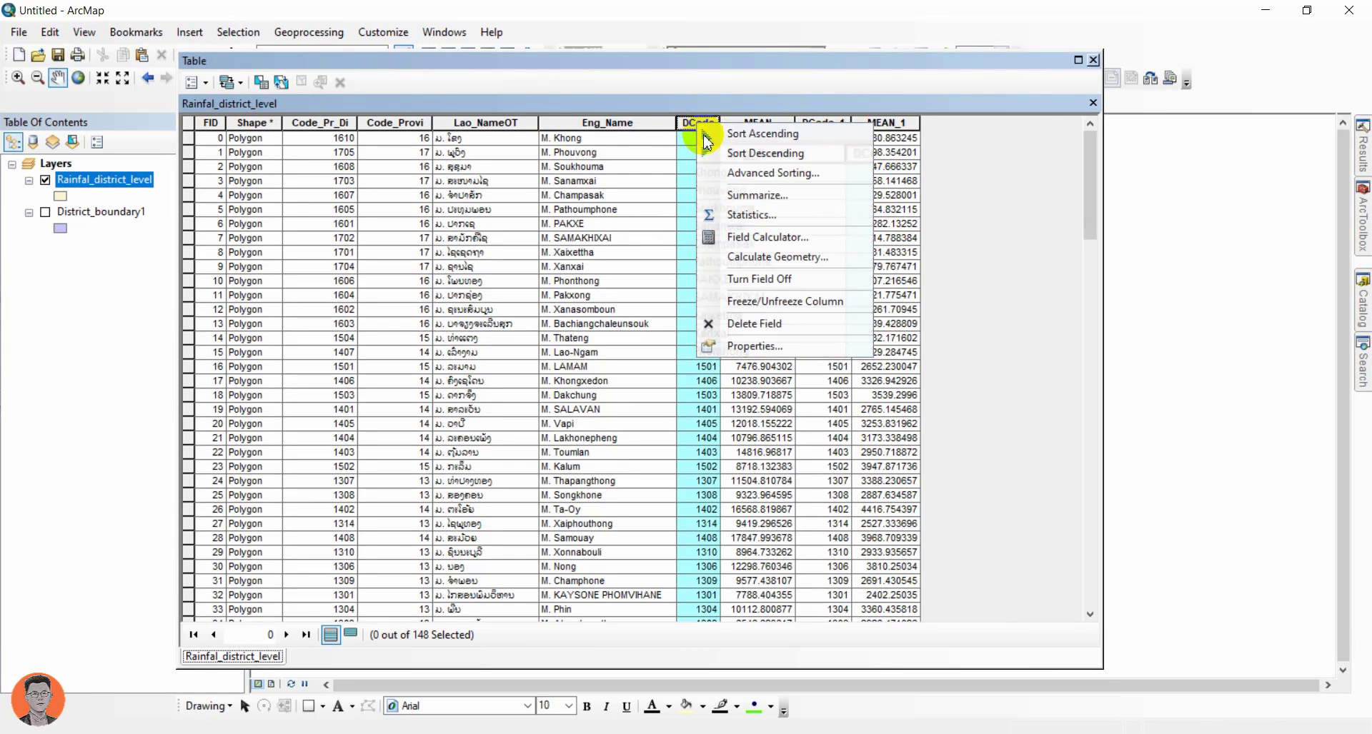
click(747, 329)
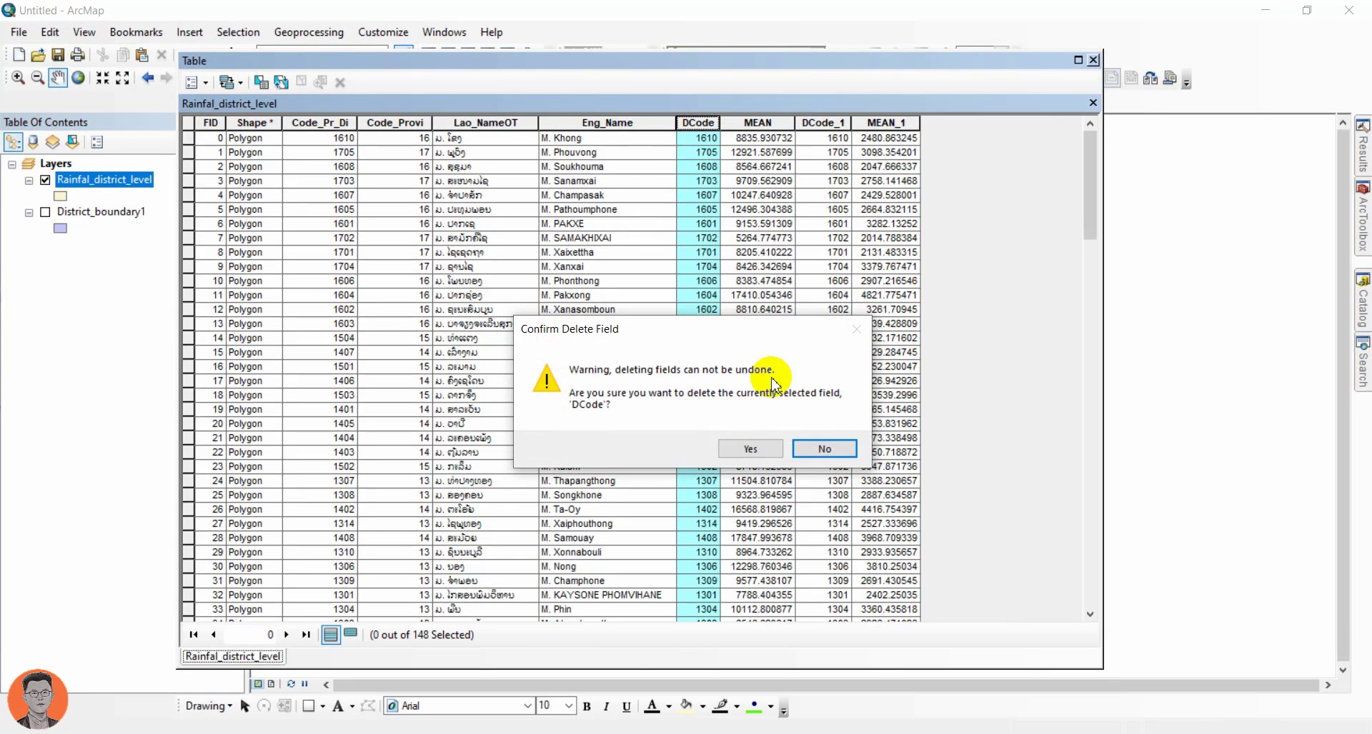
click(752, 448)
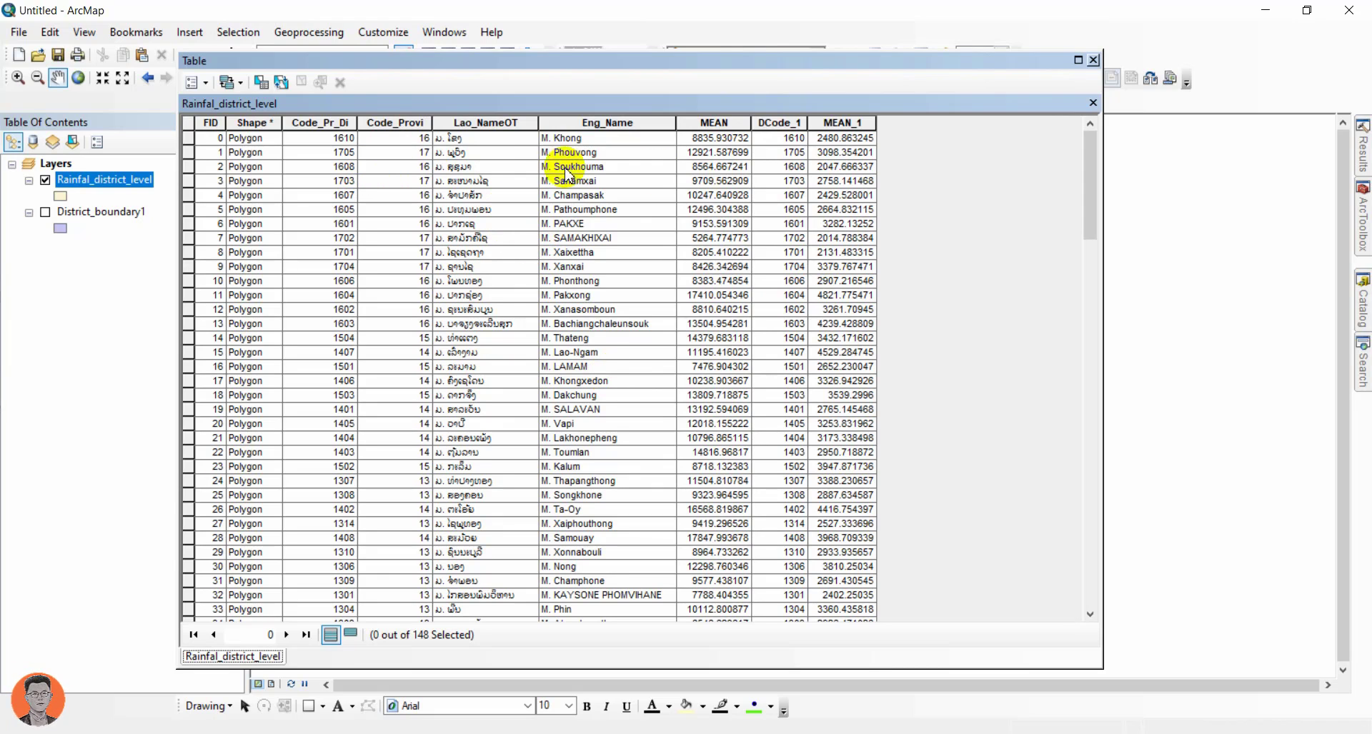
click(463, 124)
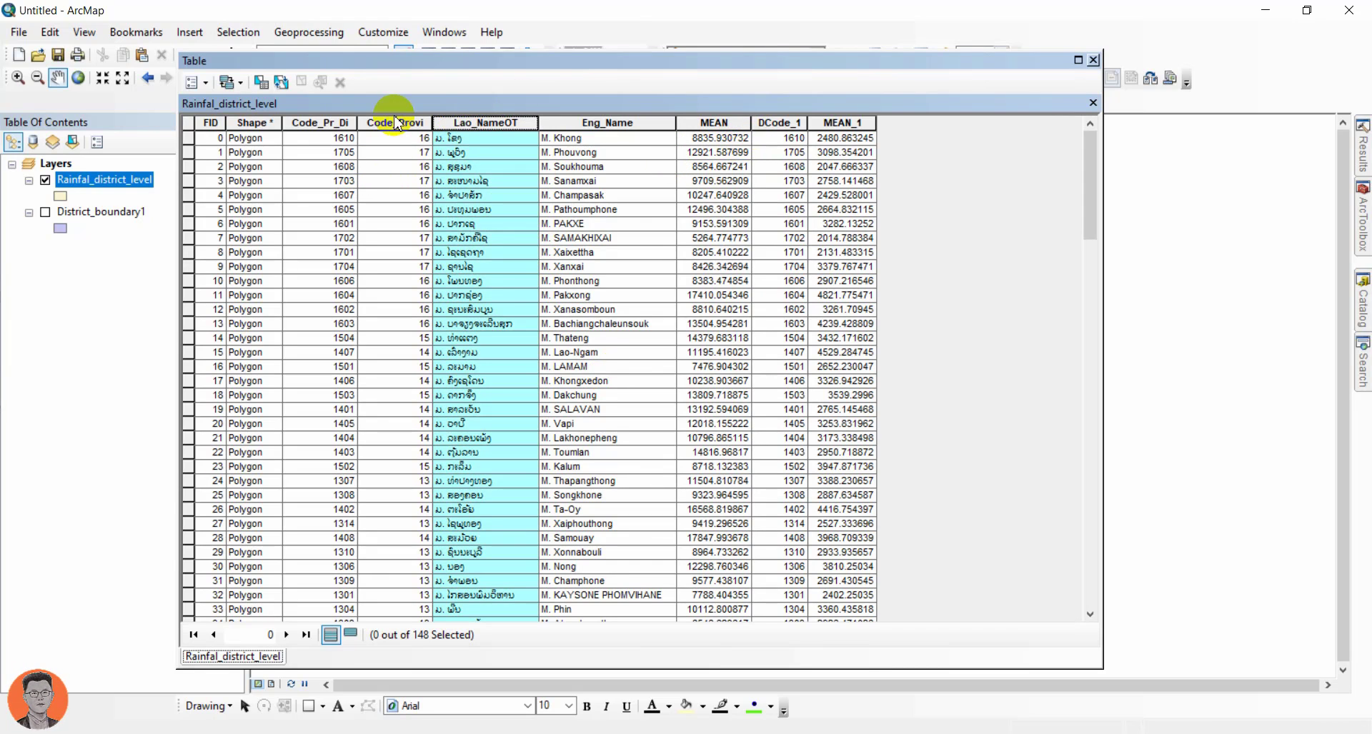
click(328, 123)
click(253, 123)
scroll(398, 196, down, 1)
scroll(493, 221, up, 1)
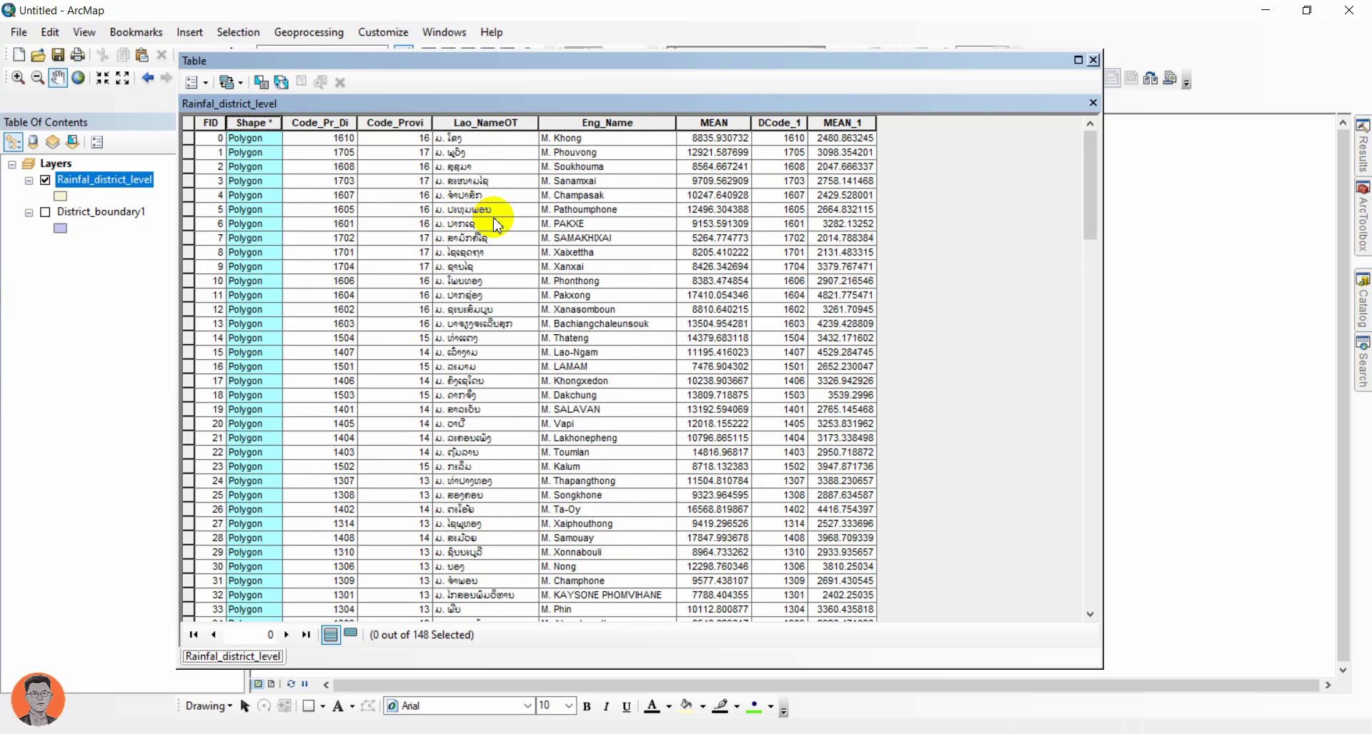
Close the attribute table and open the symbology settings of the Rainfal_district_level layer.
click(1093, 61)
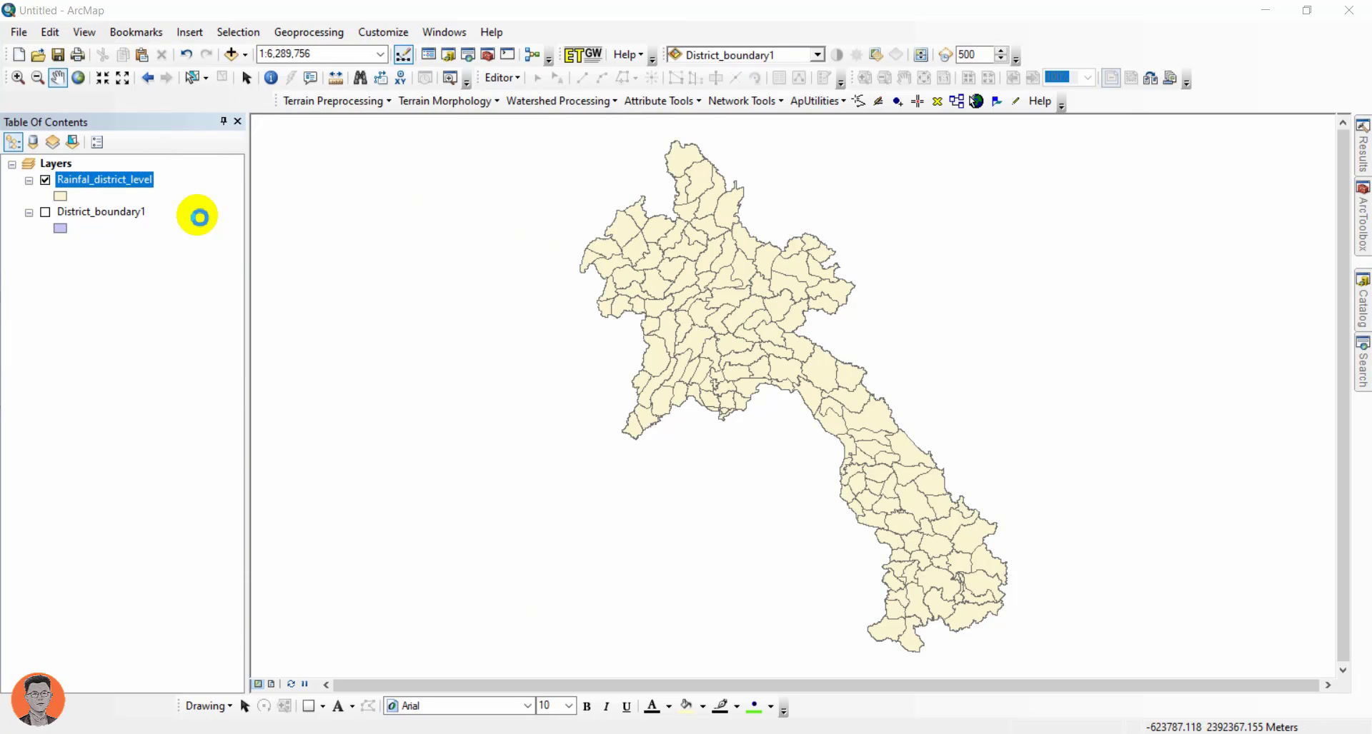
click(717, 157)
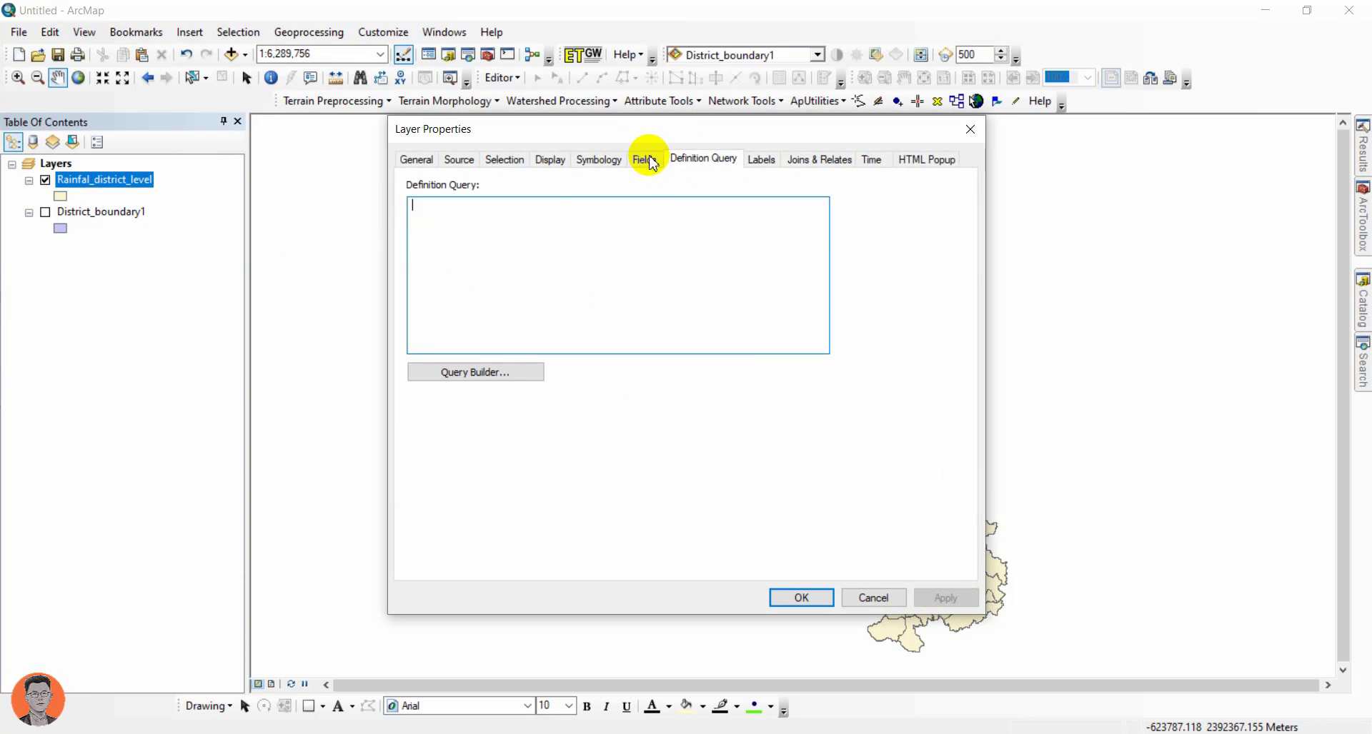
click(652, 161)
click(714, 158)
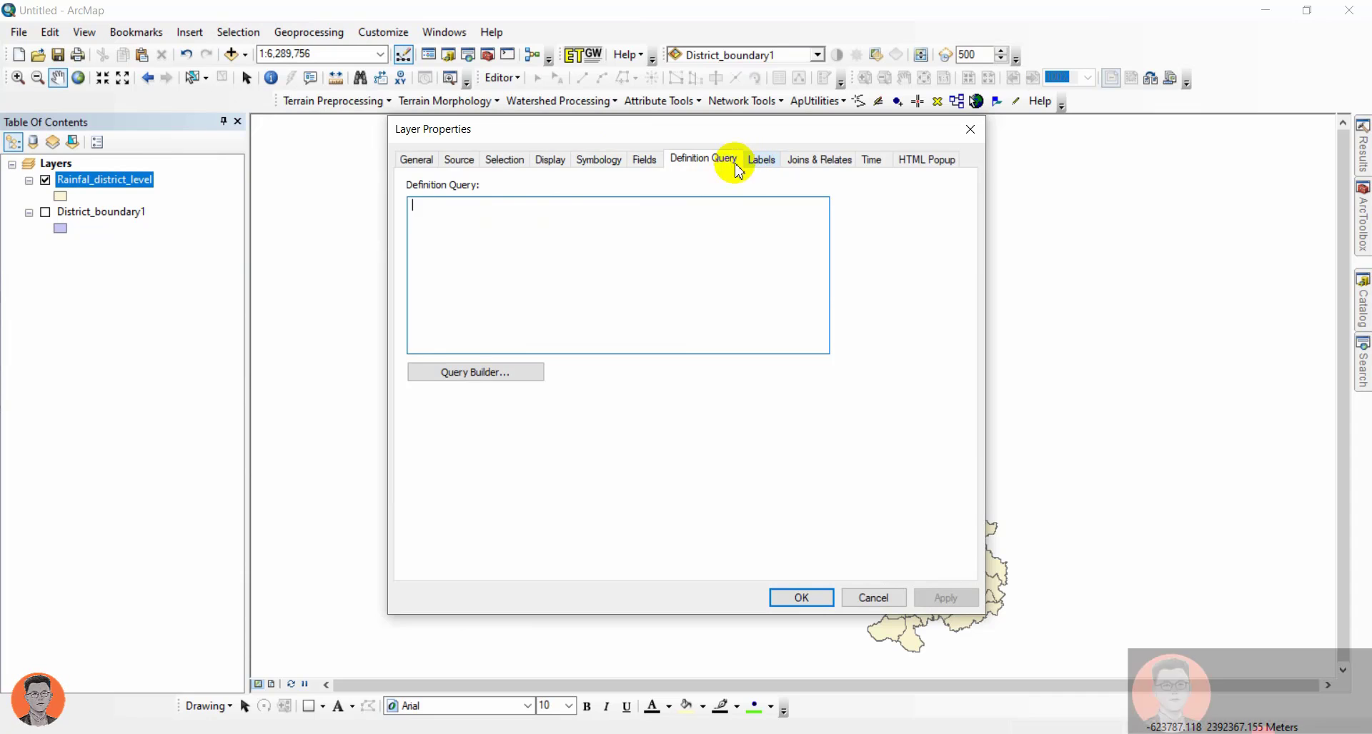
click(597, 159)
Try symbolizing the layer by category with unique values of the MEAN_1 field, adding all values.
click(437, 227)
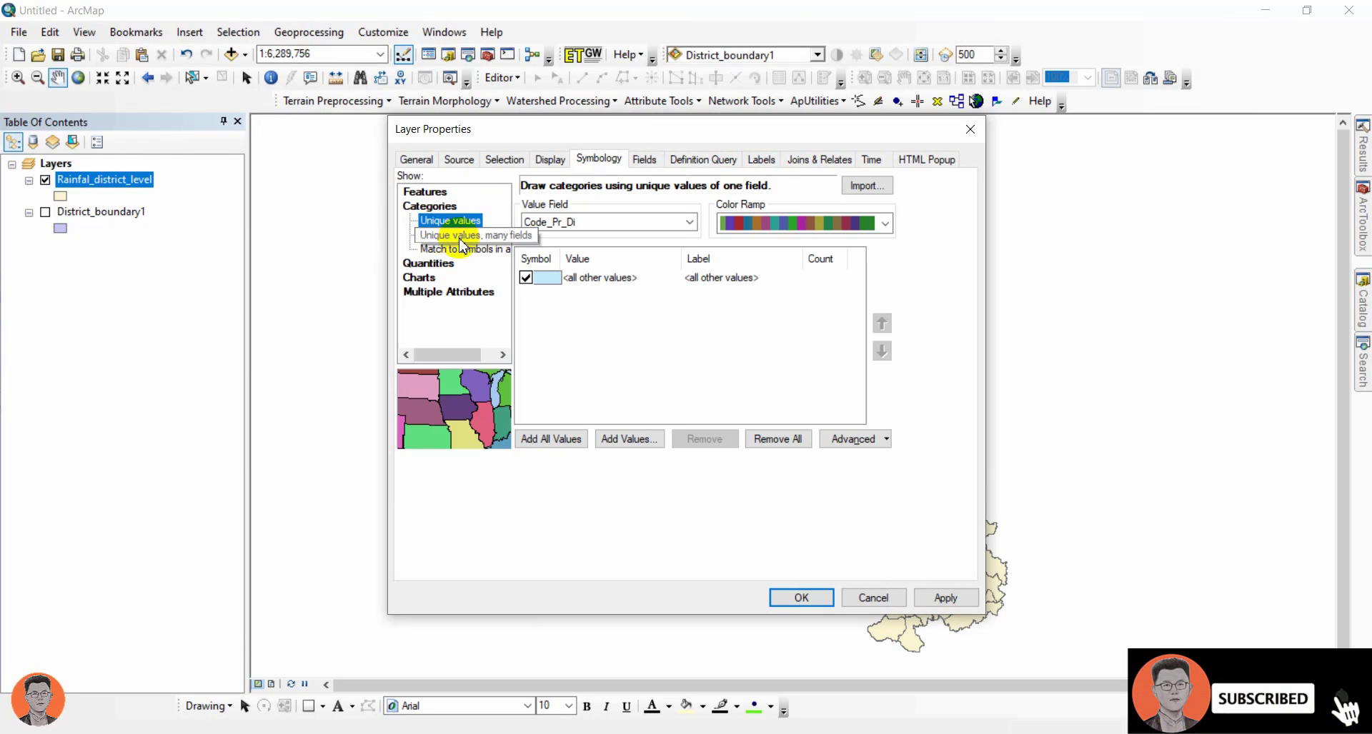
click(525, 278)
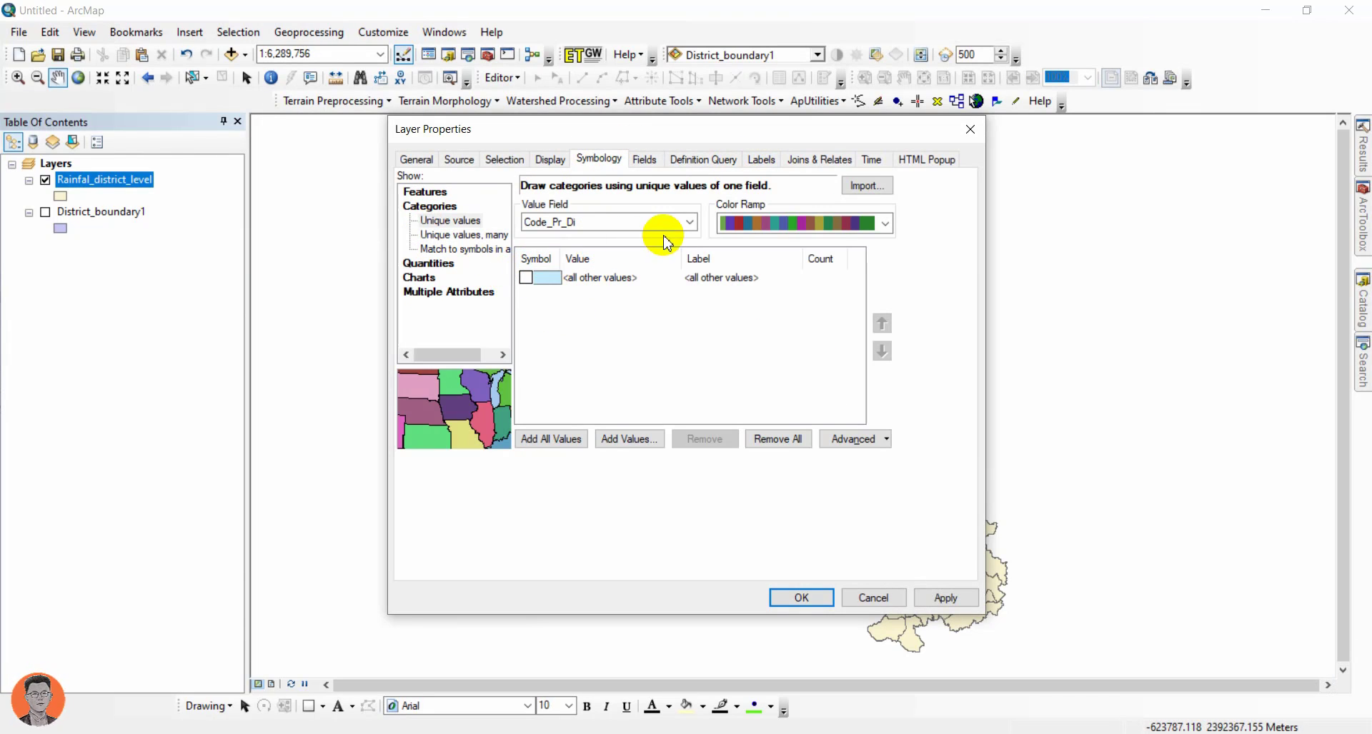
click(682, 221)
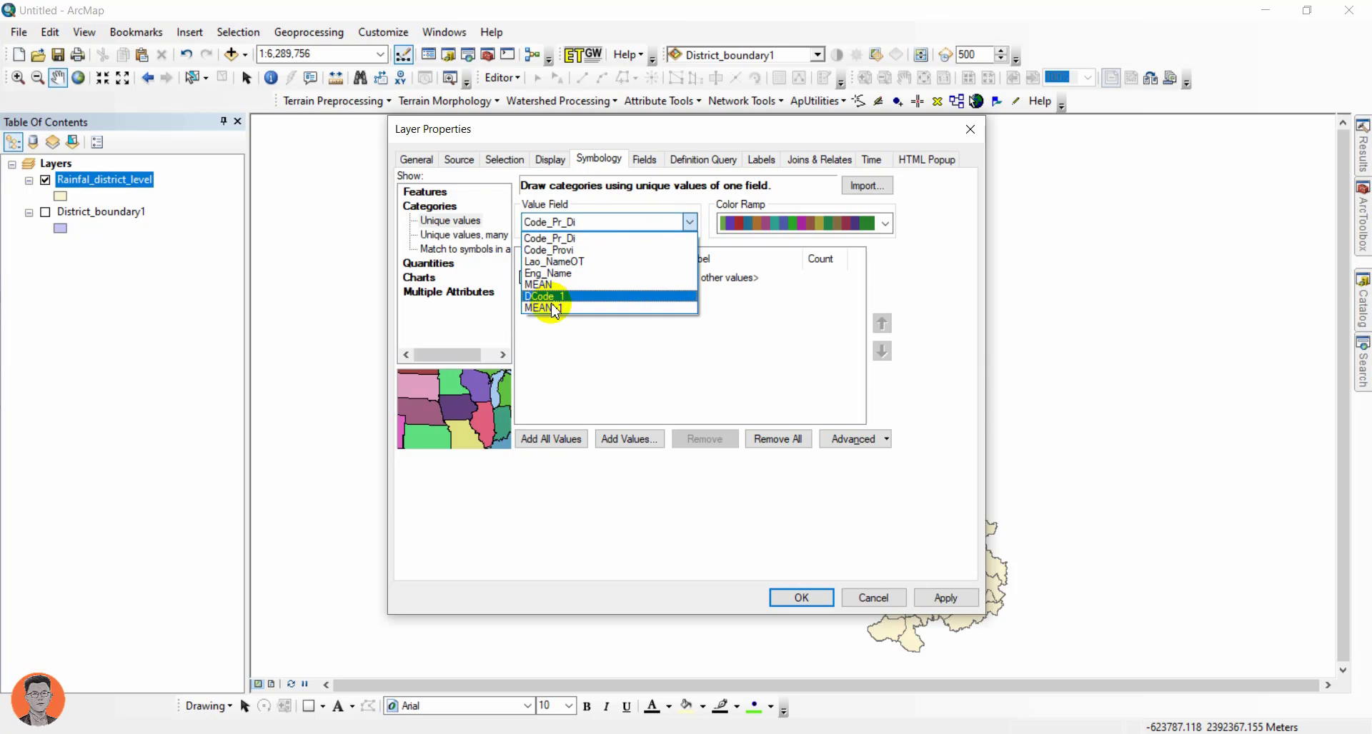
click(556, 309)
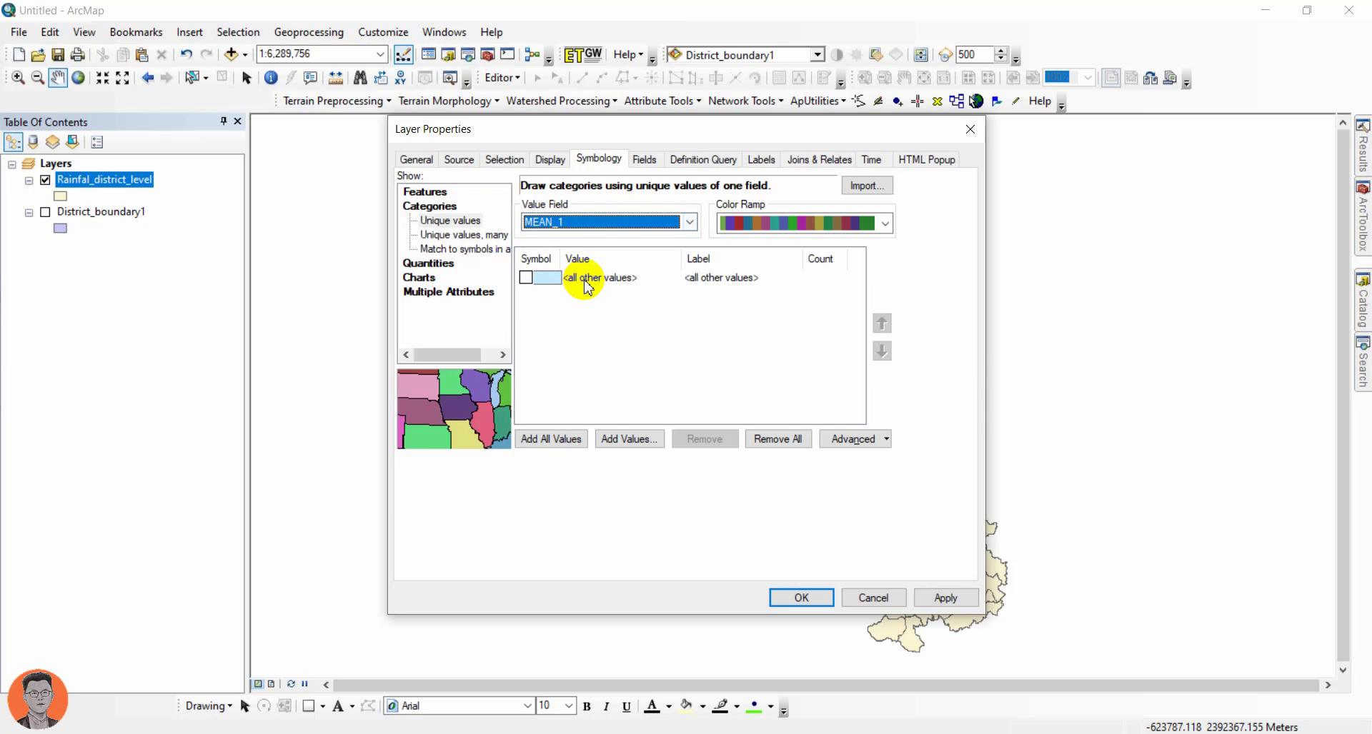
click(527, 278)
click(561, 439)
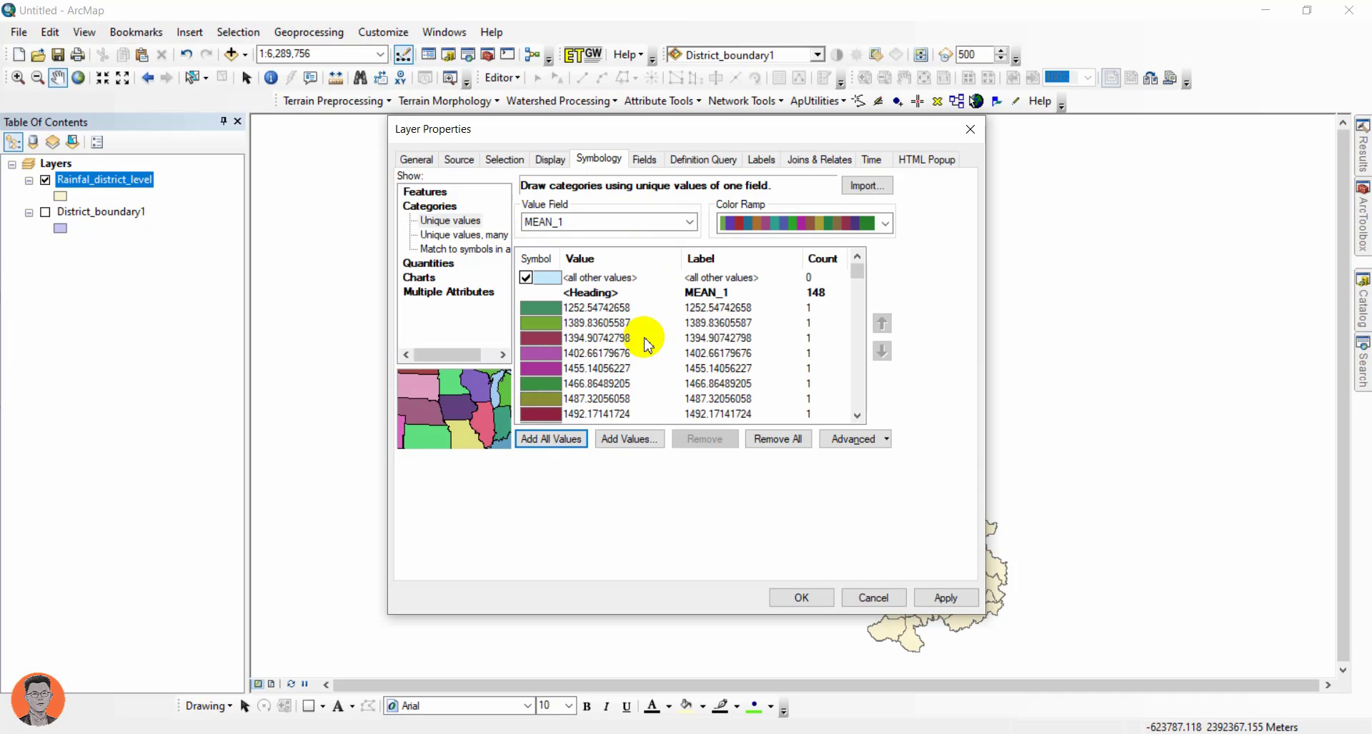
Symbolize the layer with graduated colors on MEAN_1 and format the class labels to two decimal places.
click(428, 263)
click(710, 222)
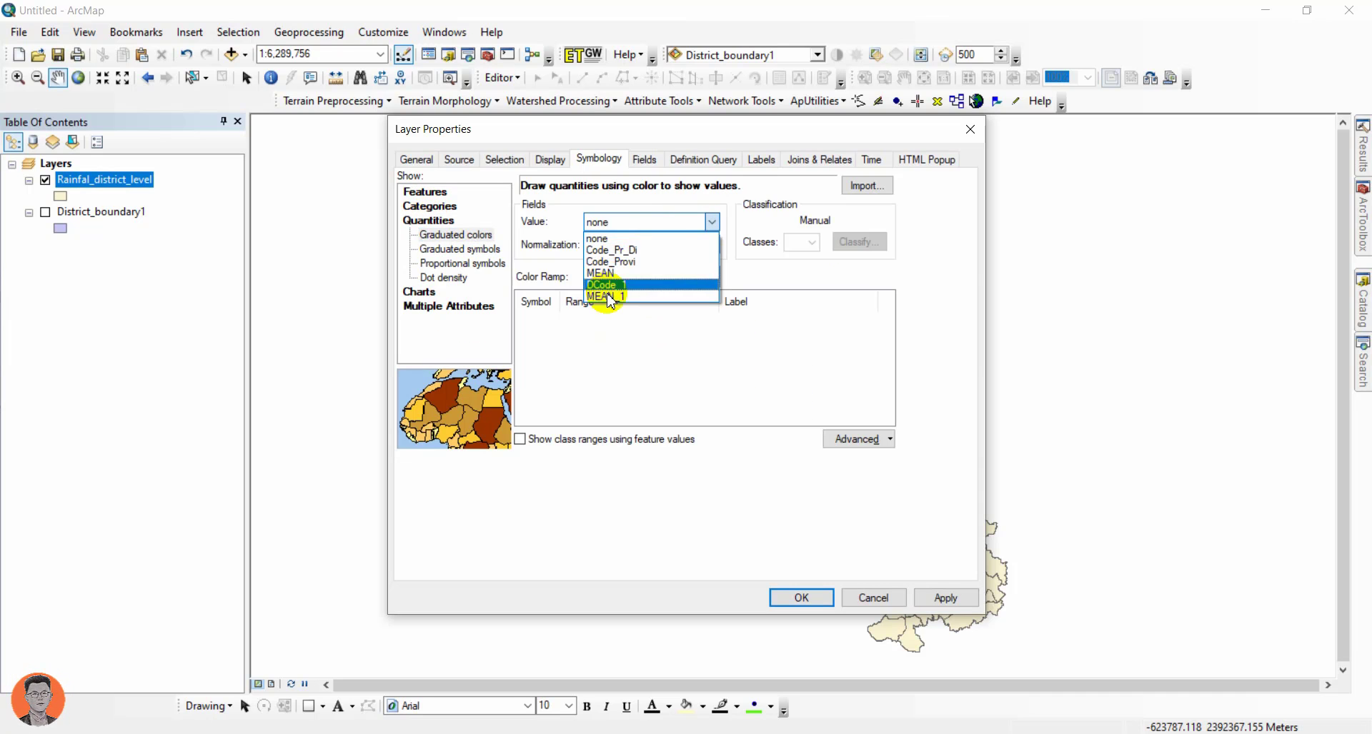
click(604, 288)
right_click(795, 304)
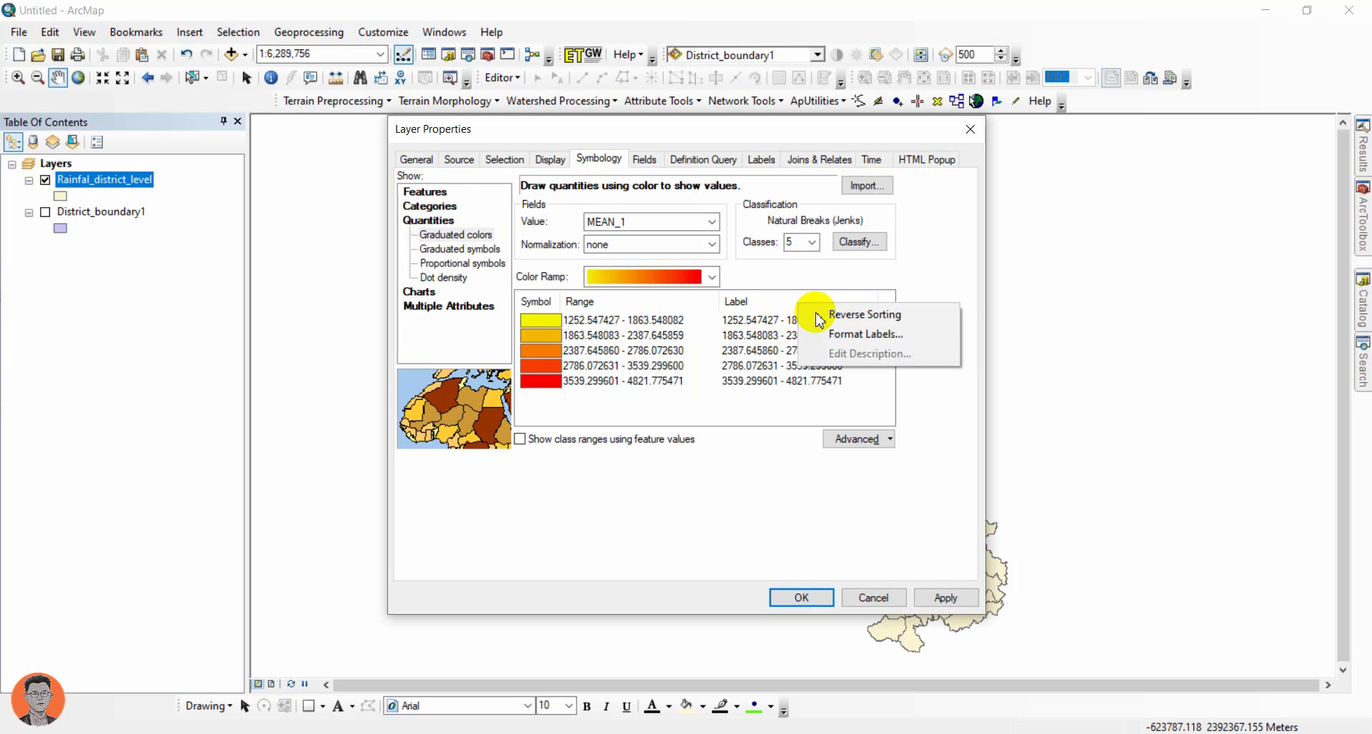
click(840, 336)
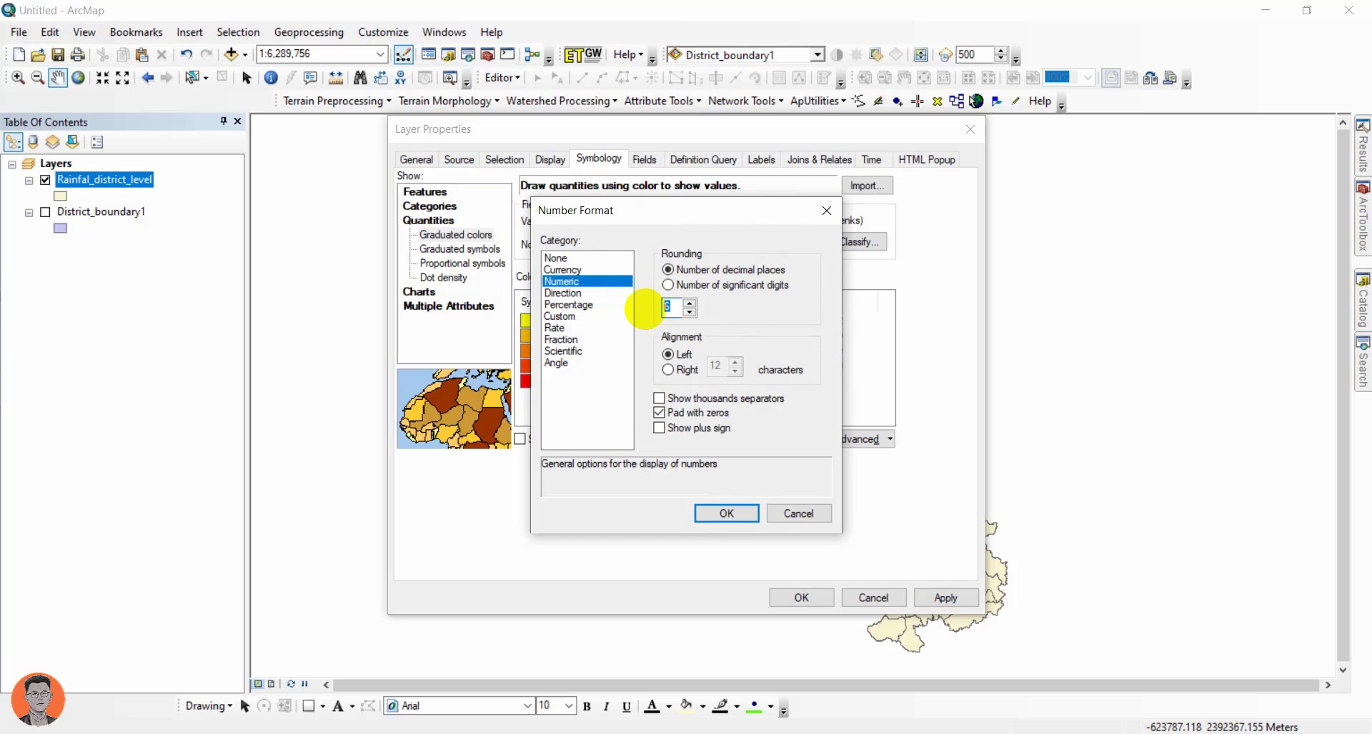
click(728, 513)
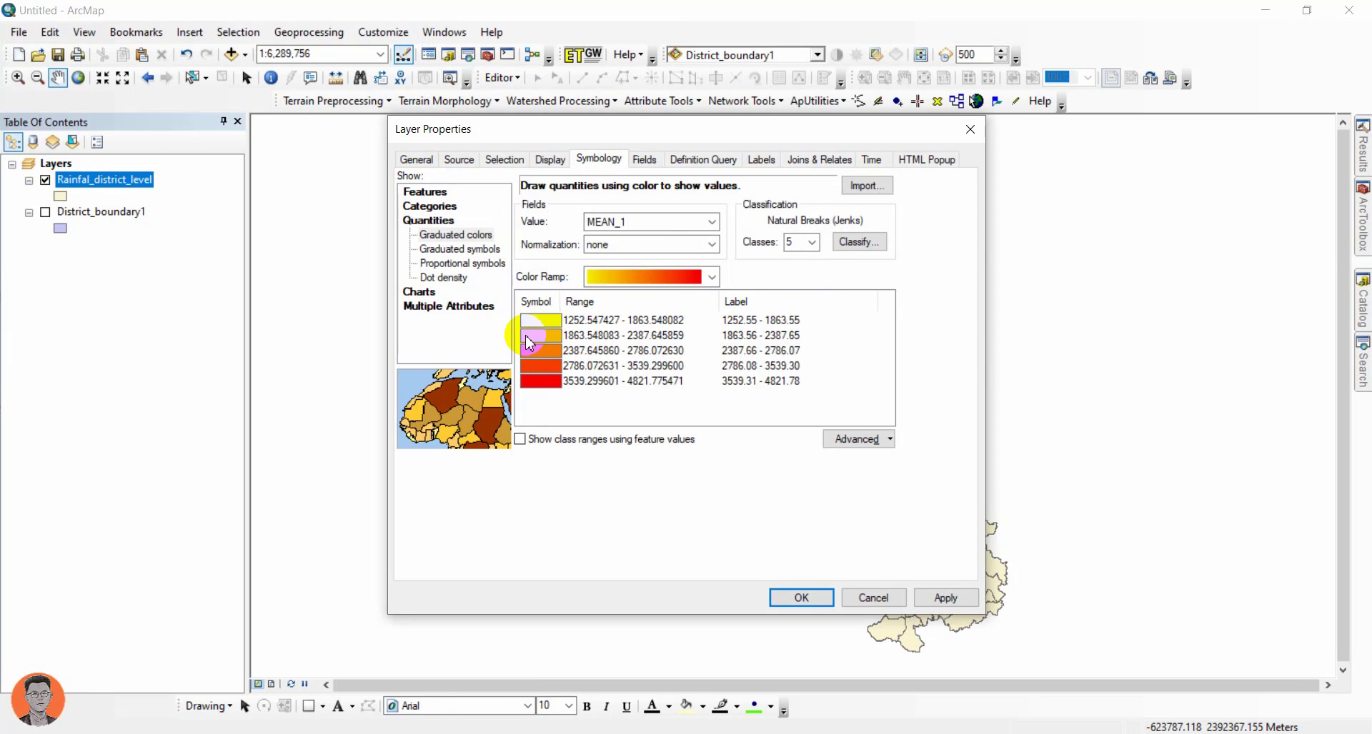
Set the color ramp to light-to-dark blue and apply the graduated symbology to the map.
click(712, 278)
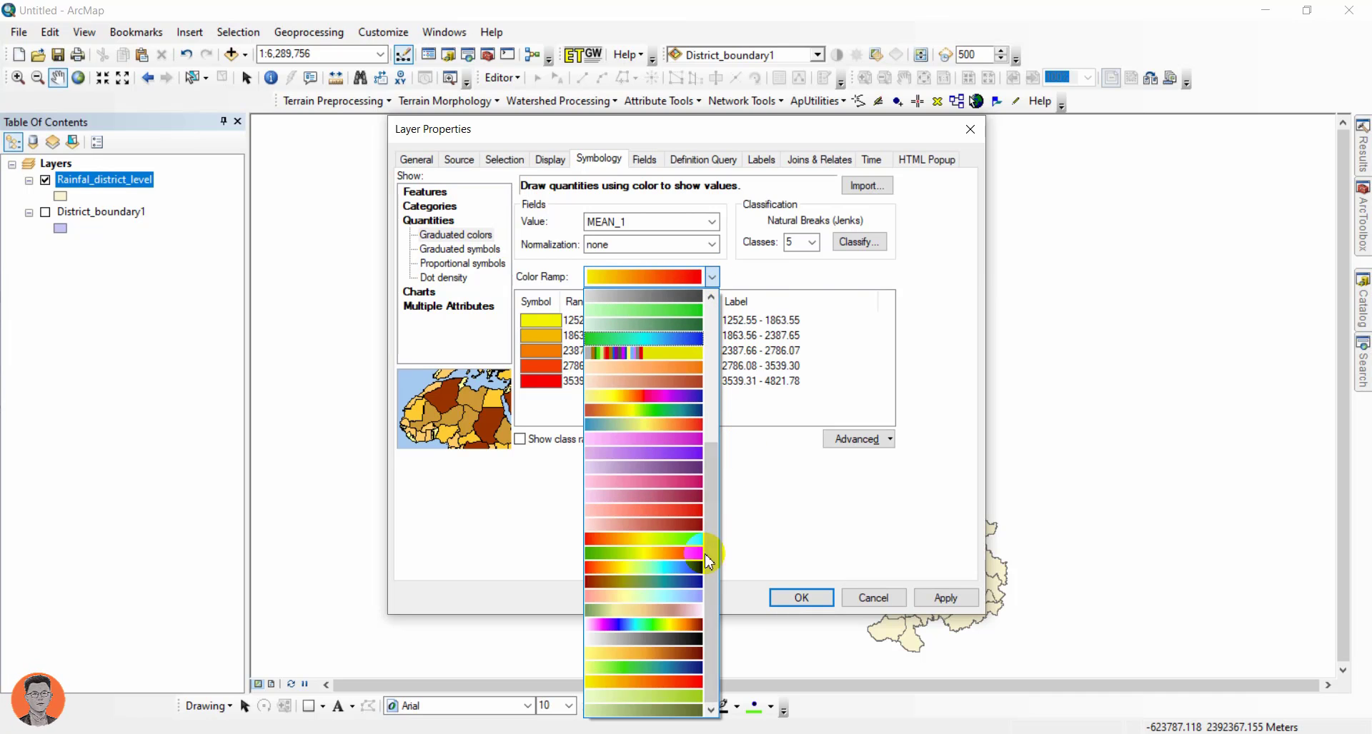
scroll(625, 407, up, 4)
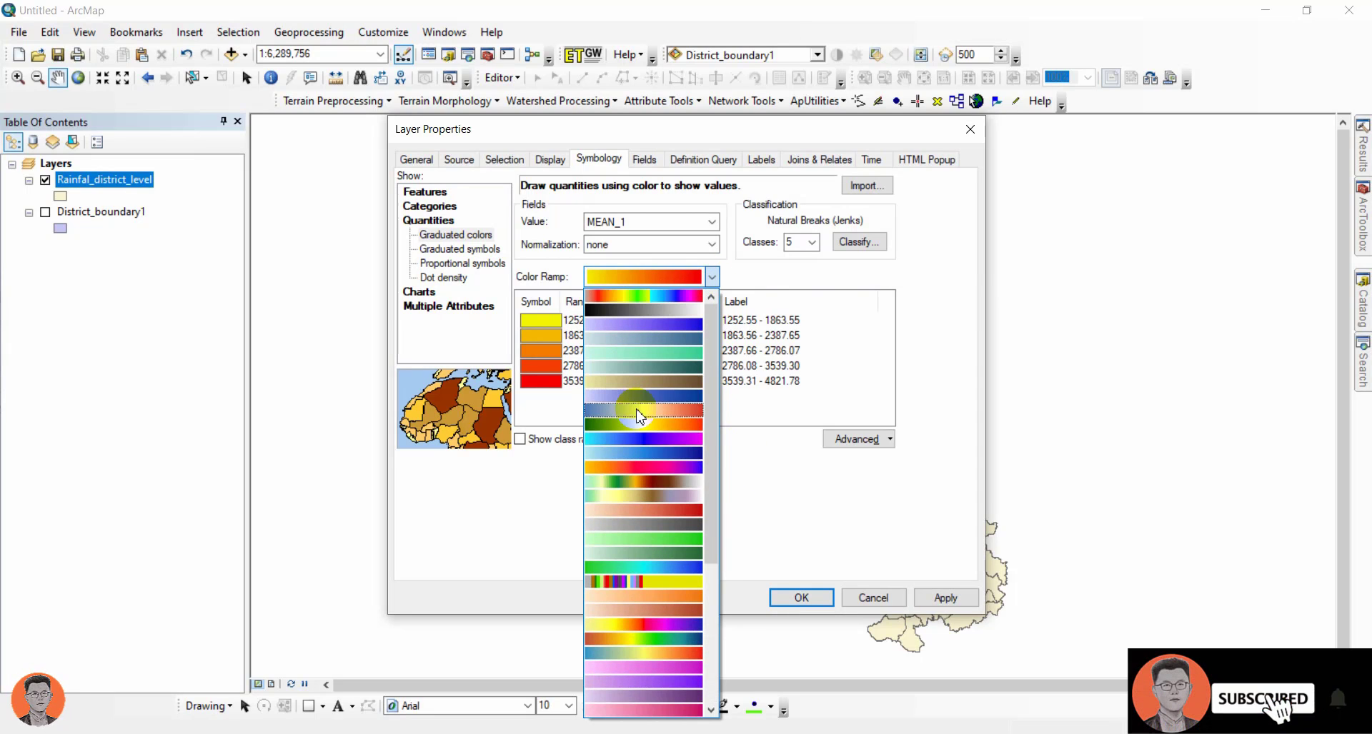
click(608, 326)
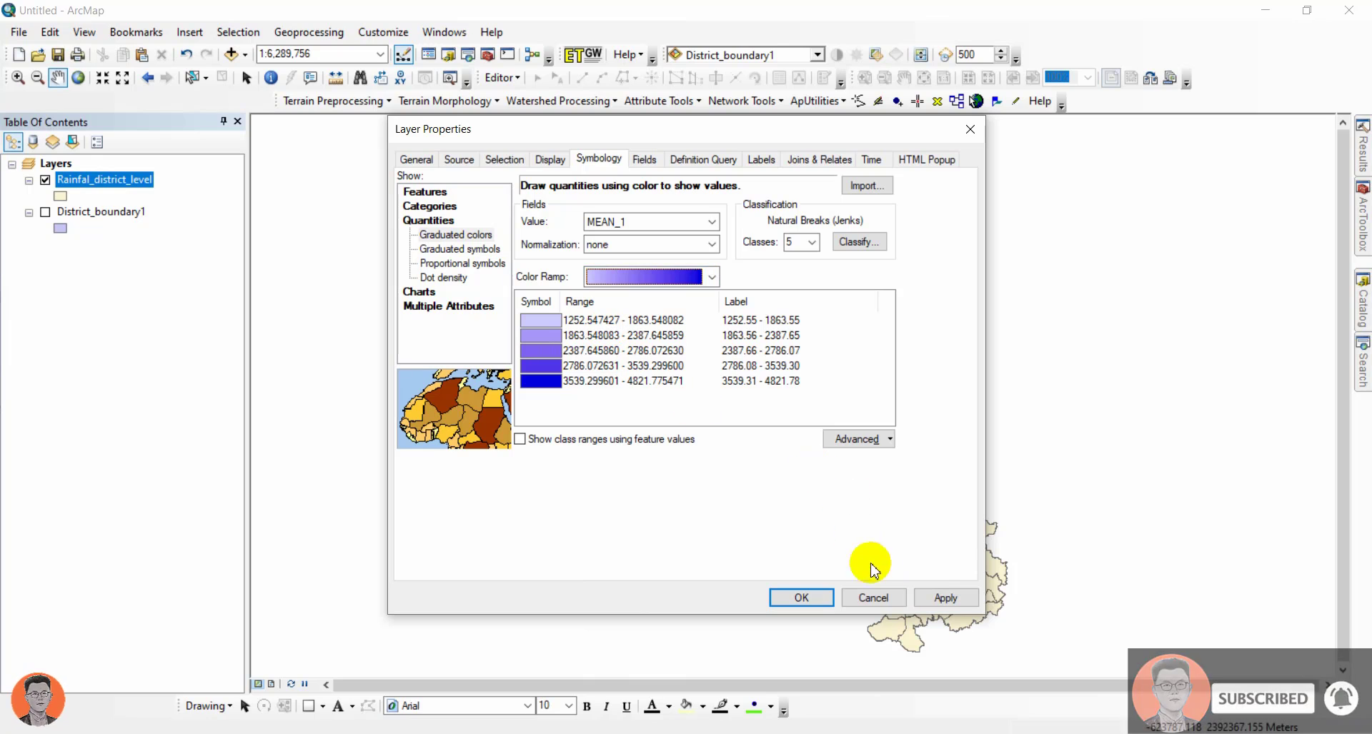
click(932, 595)
click(801, 597)
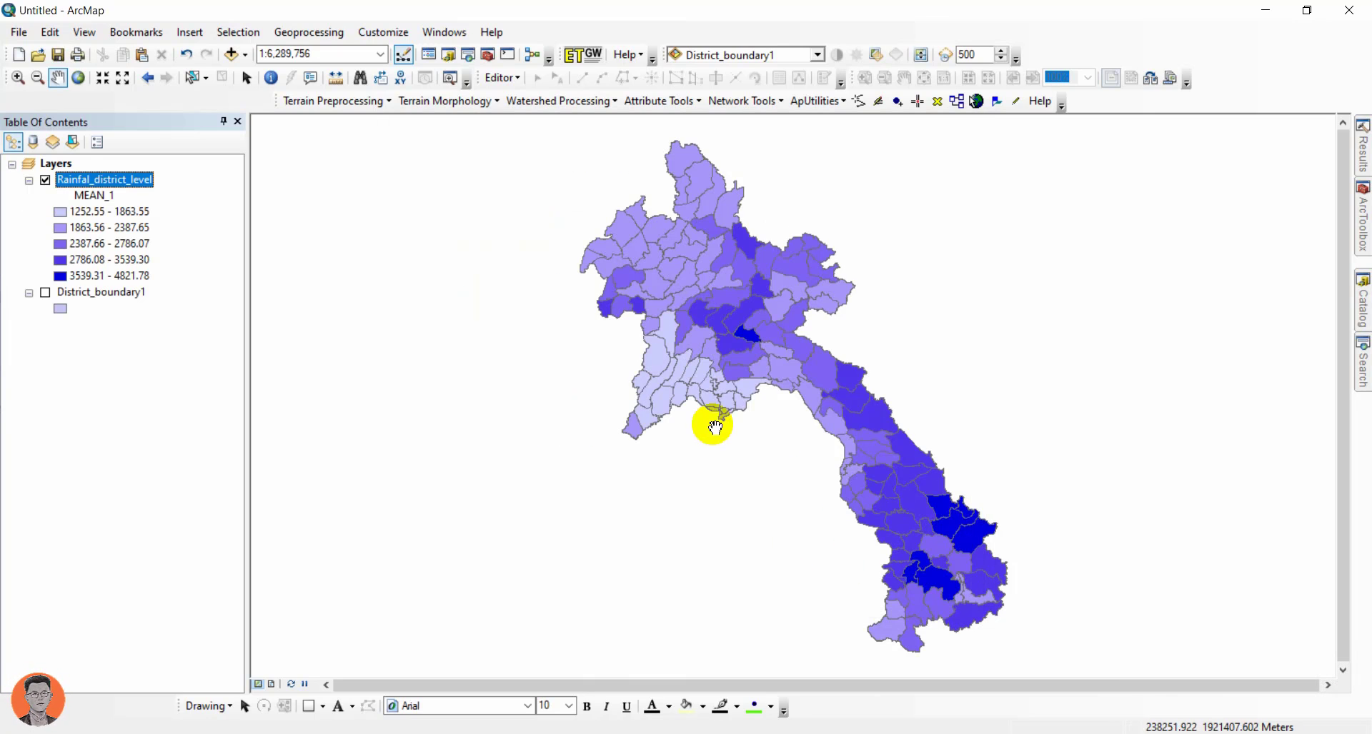
Examine how the rainfall classes are distributed across the northern and southern districts on the map.
scroll(900, 430, up, 2)
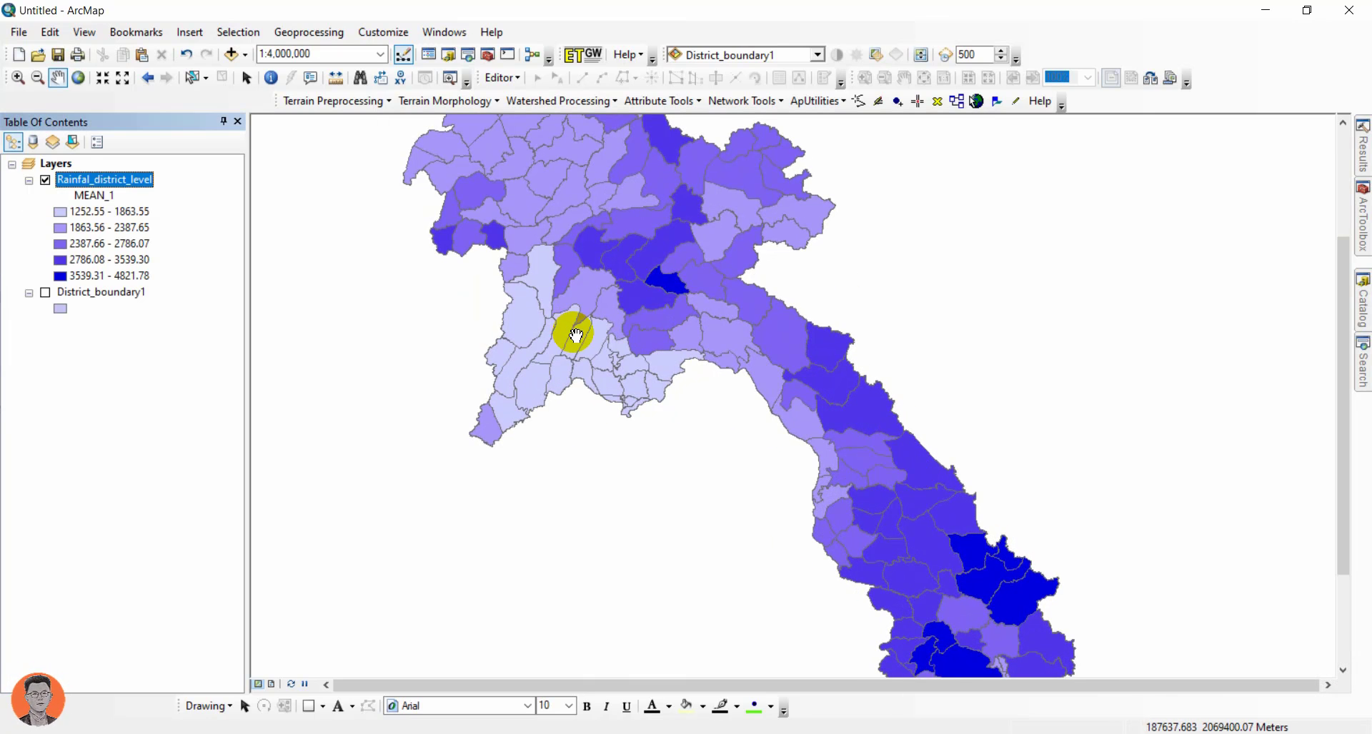
scroll(640, 393, down, 2)
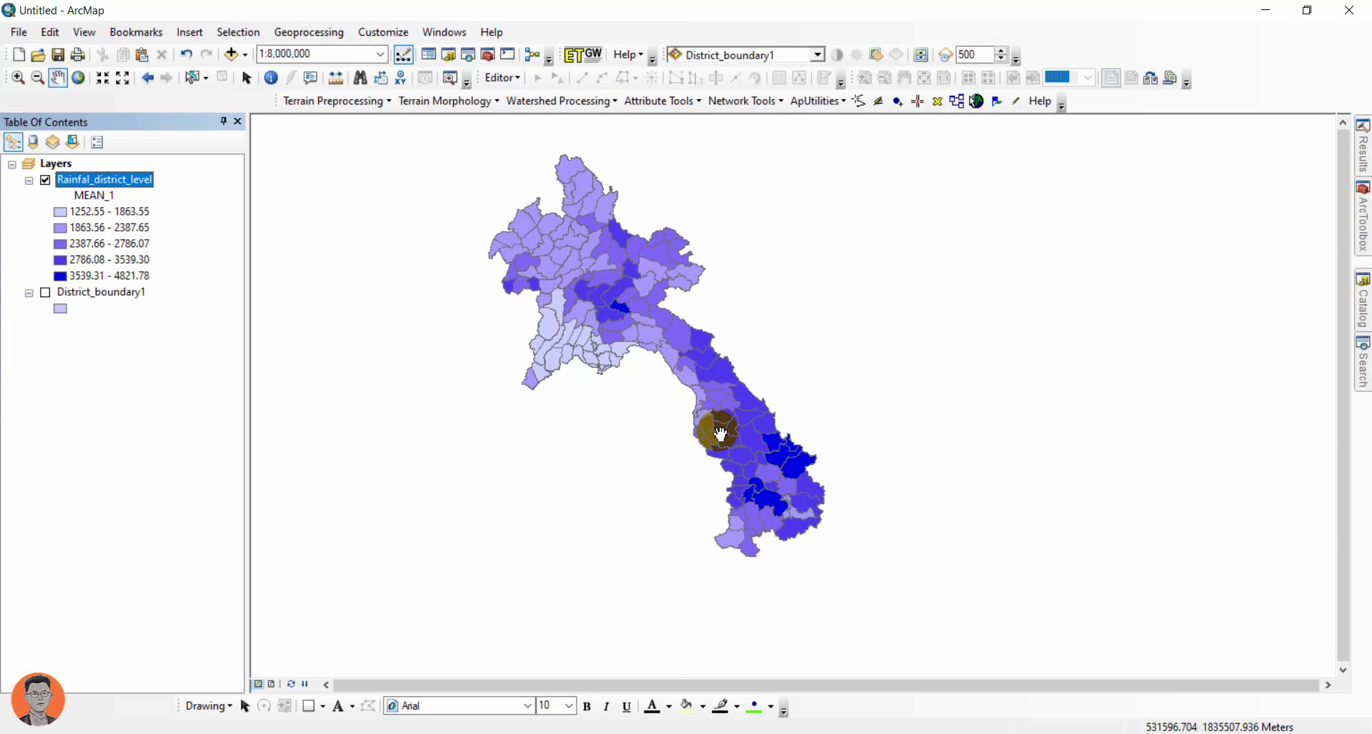
scroll(722, 403, up, 2)
scroll(721, 403, down, 2)
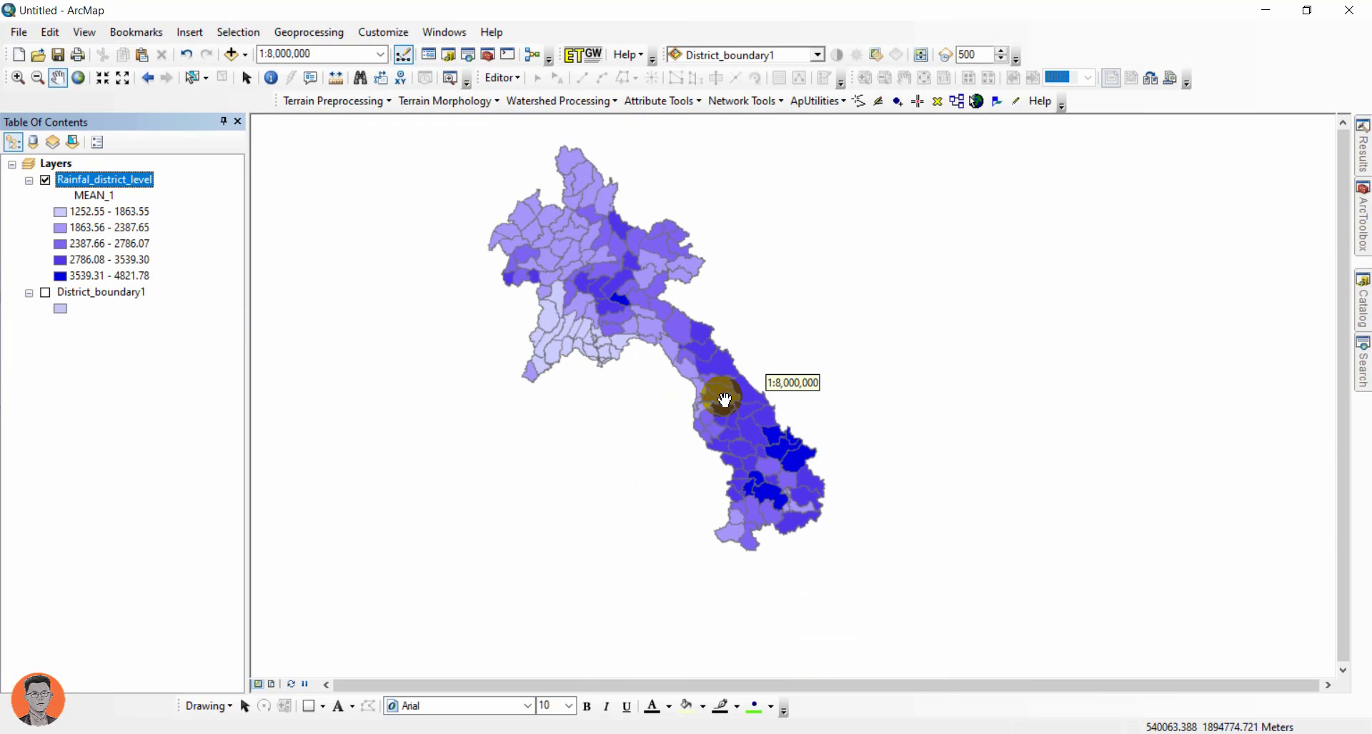
drag(622, 421, 723, 477)
scroll(727, 468, up, 2)
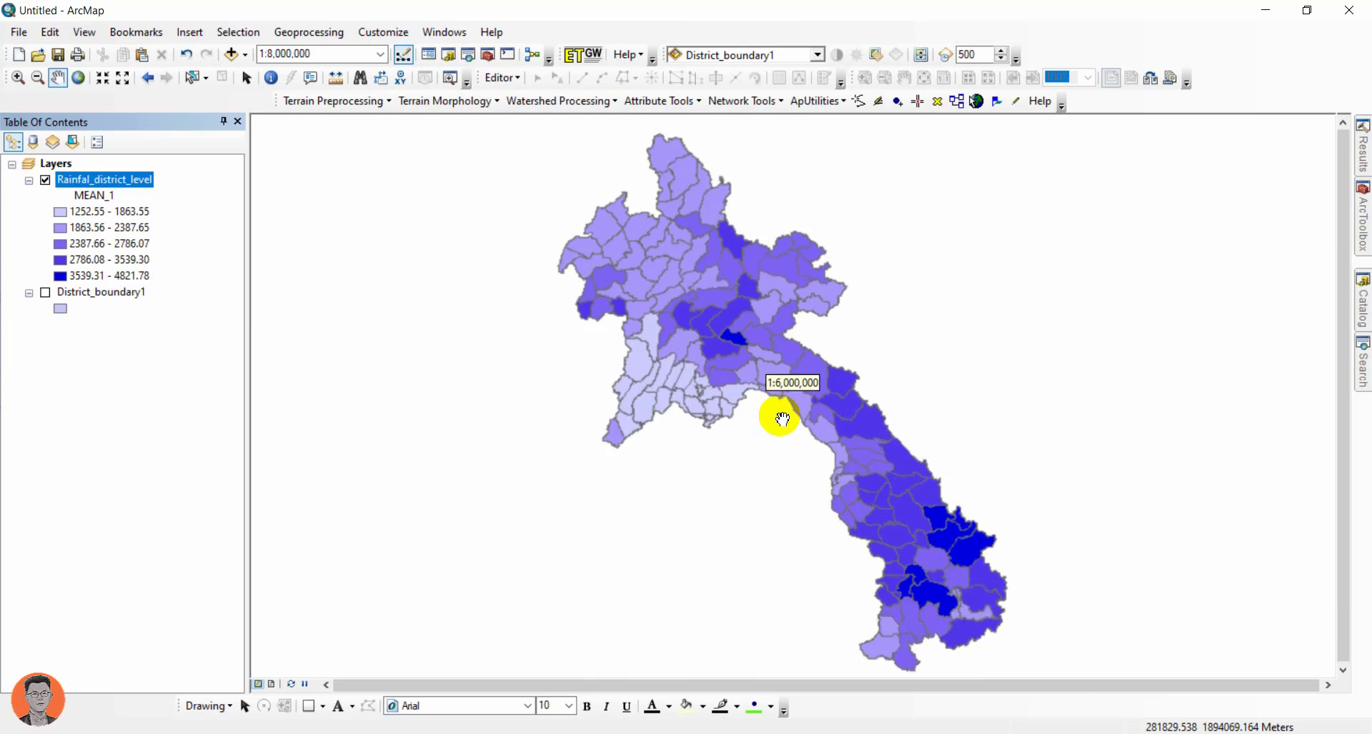
scroll(786, 407, down, 1)
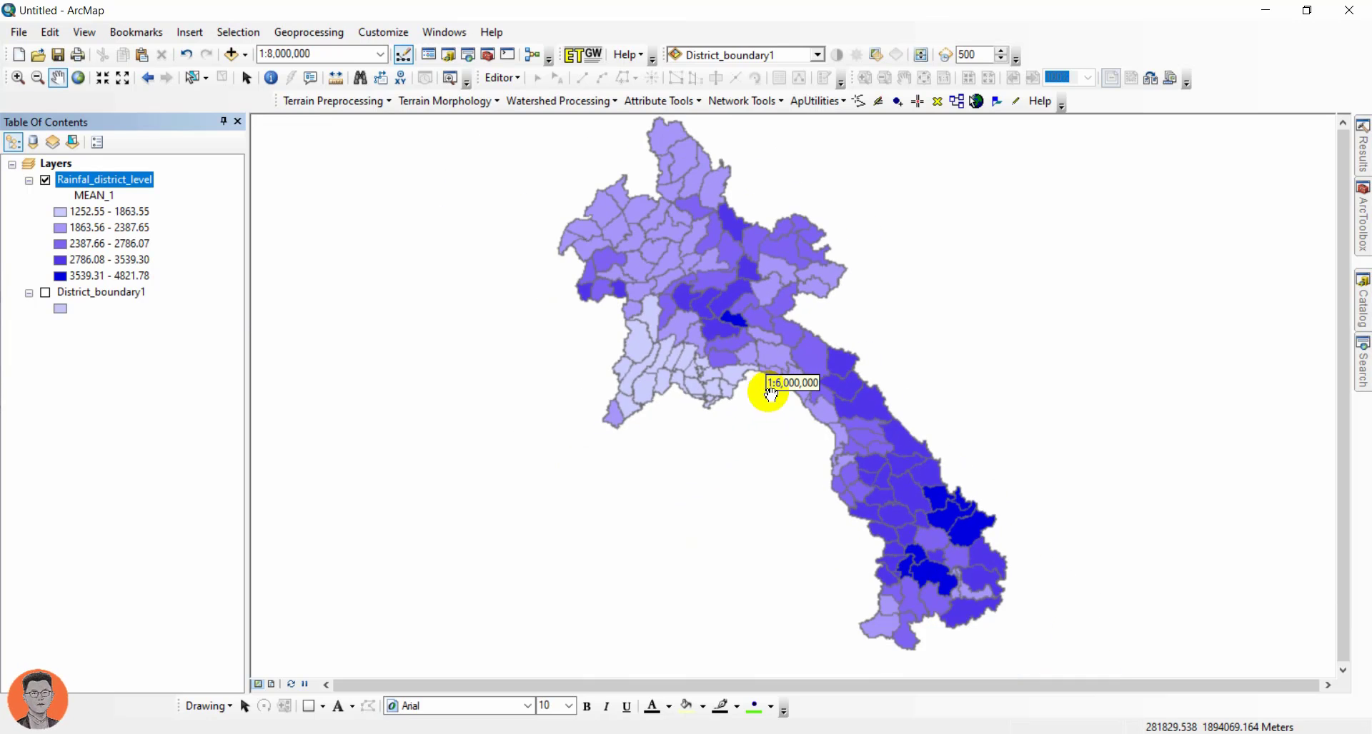
Append the unit "mm" to all five MEAN_1 class labels in the Rainfal_district_level symbology.
double_click(128, 180)
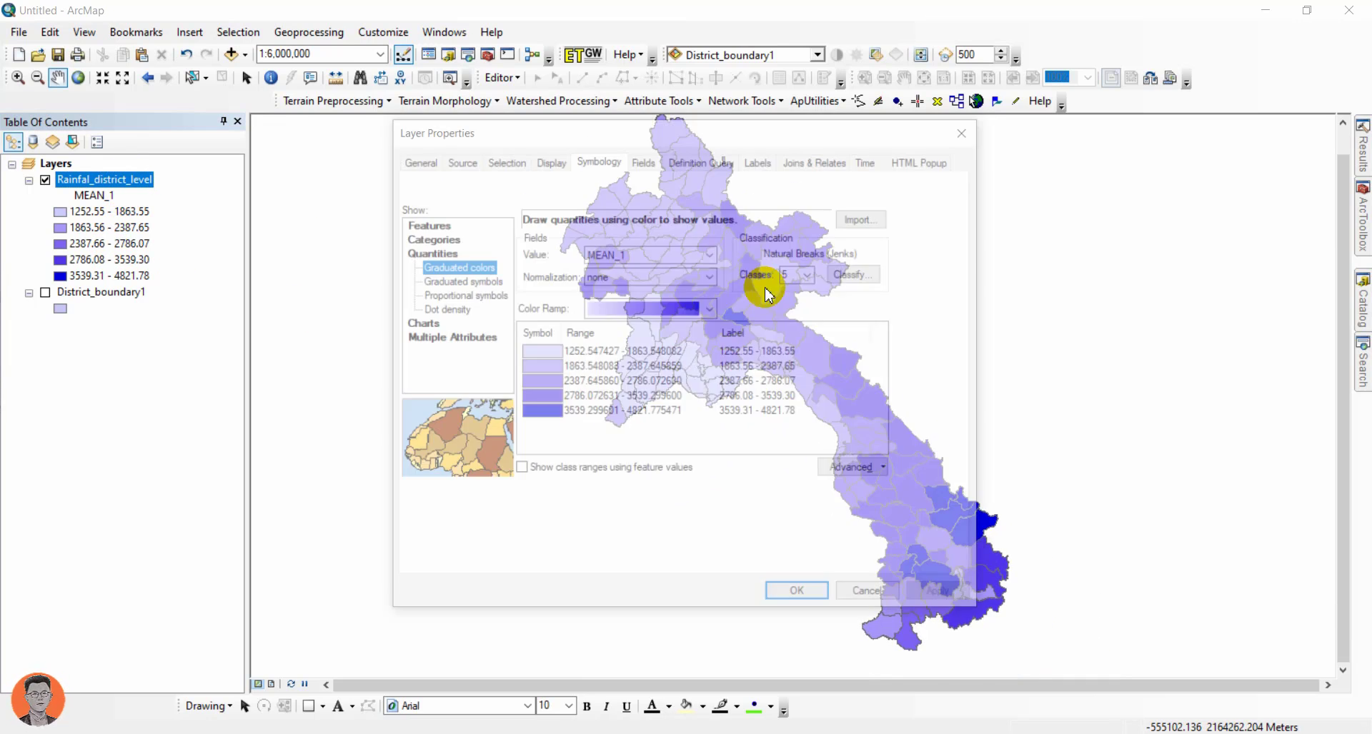
click(821, 358)
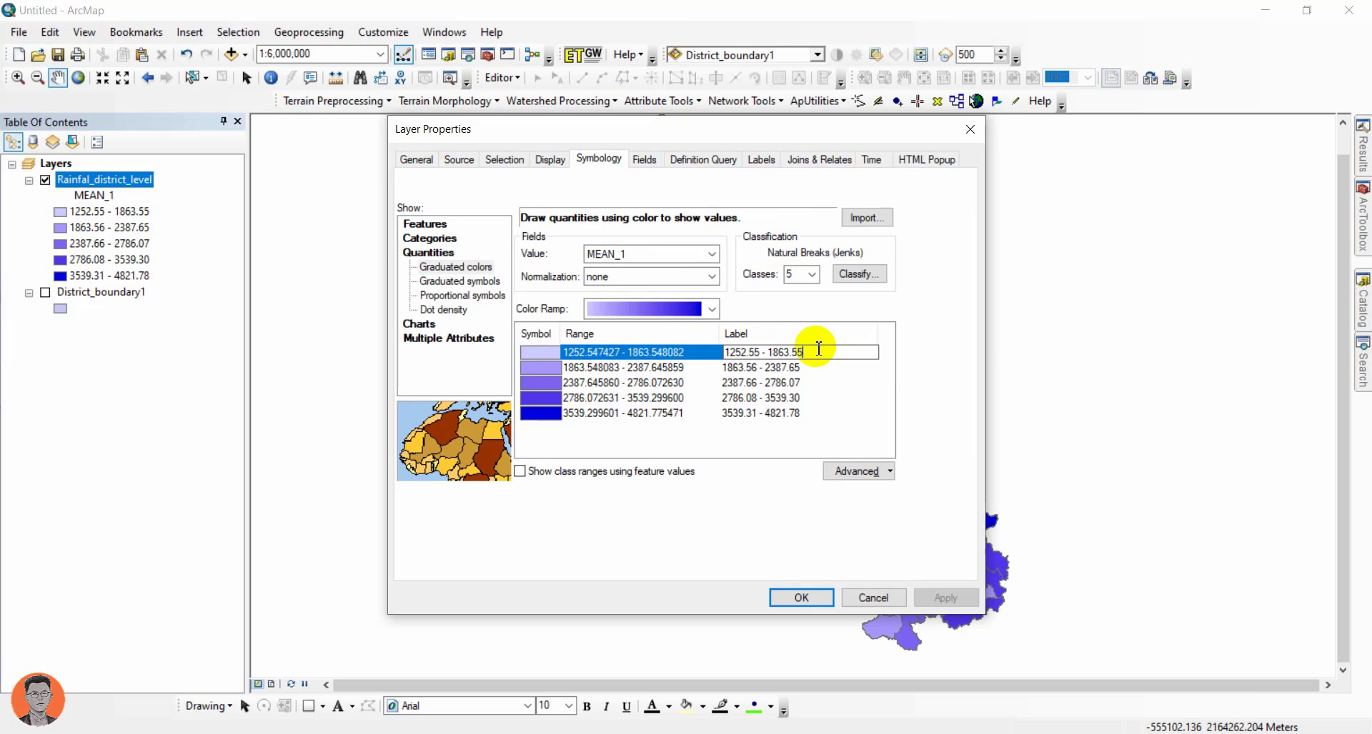
text(mm)
click(811, 367)
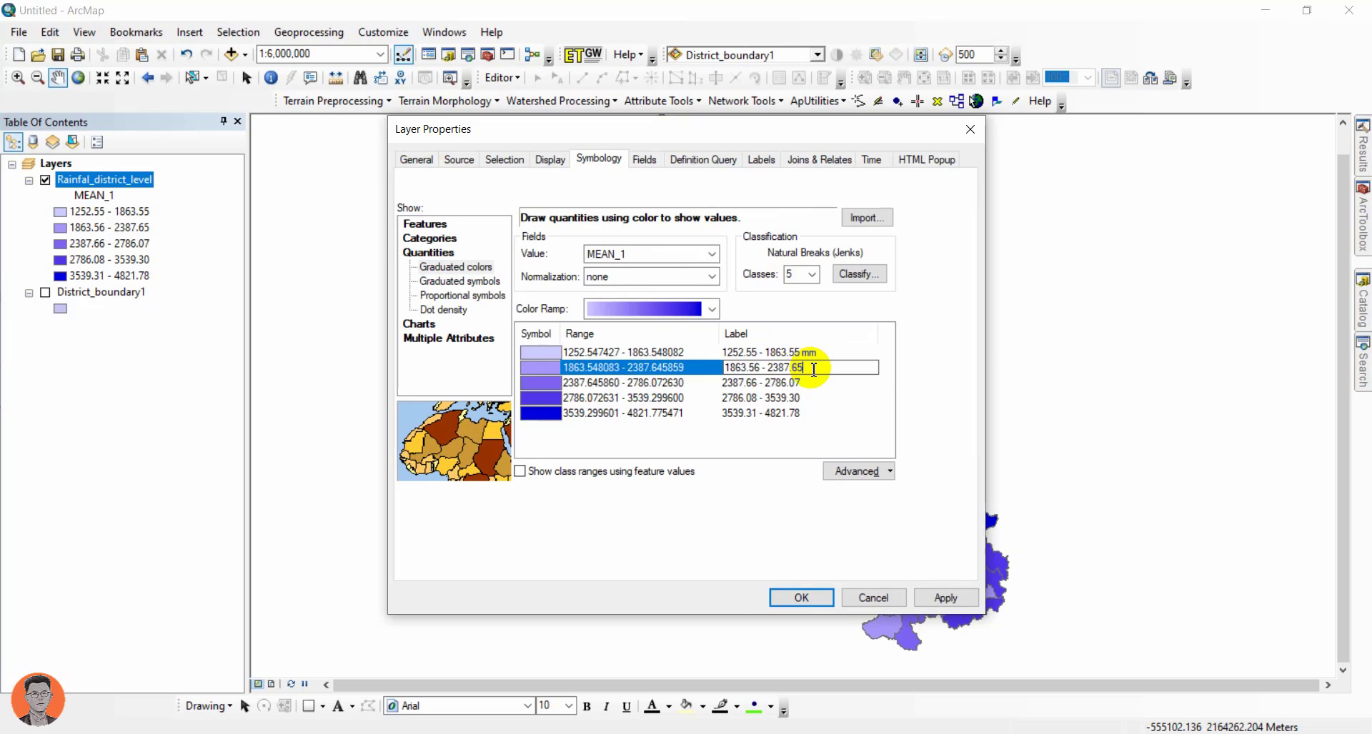
text(mm)
click(815, 383)
text(mmm)
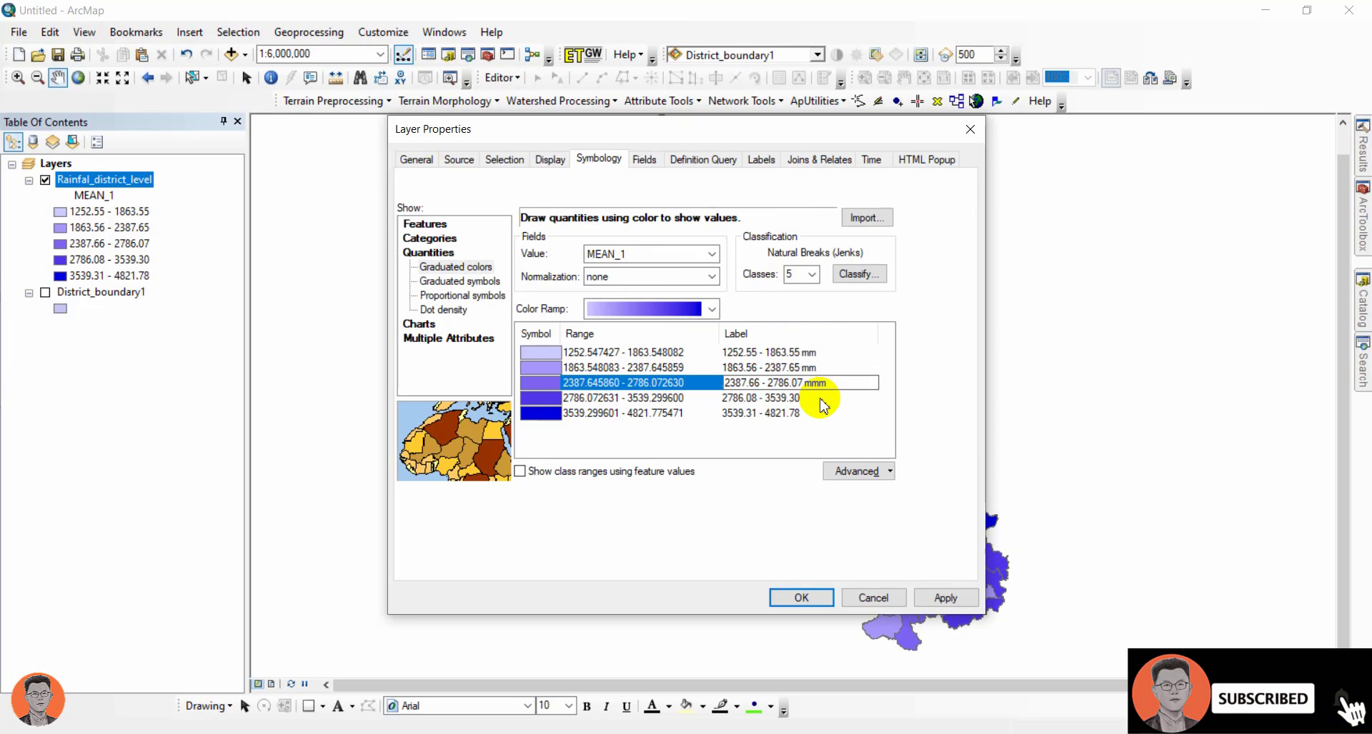
key(BackSpace)
click(814, 398)
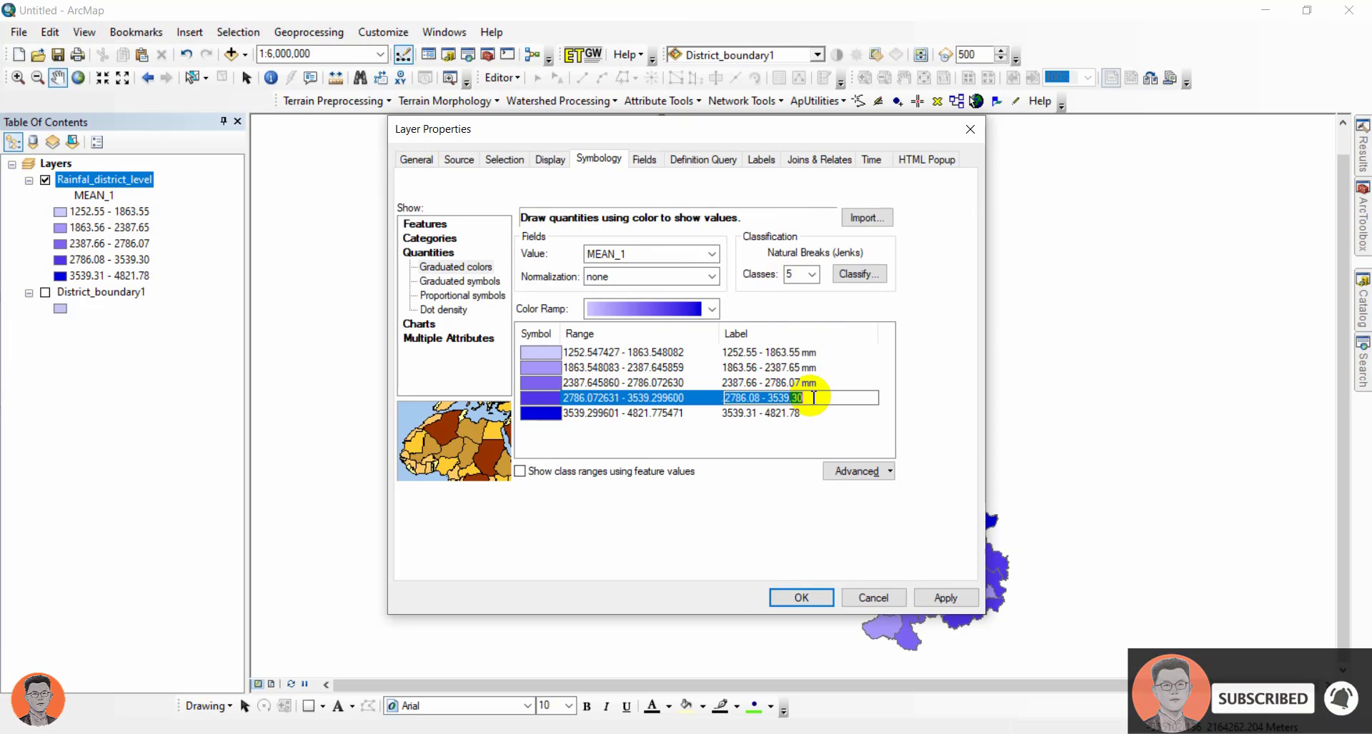
text(mm)
click(815, 414)
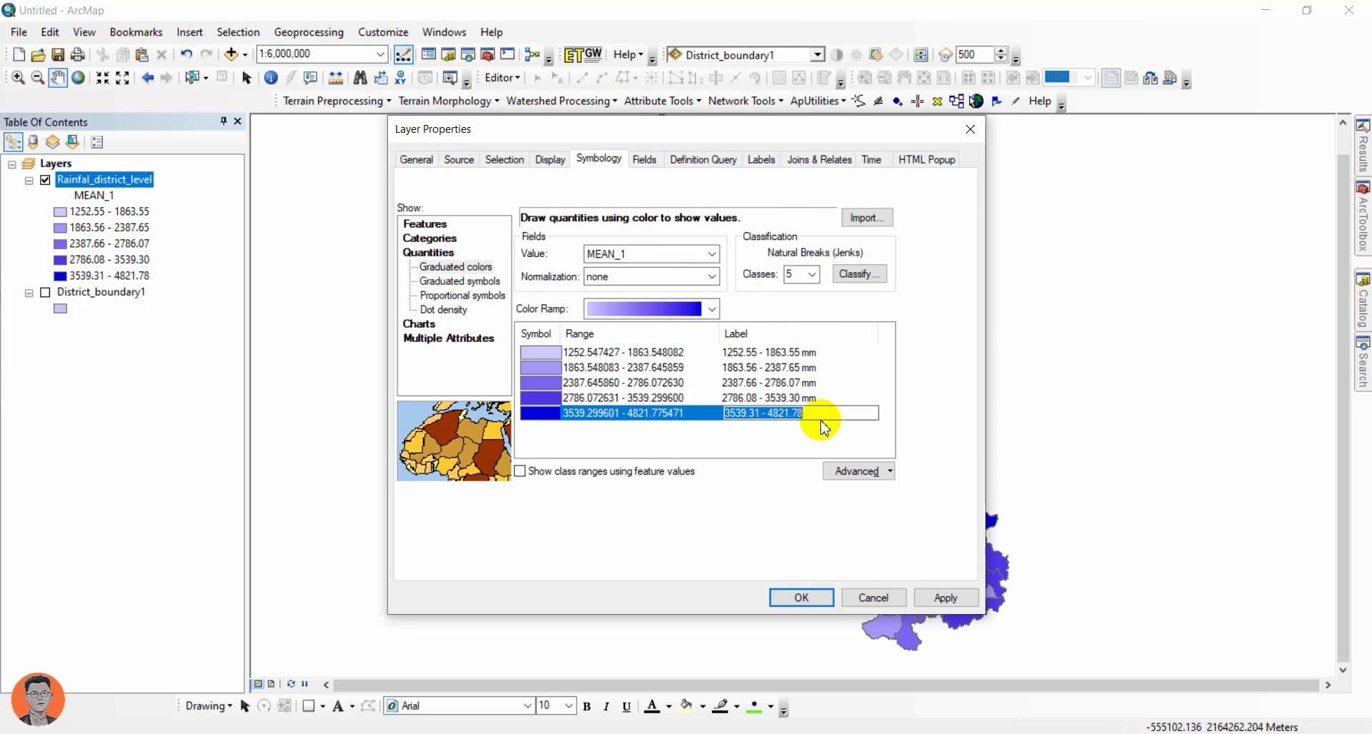
text(mm)
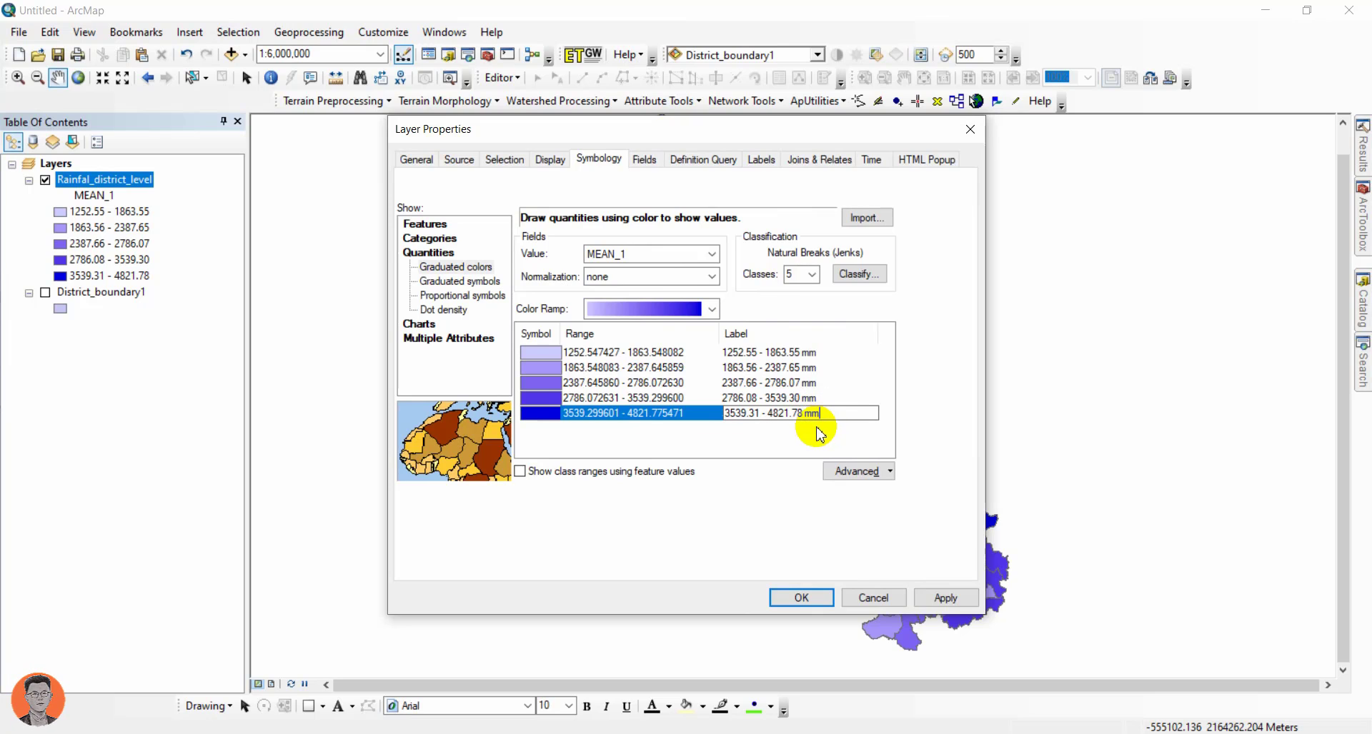
key(Return)
Change the color ramp to the red-yellow-cyan-blue gradient and apply the updated symbology to the layer.
click(700, 310)
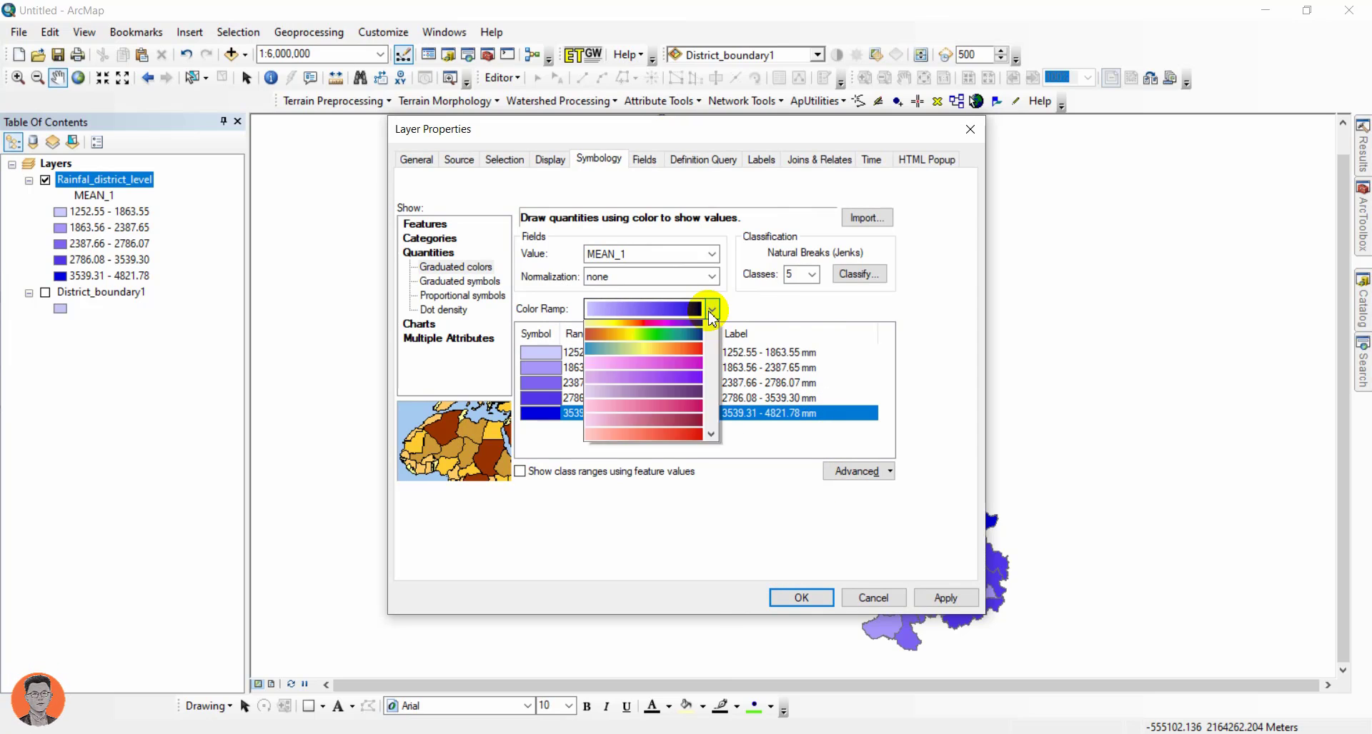
scroll(667, 462, down, 2)
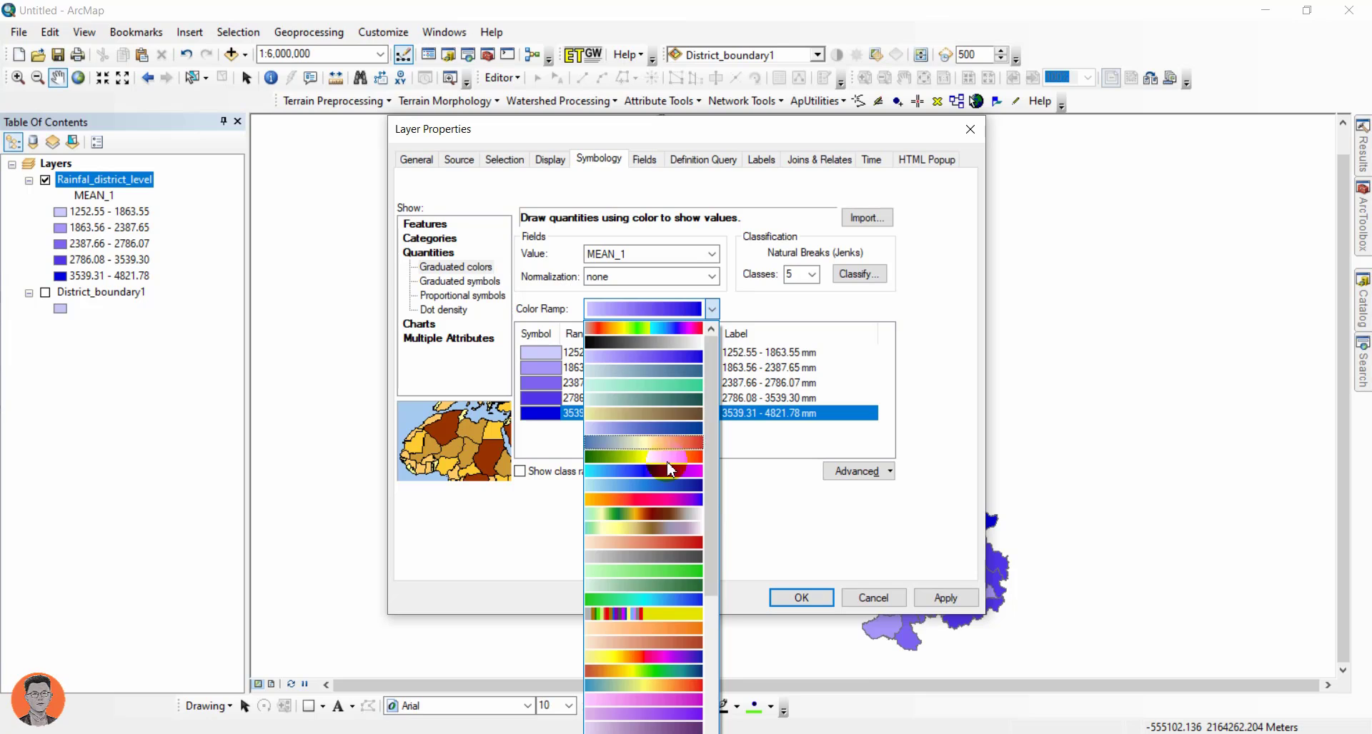
scroll(664, 495, down, 3)
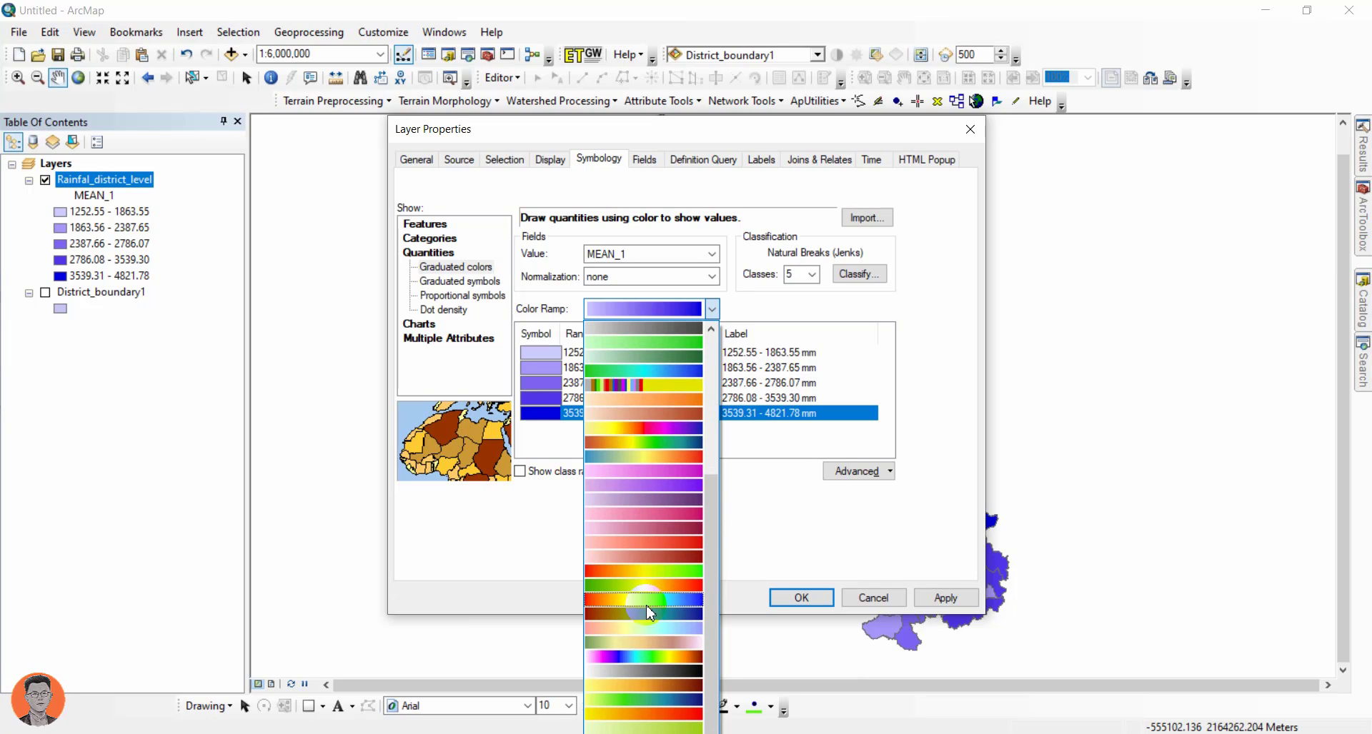
click(652, 605)
click(929, 599)
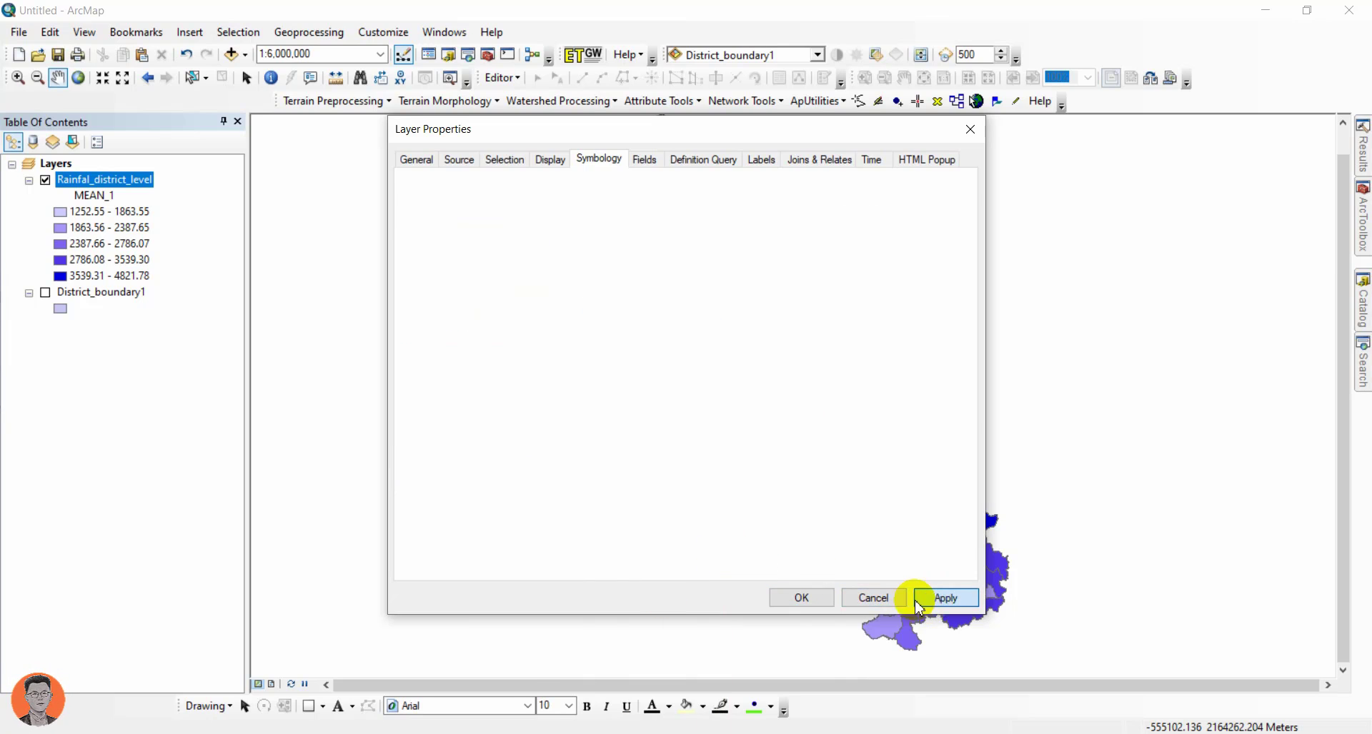
click(806, 599)
Reverse the sort order of the MEAN_1 class ranges in the Rainfal_district_level symbology and apply it.
scroll(787, 380, up, 3)
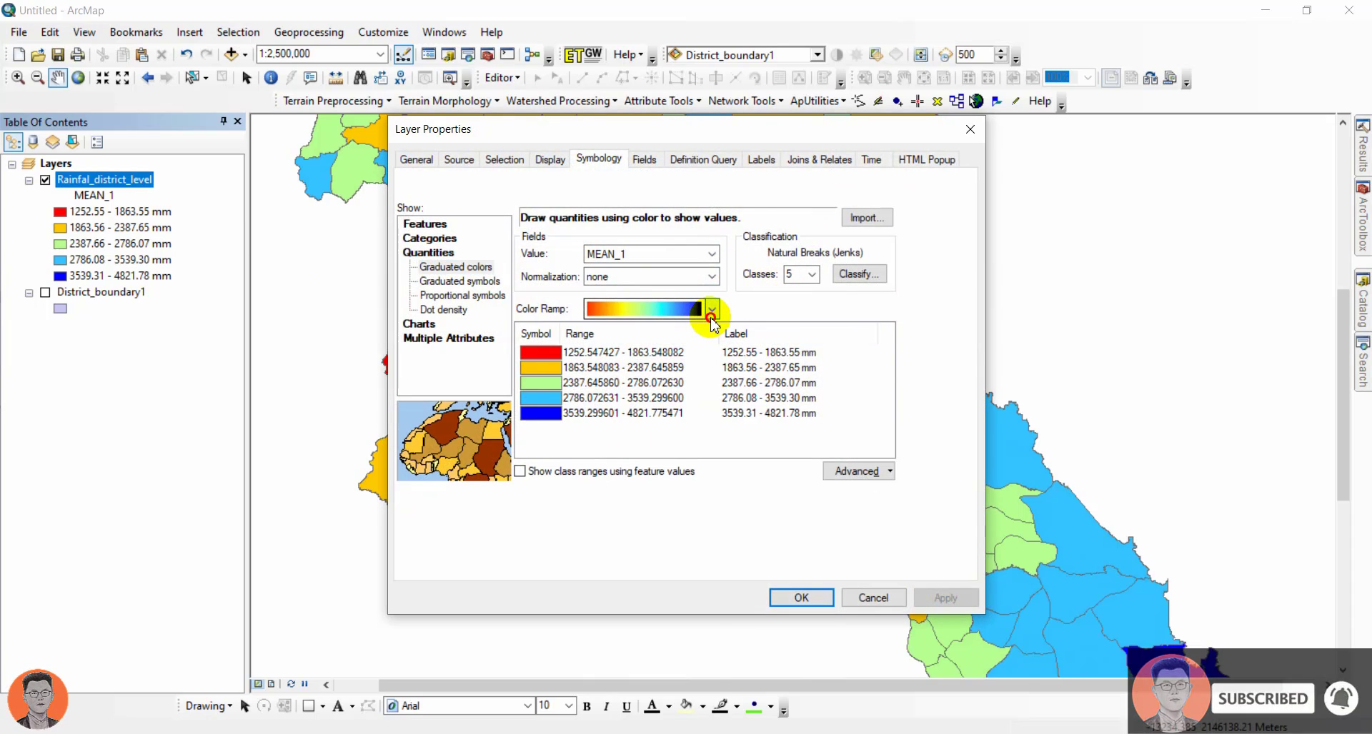
click(711, 315)
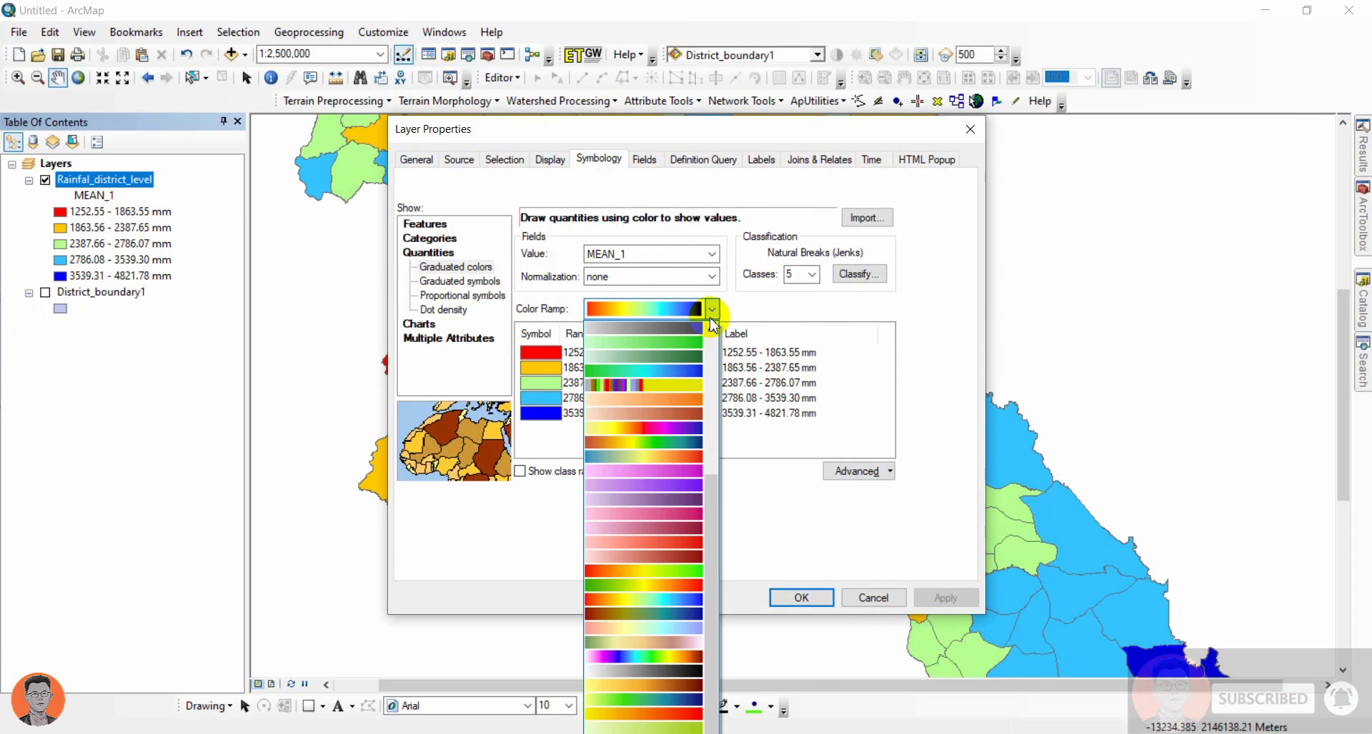
click(710, 320)
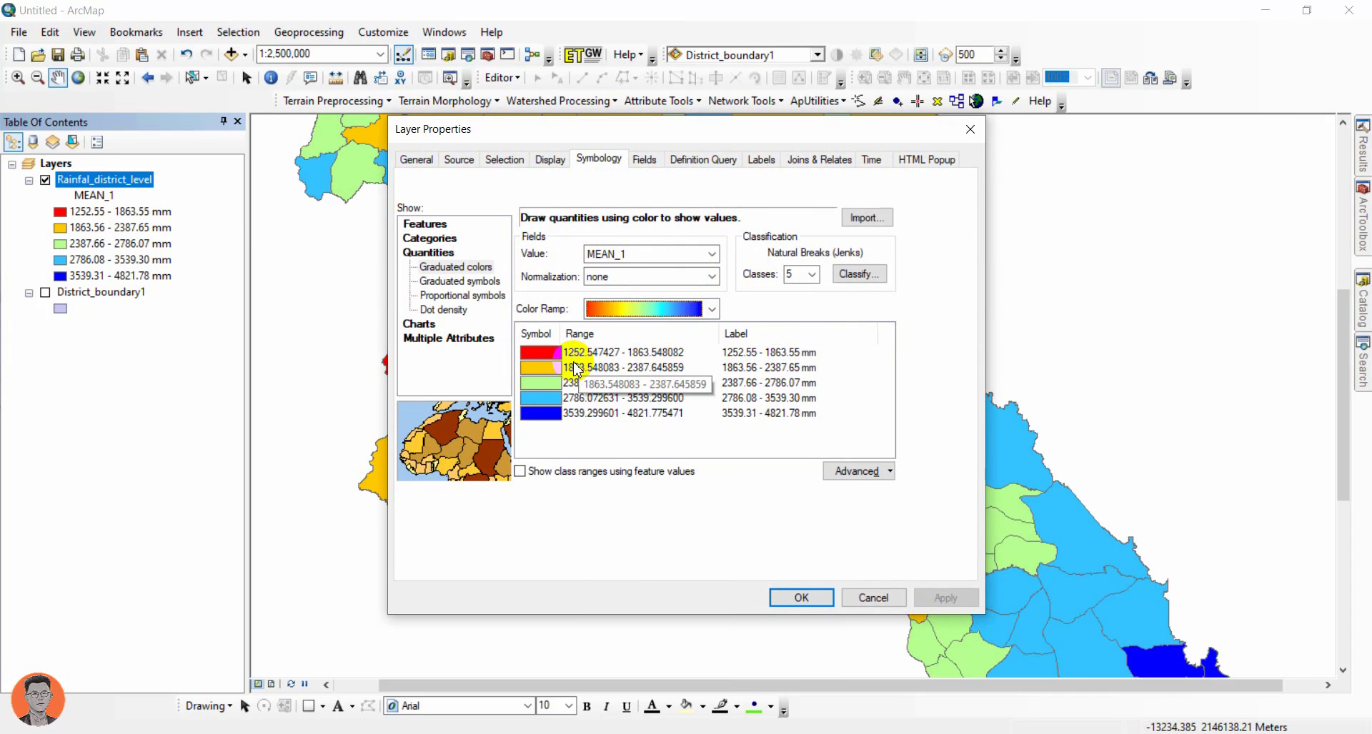
click(617, 338)
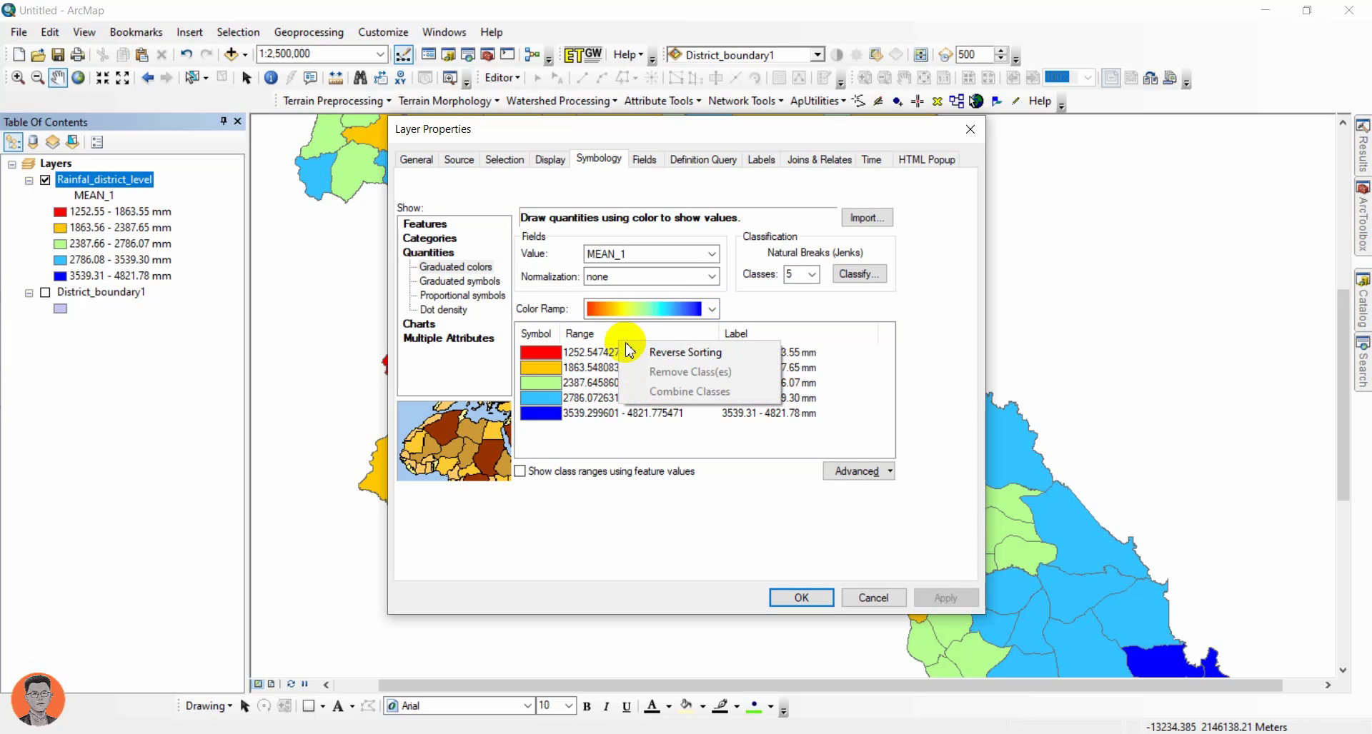
click(629, 352)
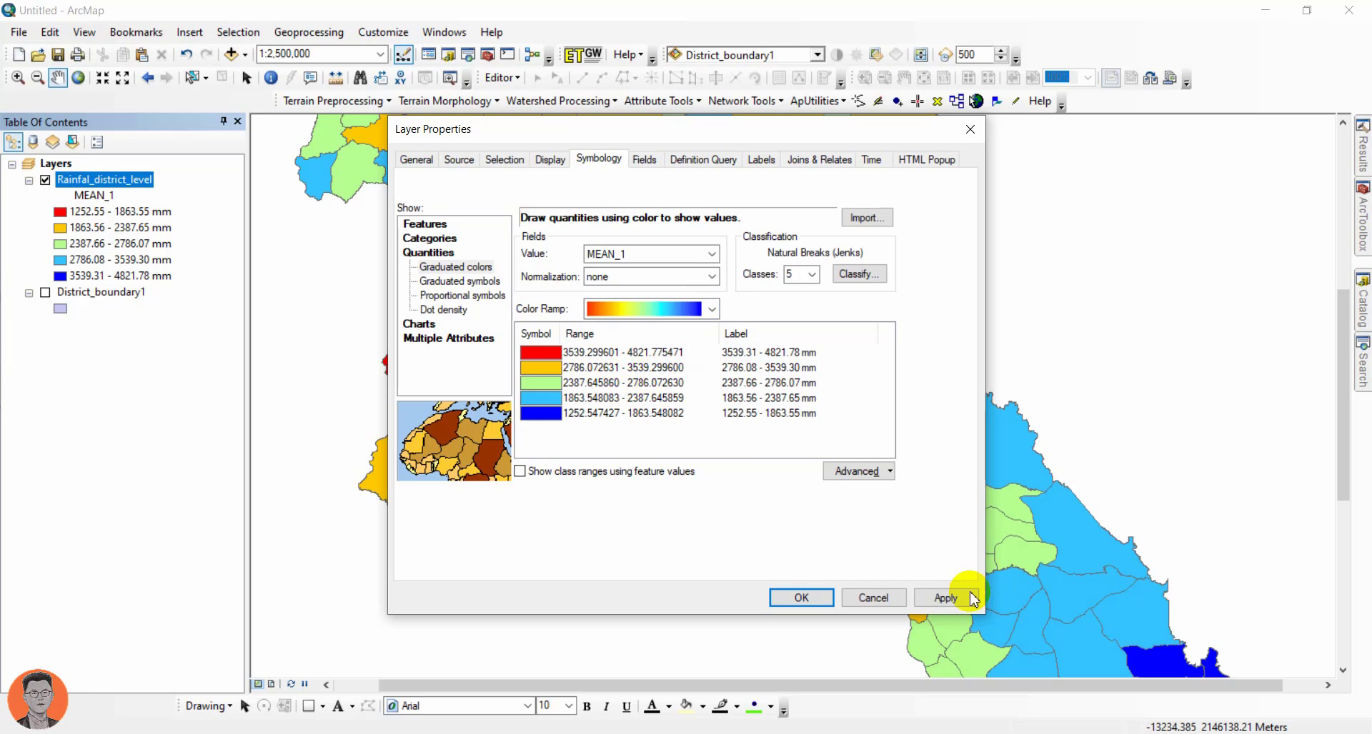
click(933, 598)
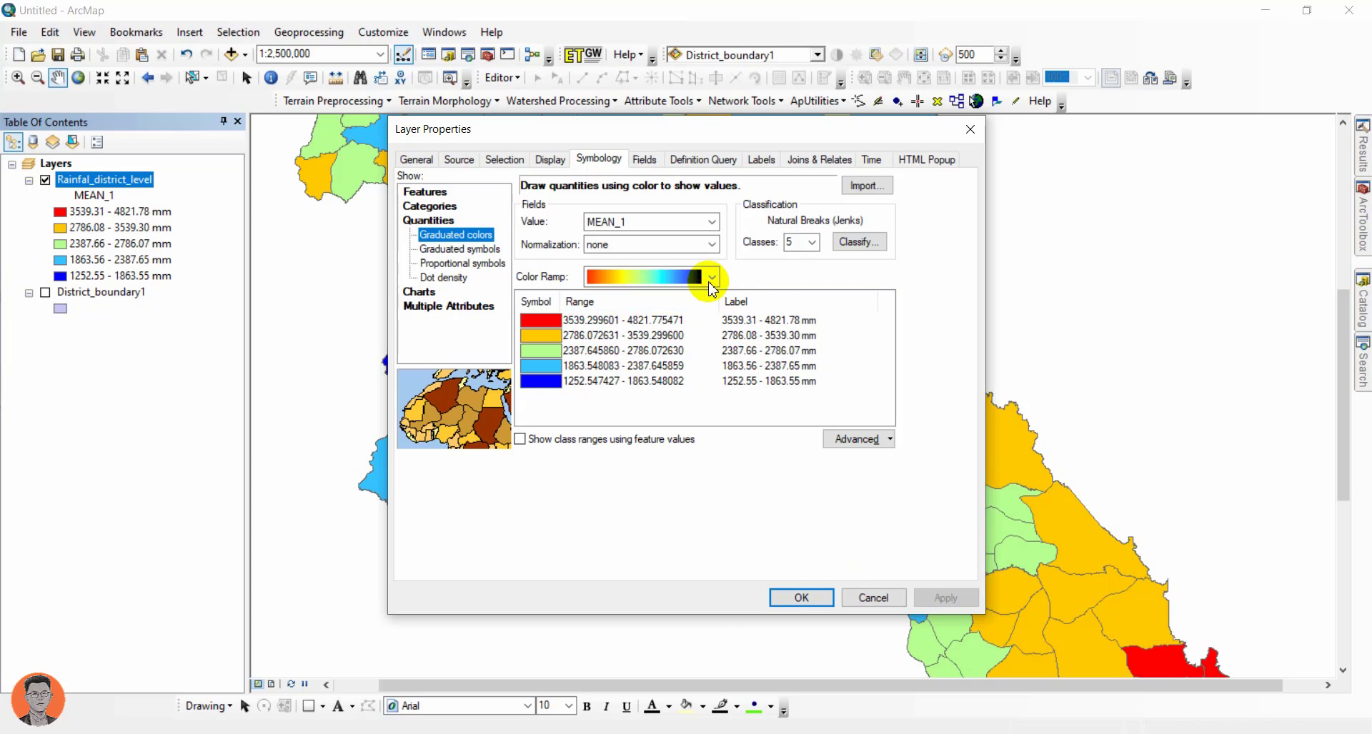
Change the color ramp to the light-to-dark blue gradient and apply it to the rainfall layer.
click(712, 276)
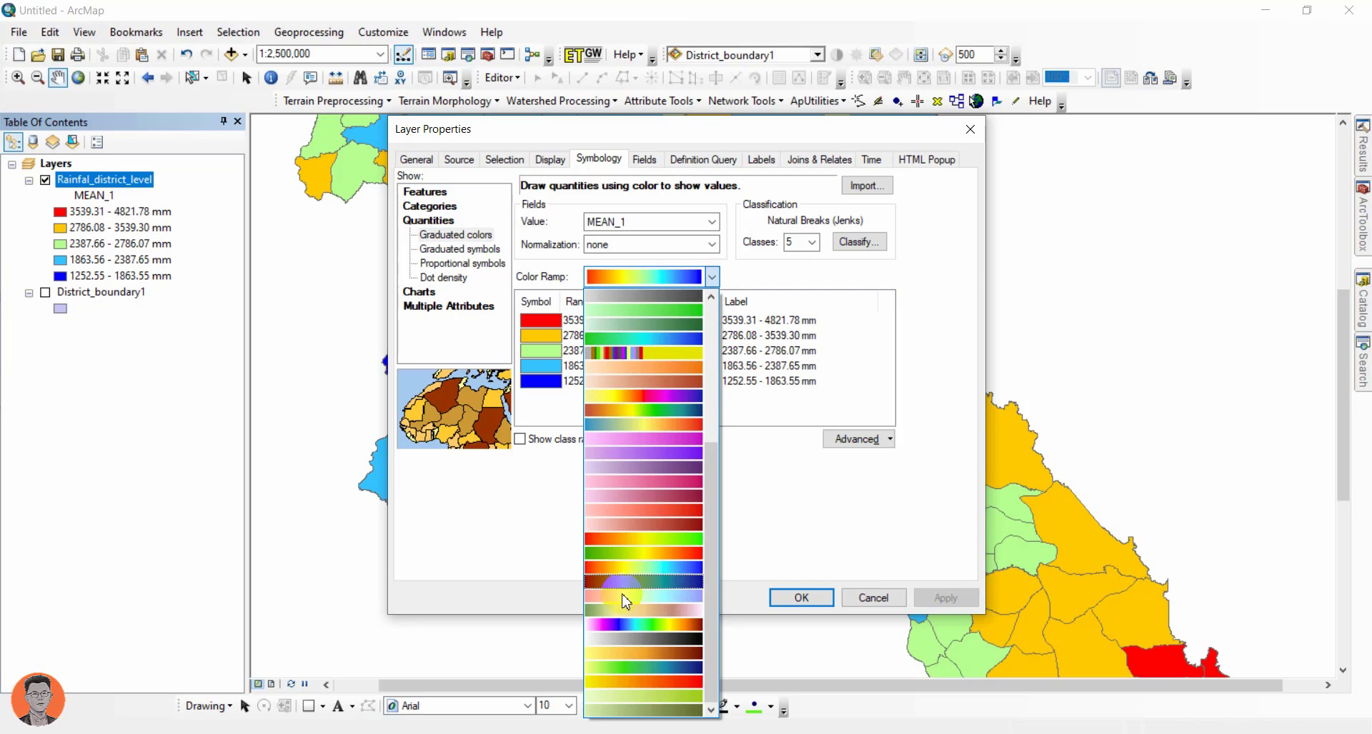
scroll(629, 558, up, 5)
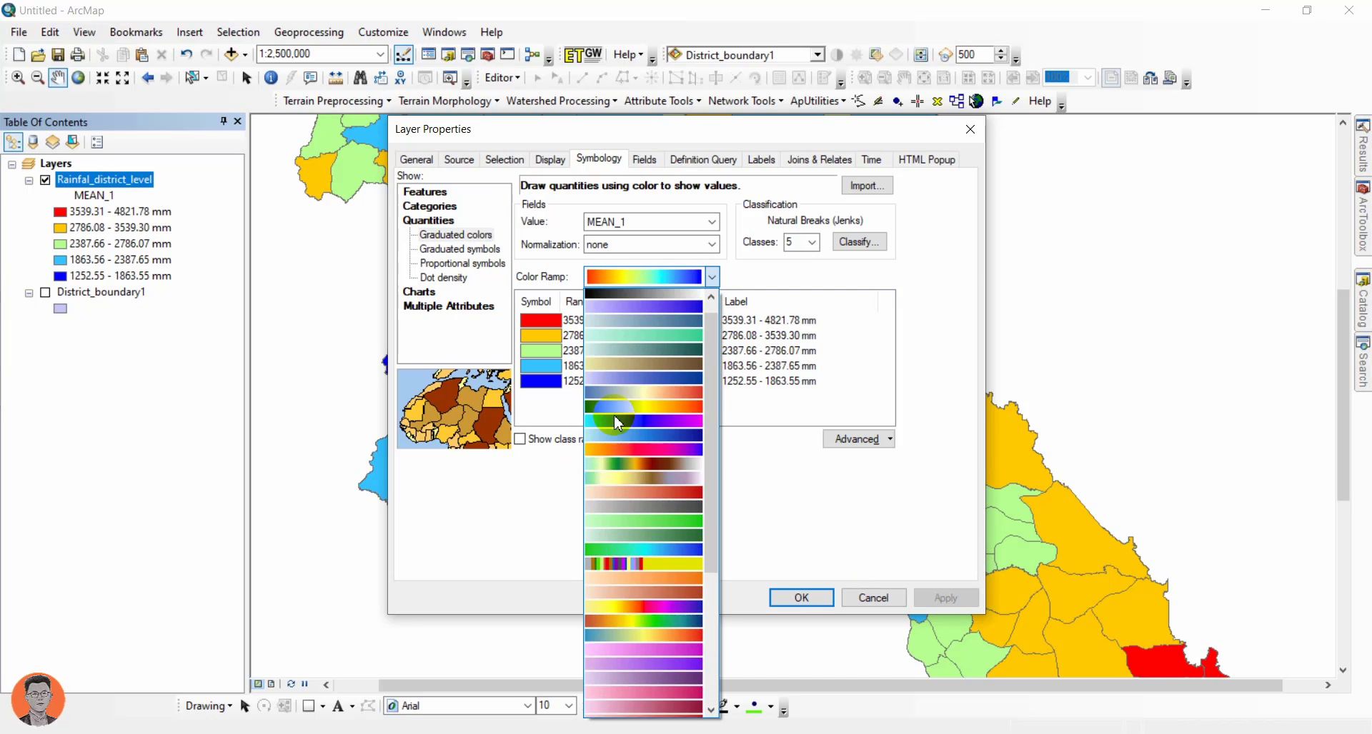
click(624, 398)
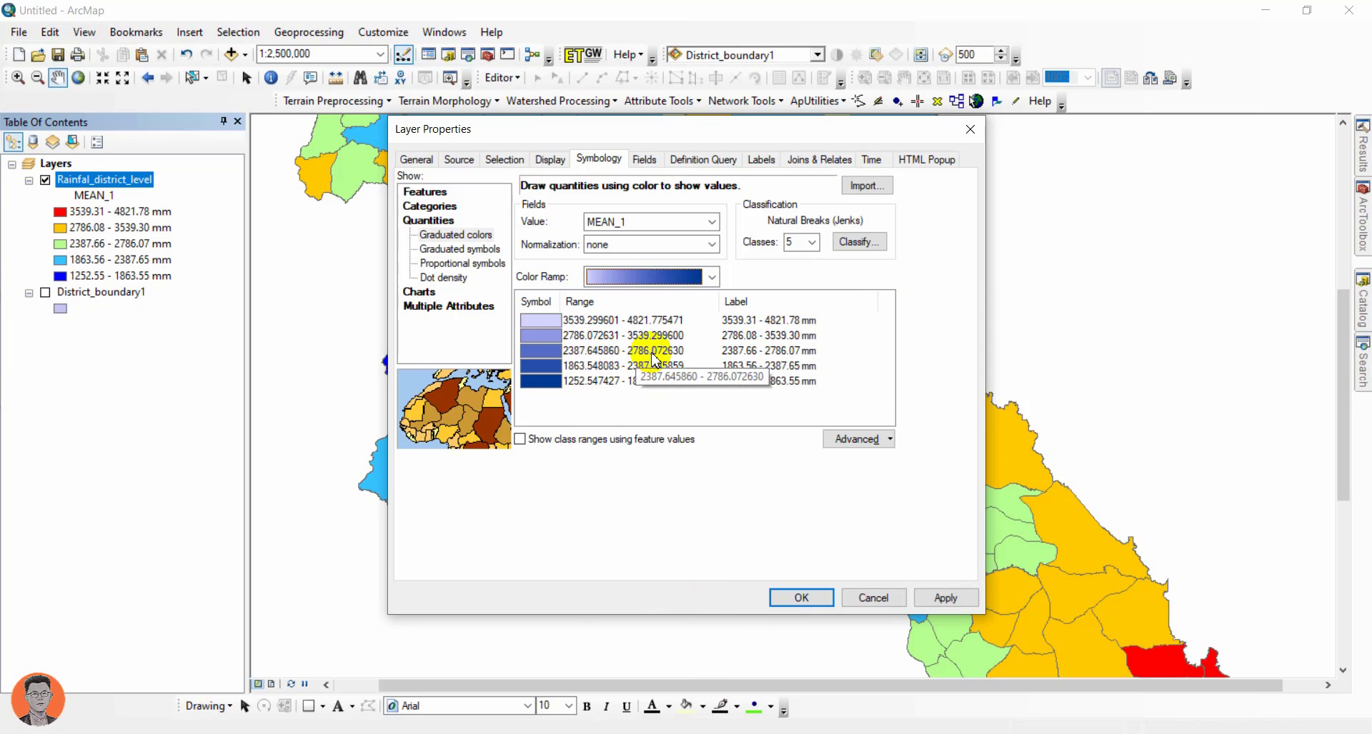
click(945, 597)
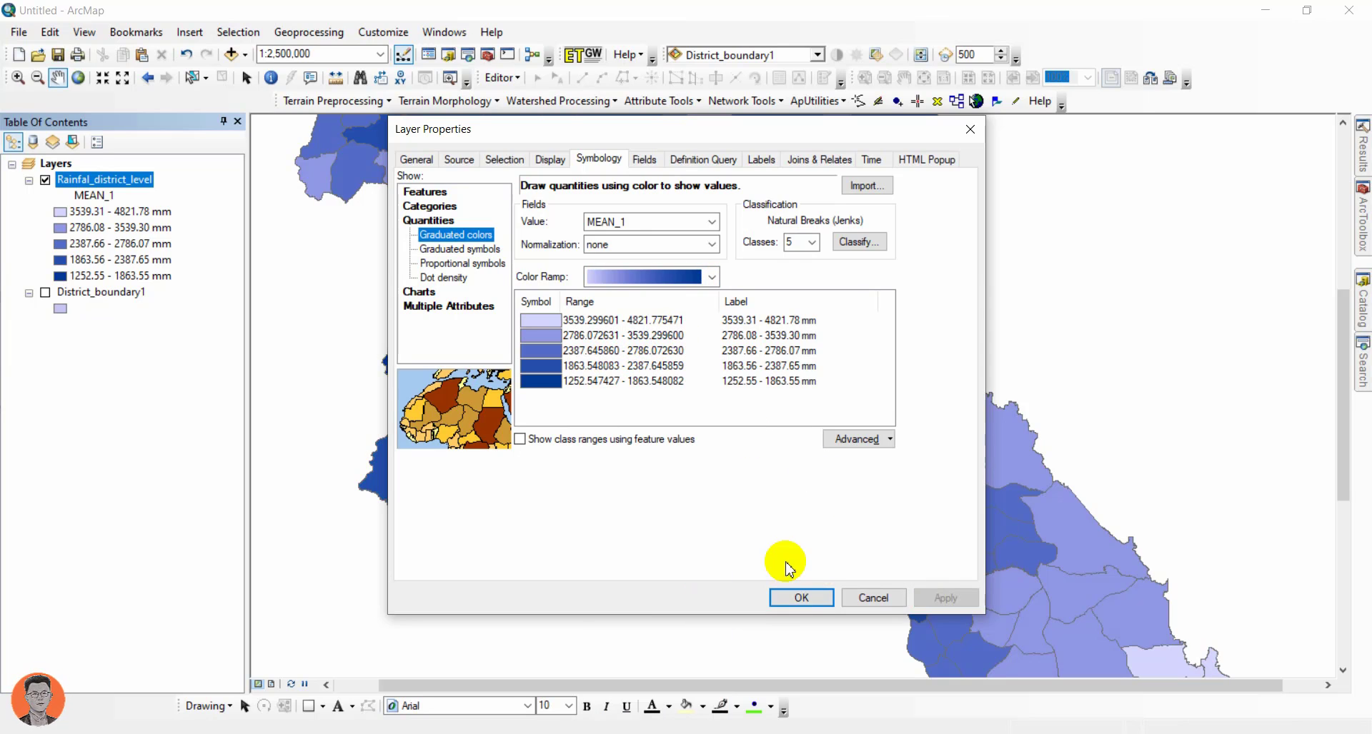
click(815, 599)
Reverse the MEAN_1 class sorting so the ranges run from lowest to highest, and accept the layer properties.
scroll(625, 400, down, 3)
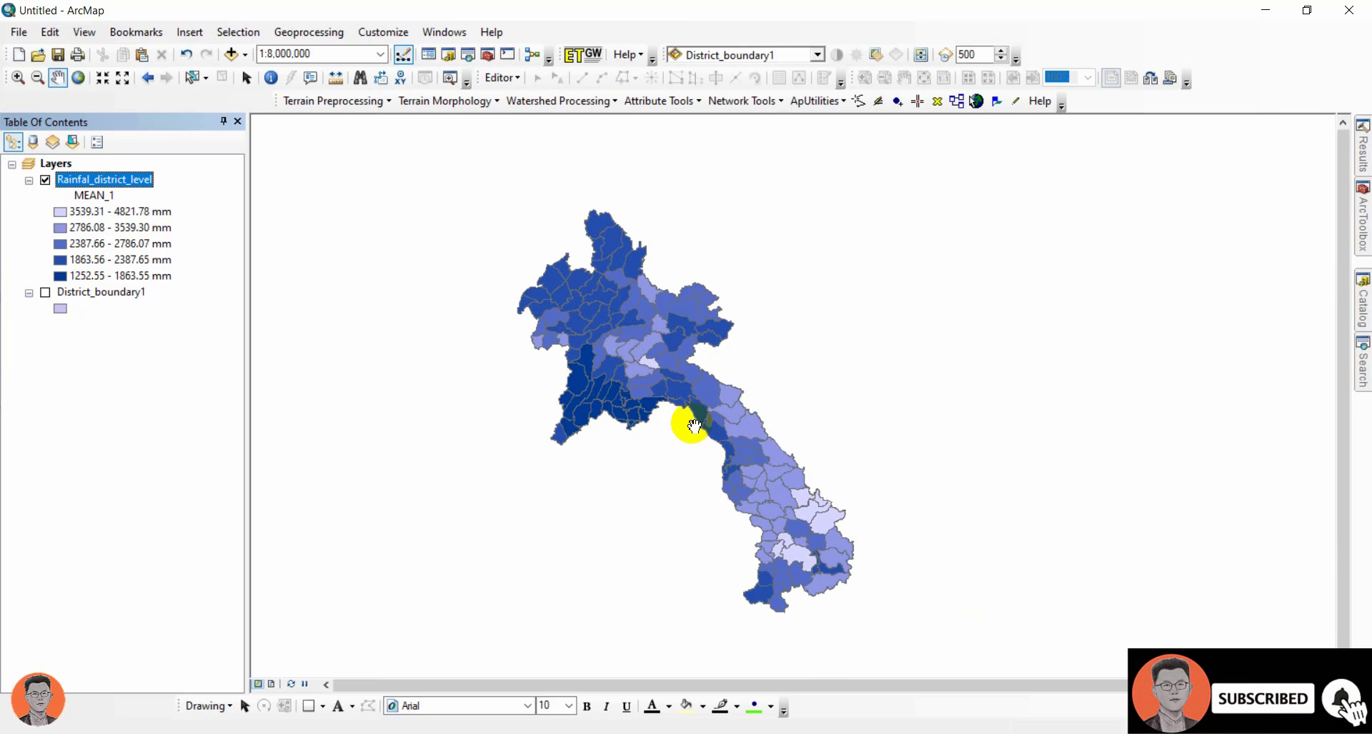
scroll(696, 421, up, 3)
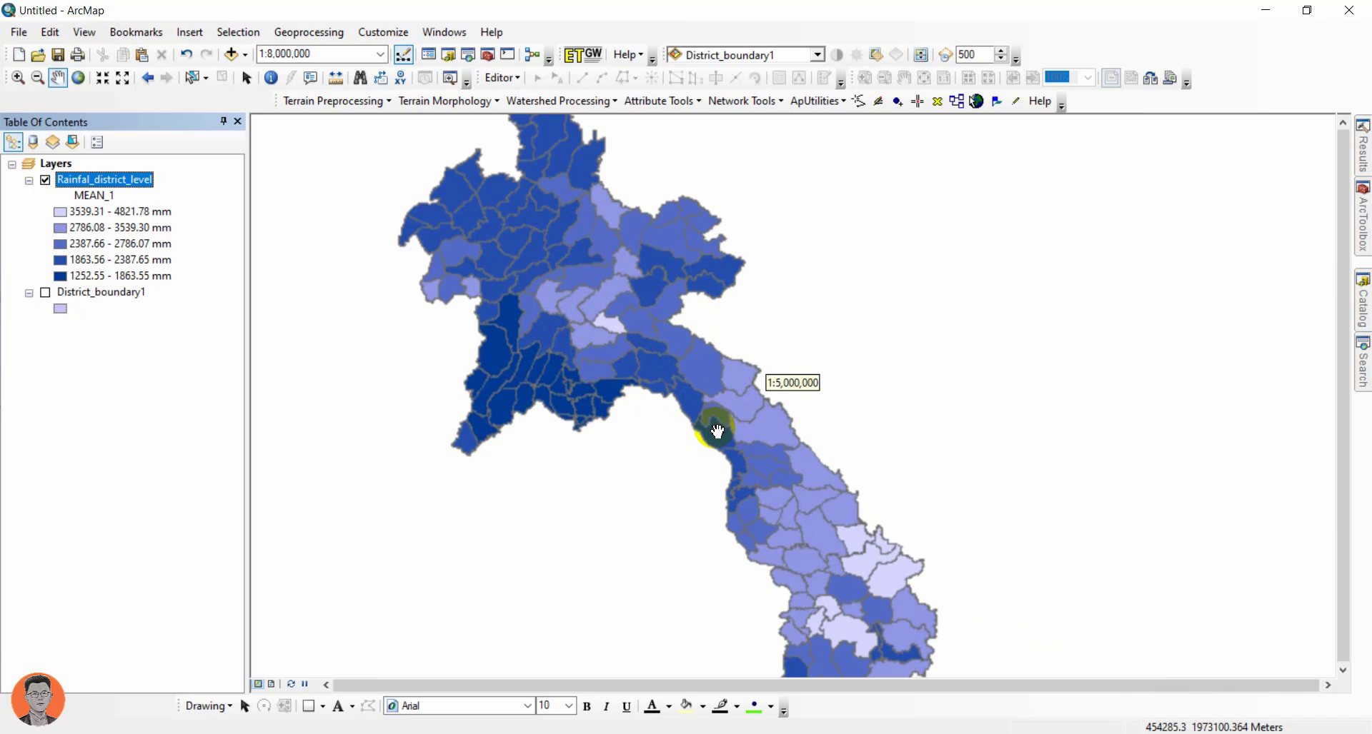
scroll(697, 422, down, 1)
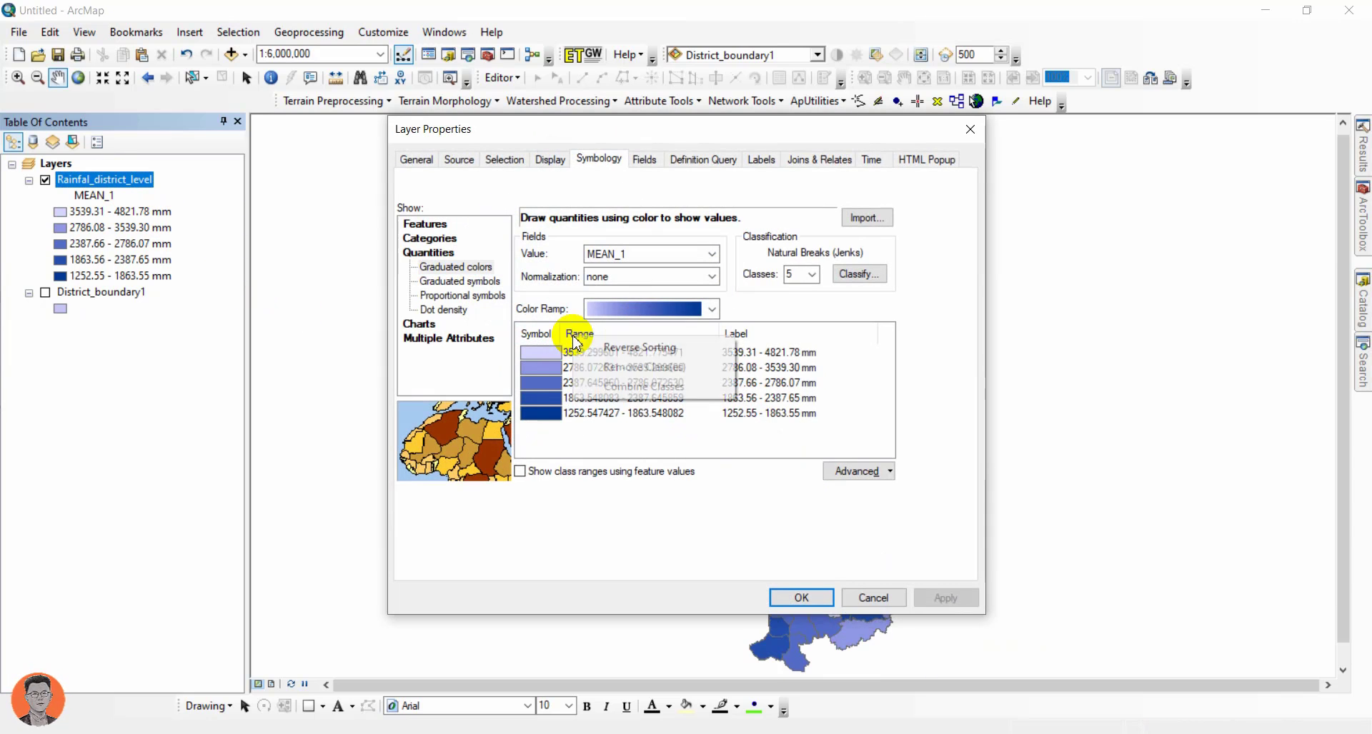
click(801, 598)
Examine how the blue rainfall classes are distributed across the southern, central and northern districts on the map.
scroll(626, 368, up, 1)
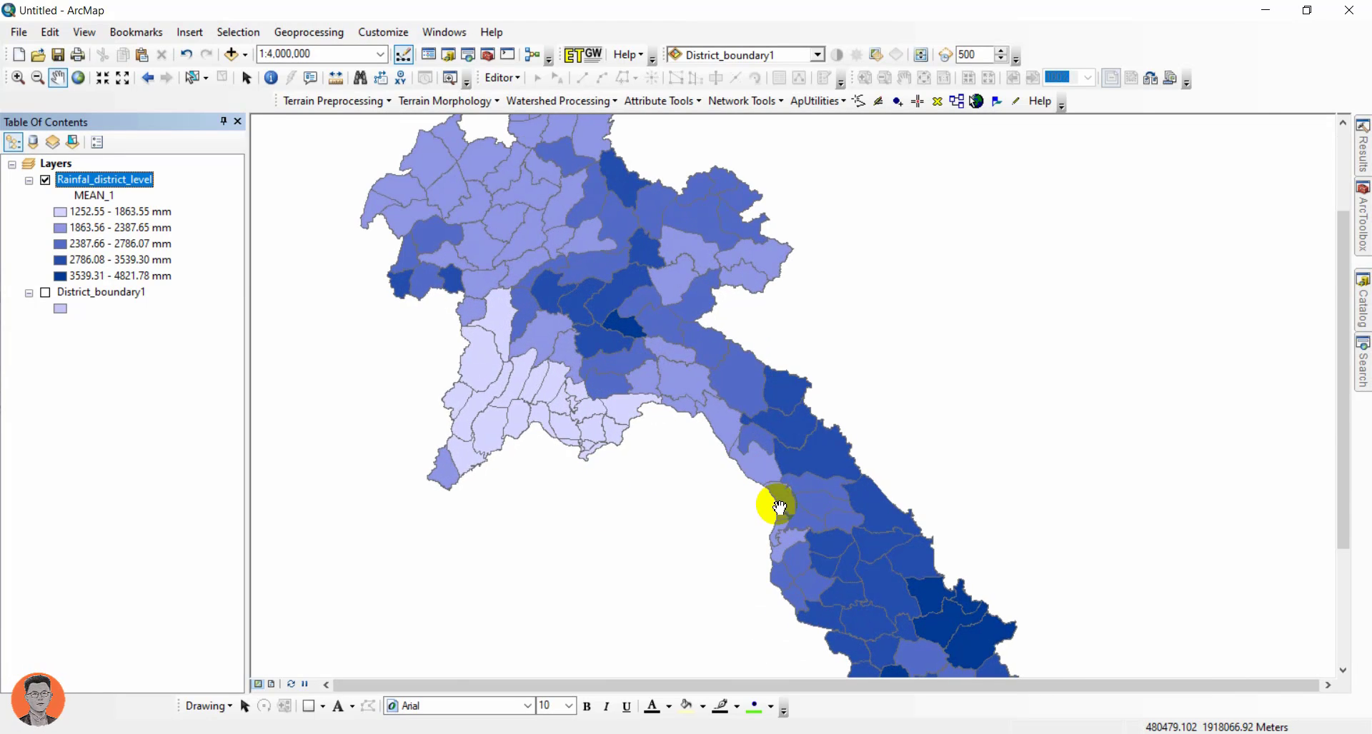
scroll(864, 597, down, 1)
drag(884, 613, 714, 401)
scroll(716, 398, up, 5)
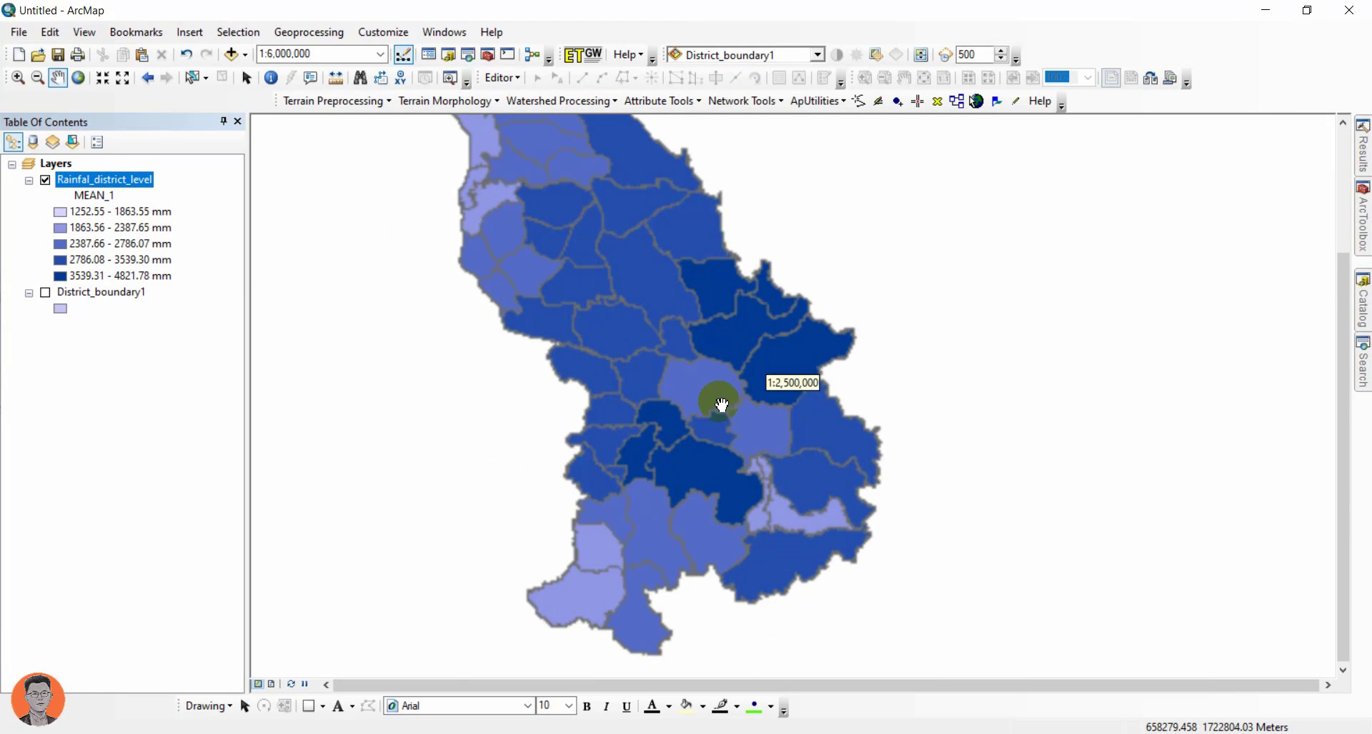
scroll(733, 466, down, 2)
drag(621, 355, 850, 527)
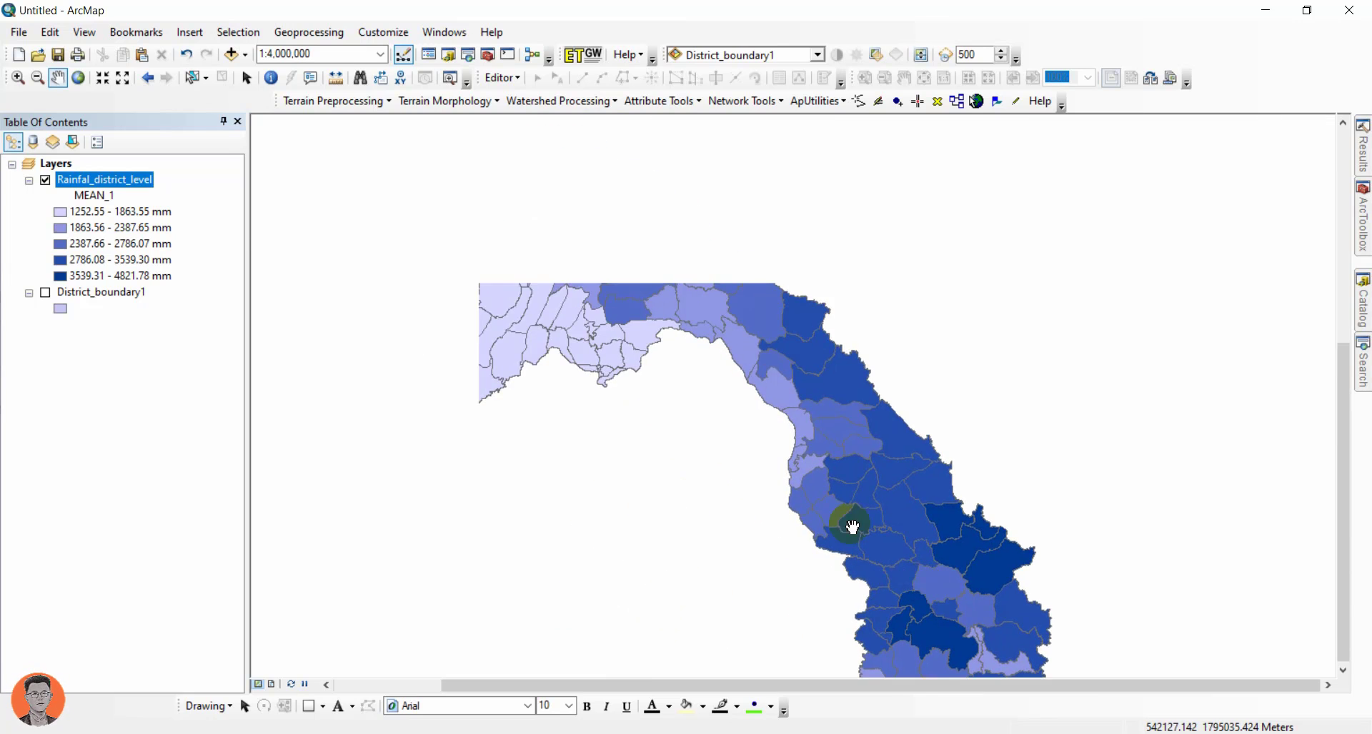
drag(684, 371, 755, 421)
drag(690, 348, 469, 266)
scroll(628, 315, down, 3)
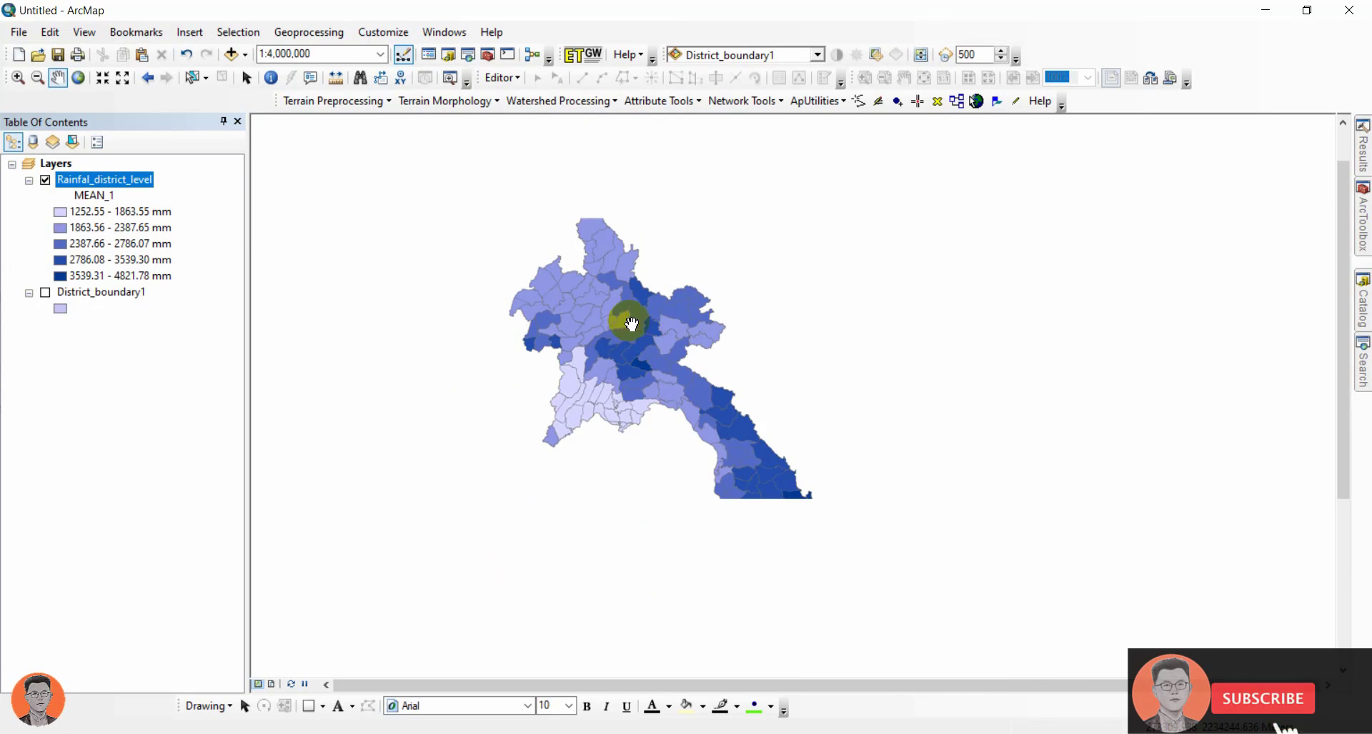
drag(706, 454, 669, 423)
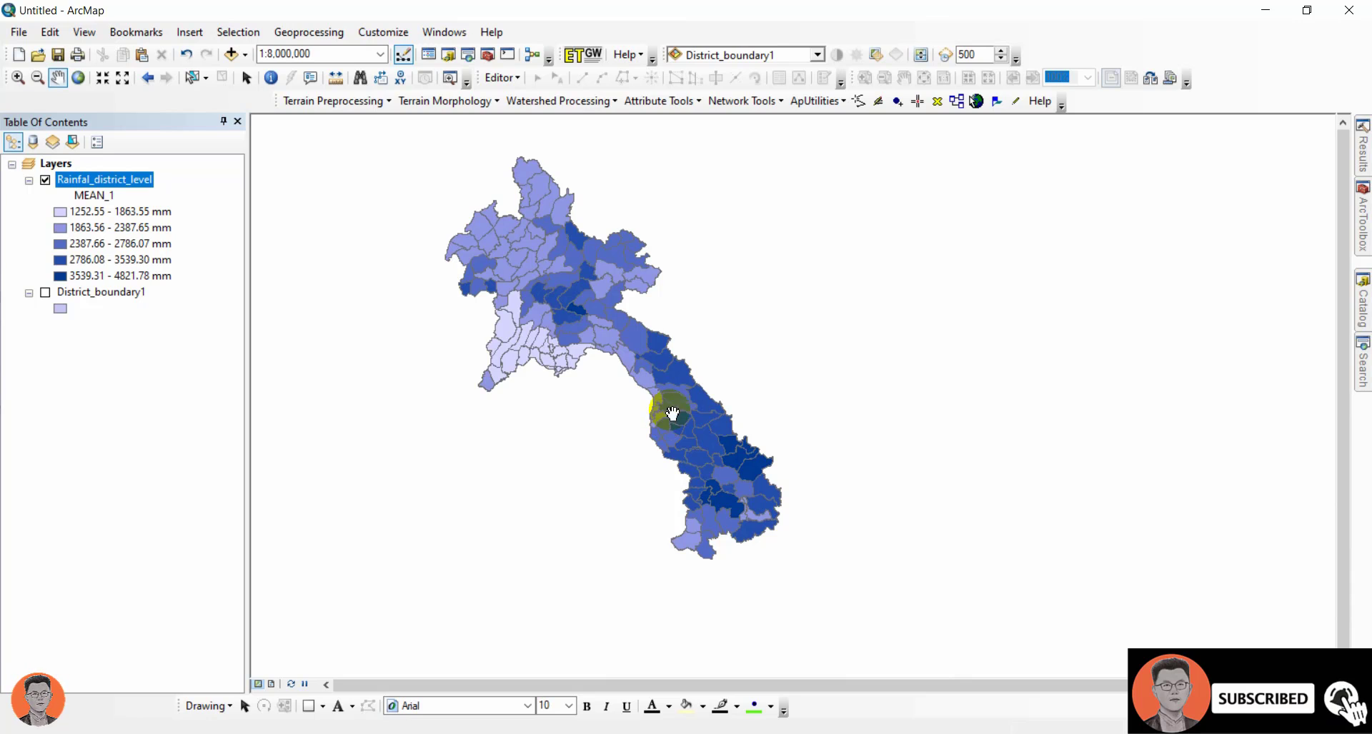
scroll(671, 413, up, 1)
drag(545, 343, 646, 428)
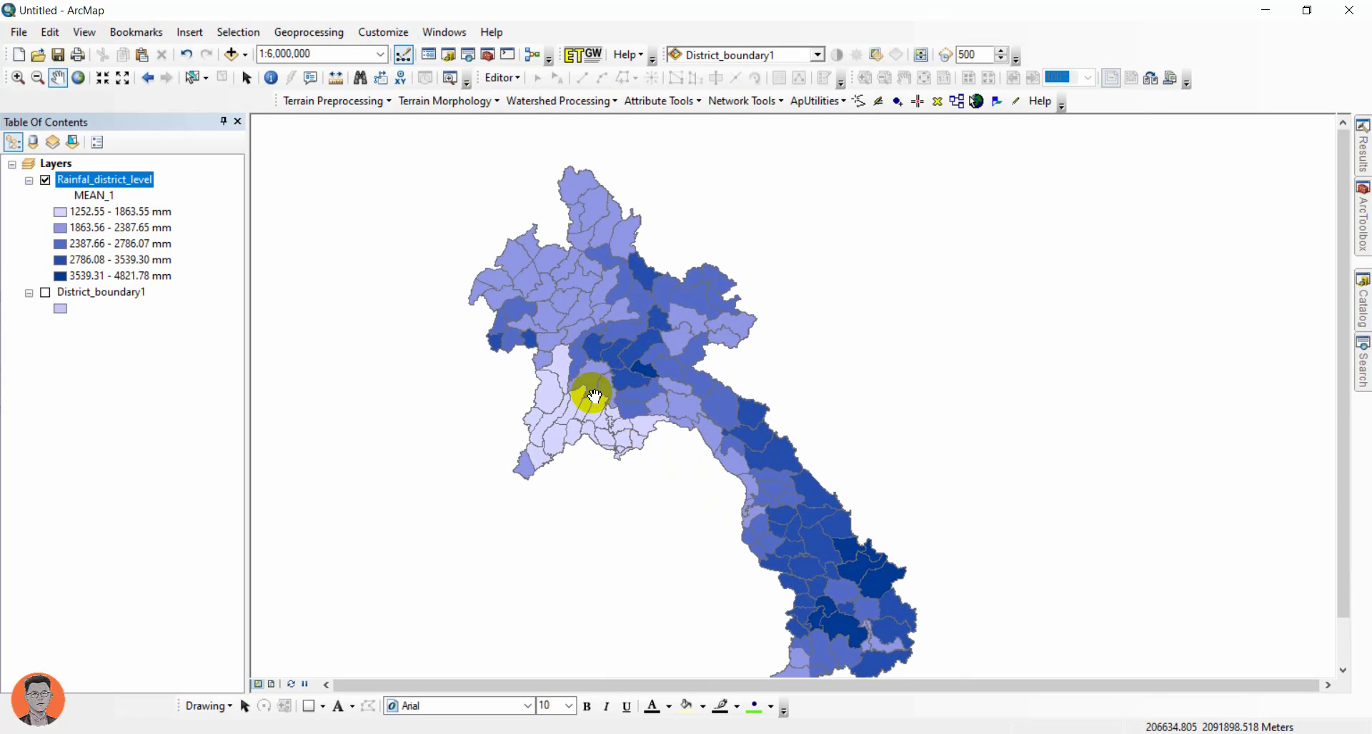
Switch to layout view and enlarge the data frame at its upper-left and lower-right corners to nearly fill the page.
click(273, 684)
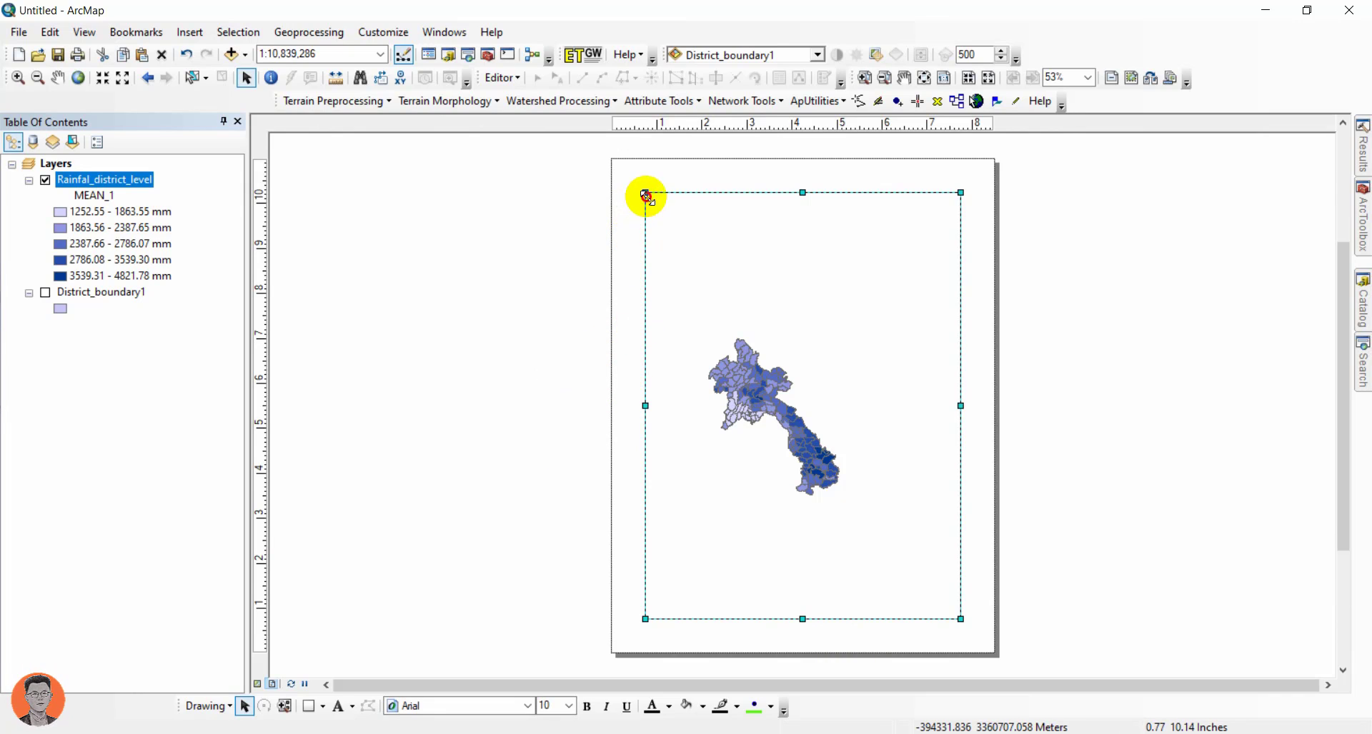
drag(645, 194, 621, 172)
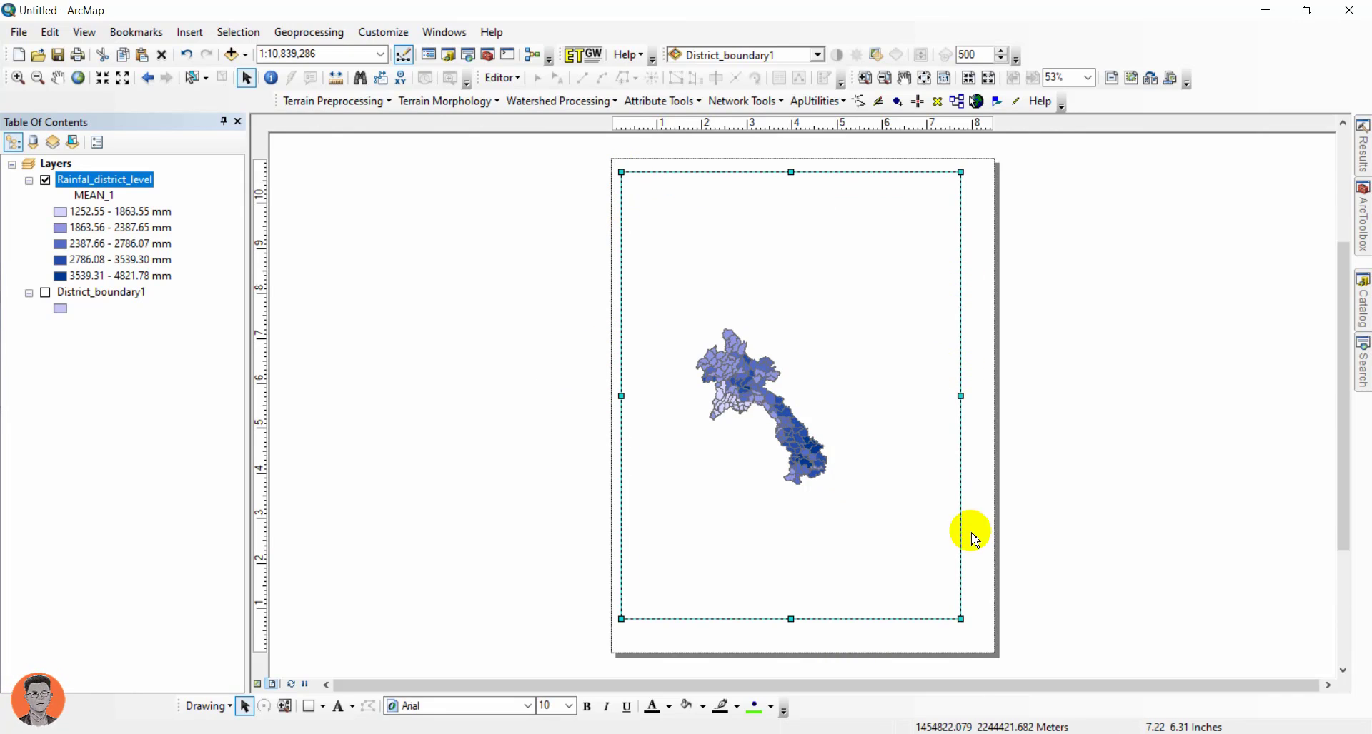
drag(980, 636, 988, 645)
Zoom the data frame to the extent of Rainfal_district_level and extend the frame's top edge slightly toward the page edge.
right_click(98, 179)
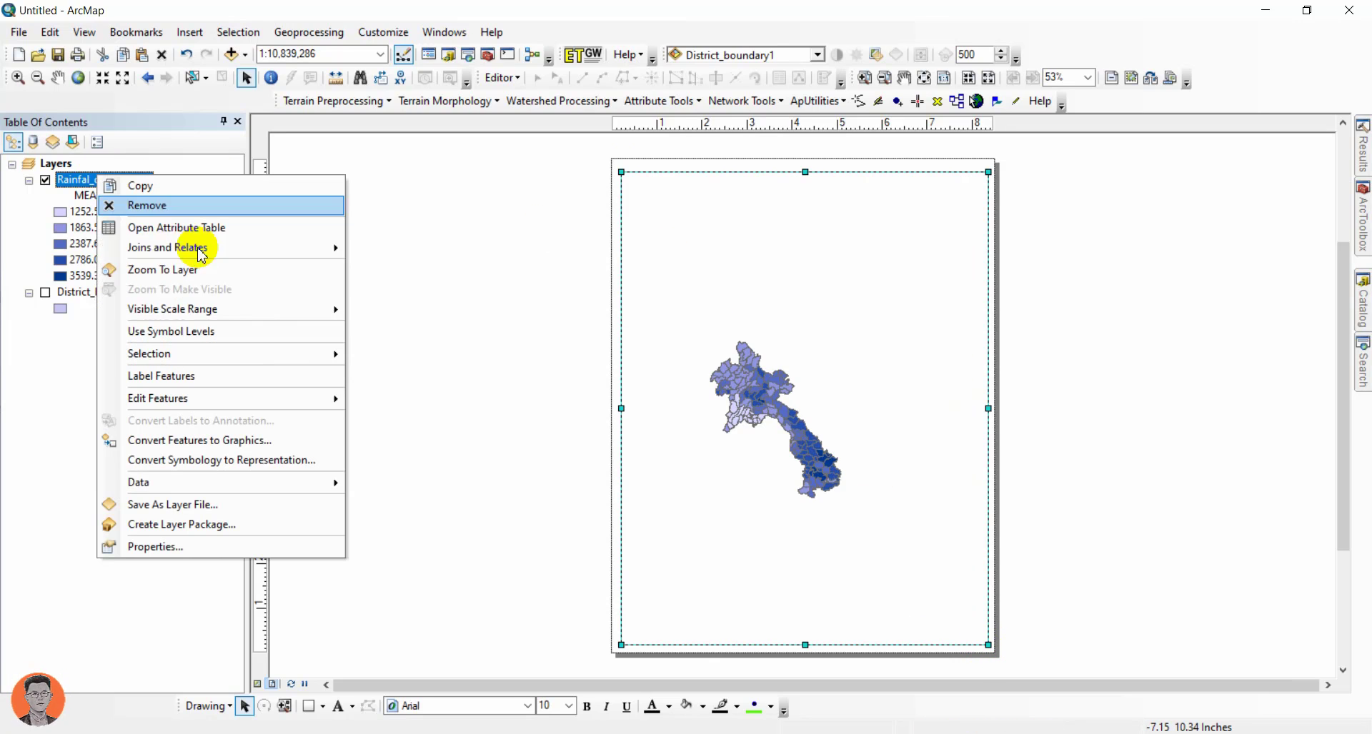
click(255, 271)
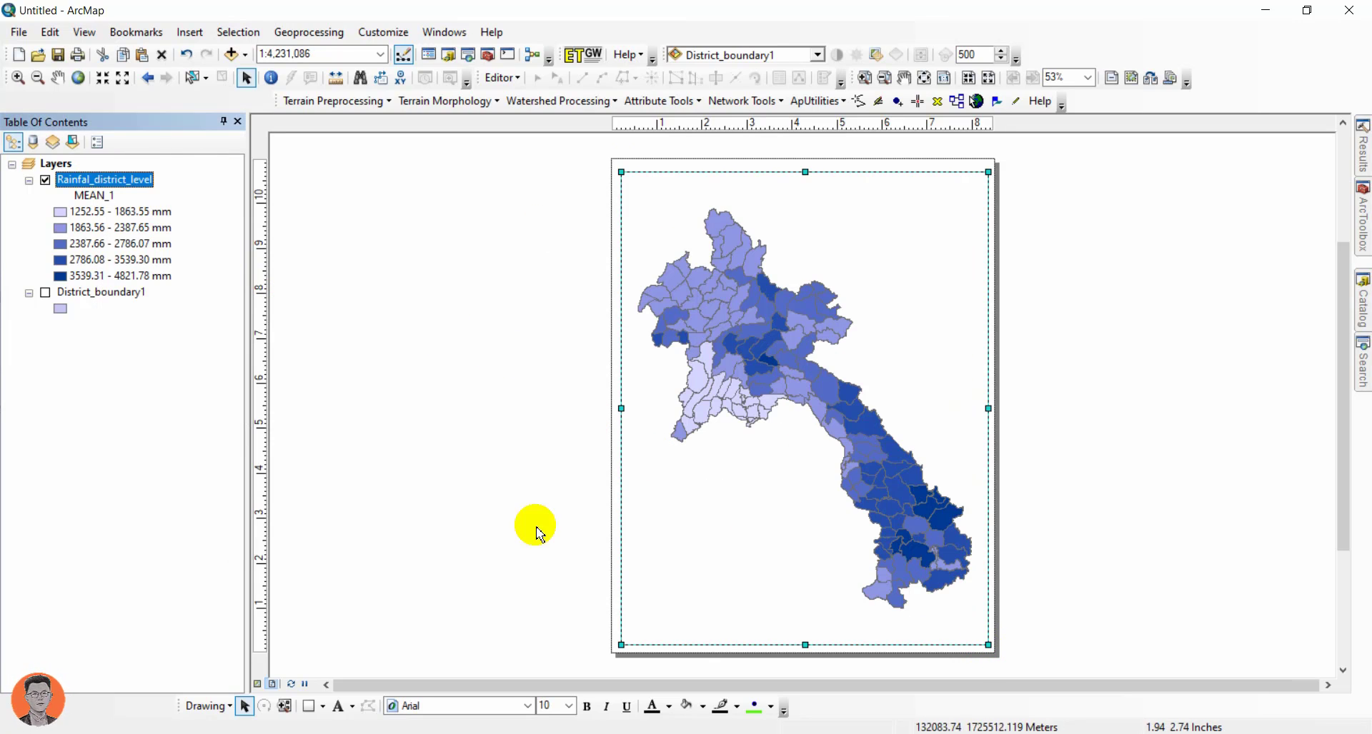
click(677, 208)
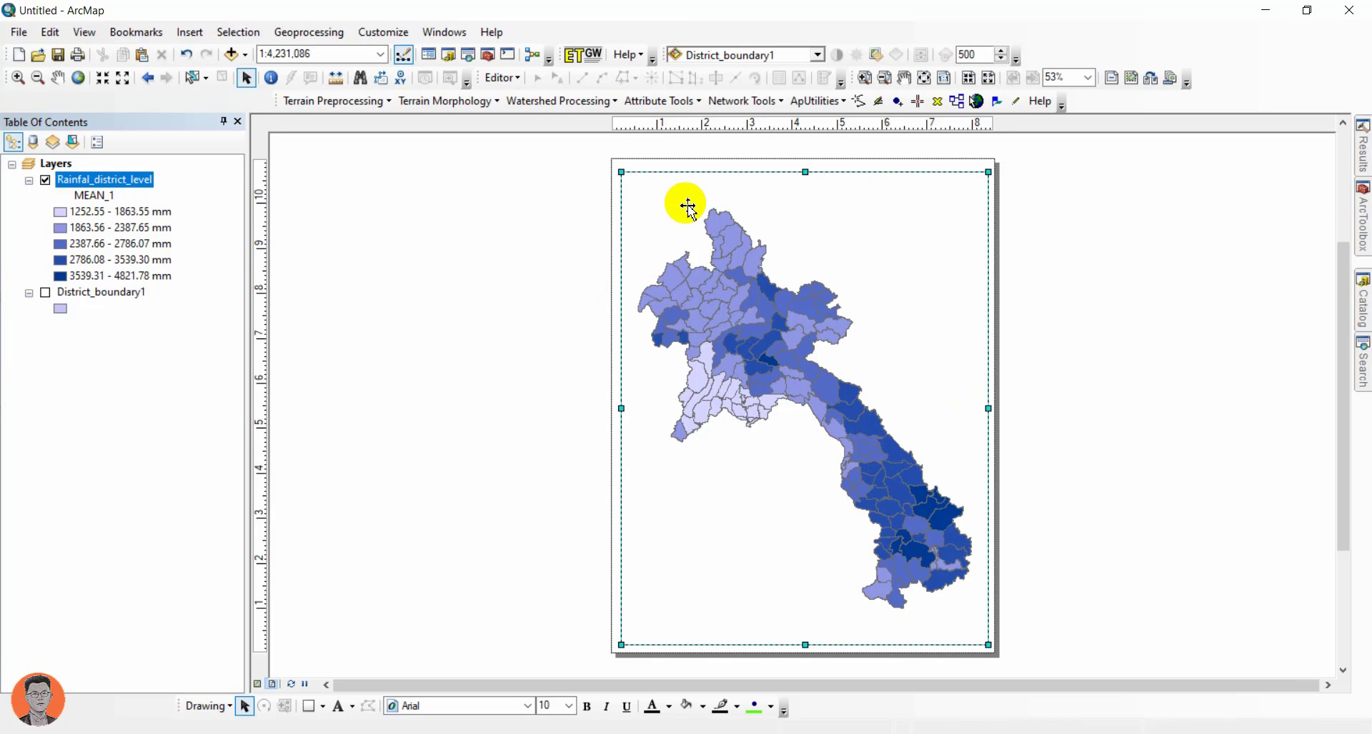
drag(808, 176, 803, 167)
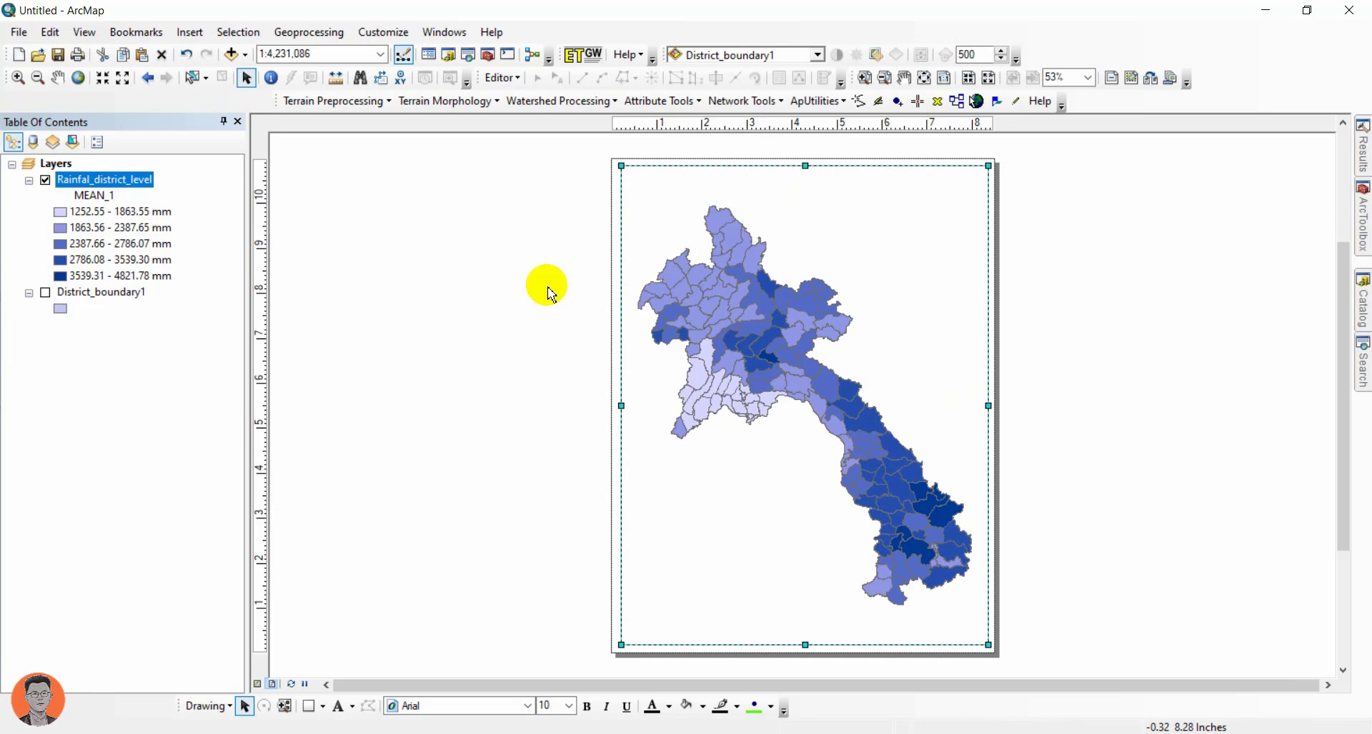
click(488, 320)
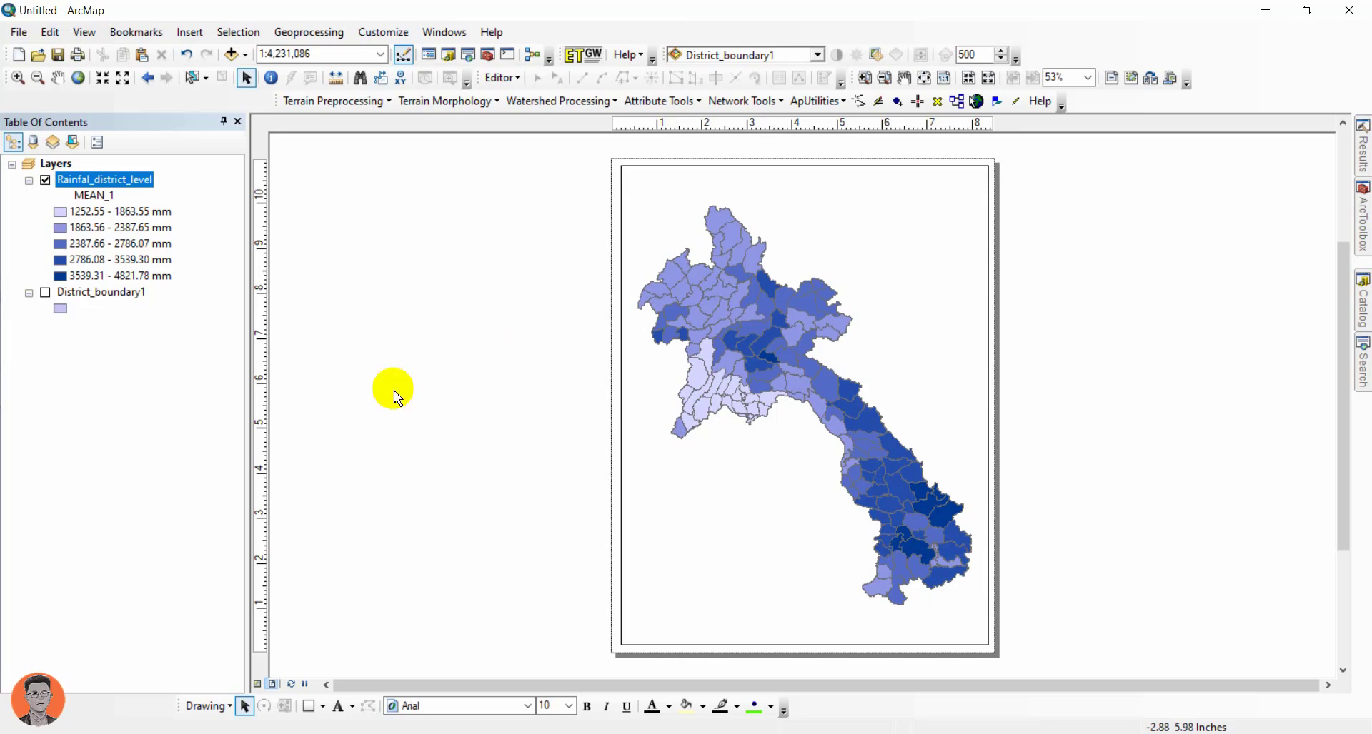
Lower the top edge of the data frame to leave blank space above the map.
drag(533, 368, 449, 380)
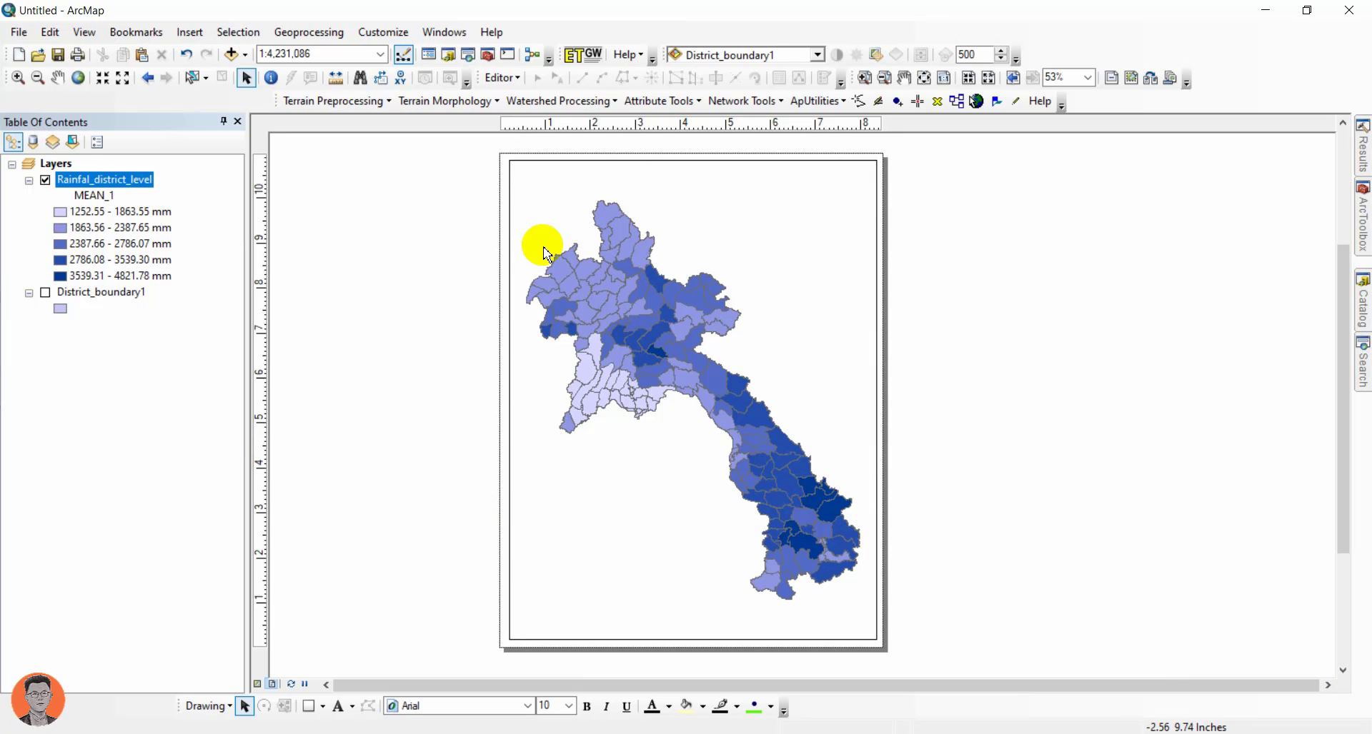
click(704, 165)
drag(694, 160, 697, 190)
click(384, 280)
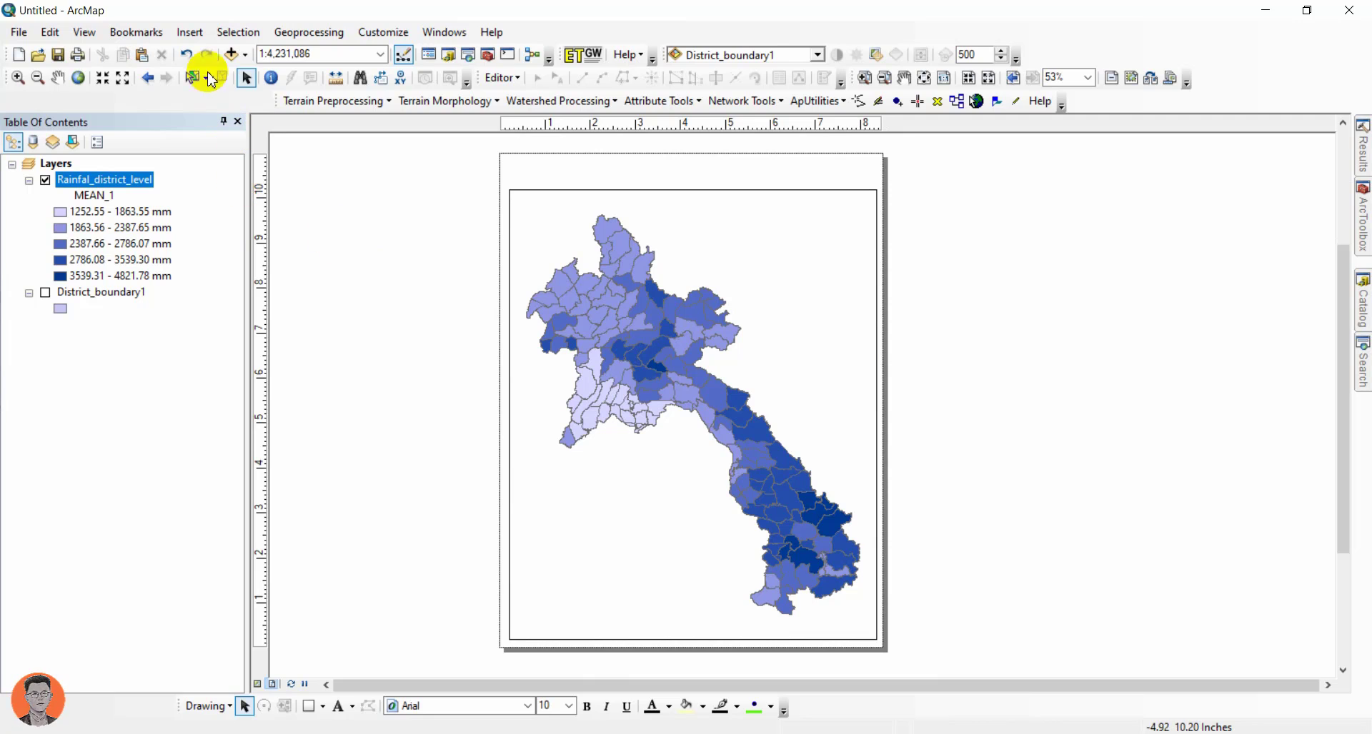
Insert a title element without any text into the page layout.
click(187, 32)
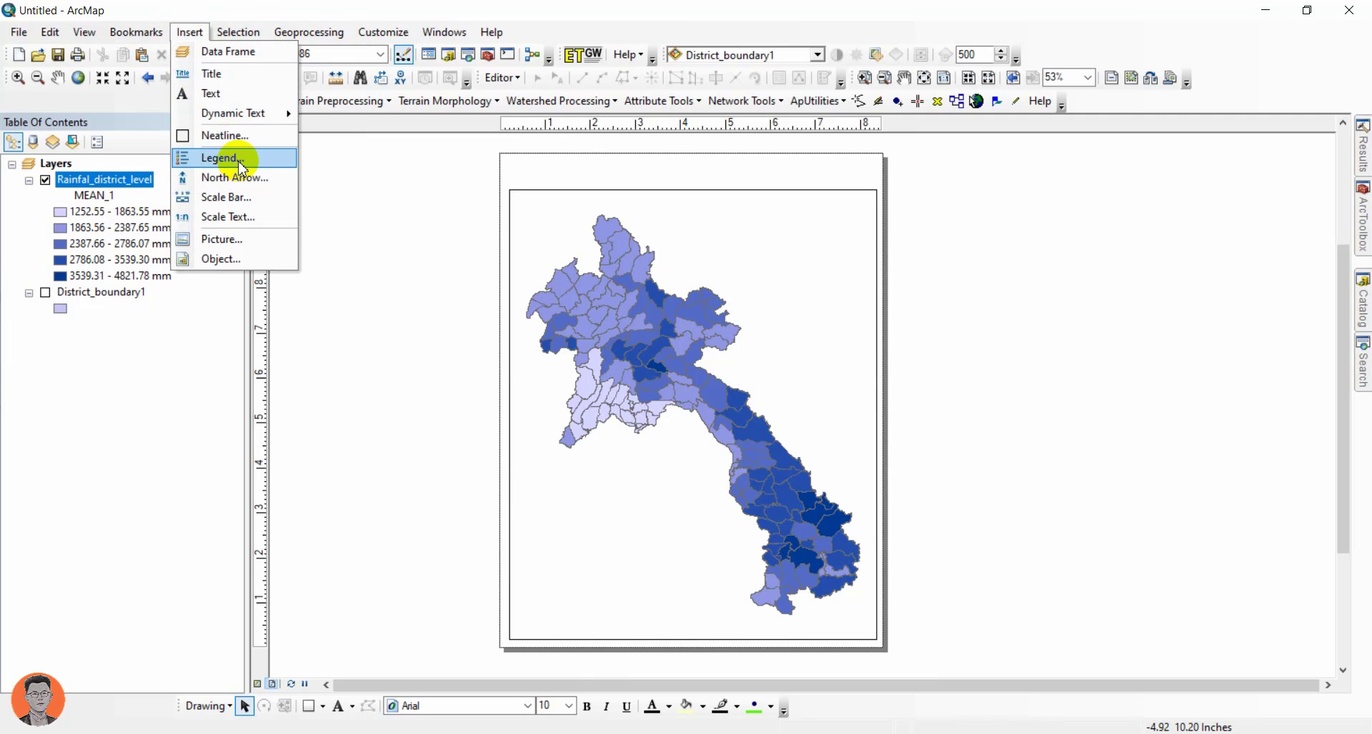
click(221, 75)
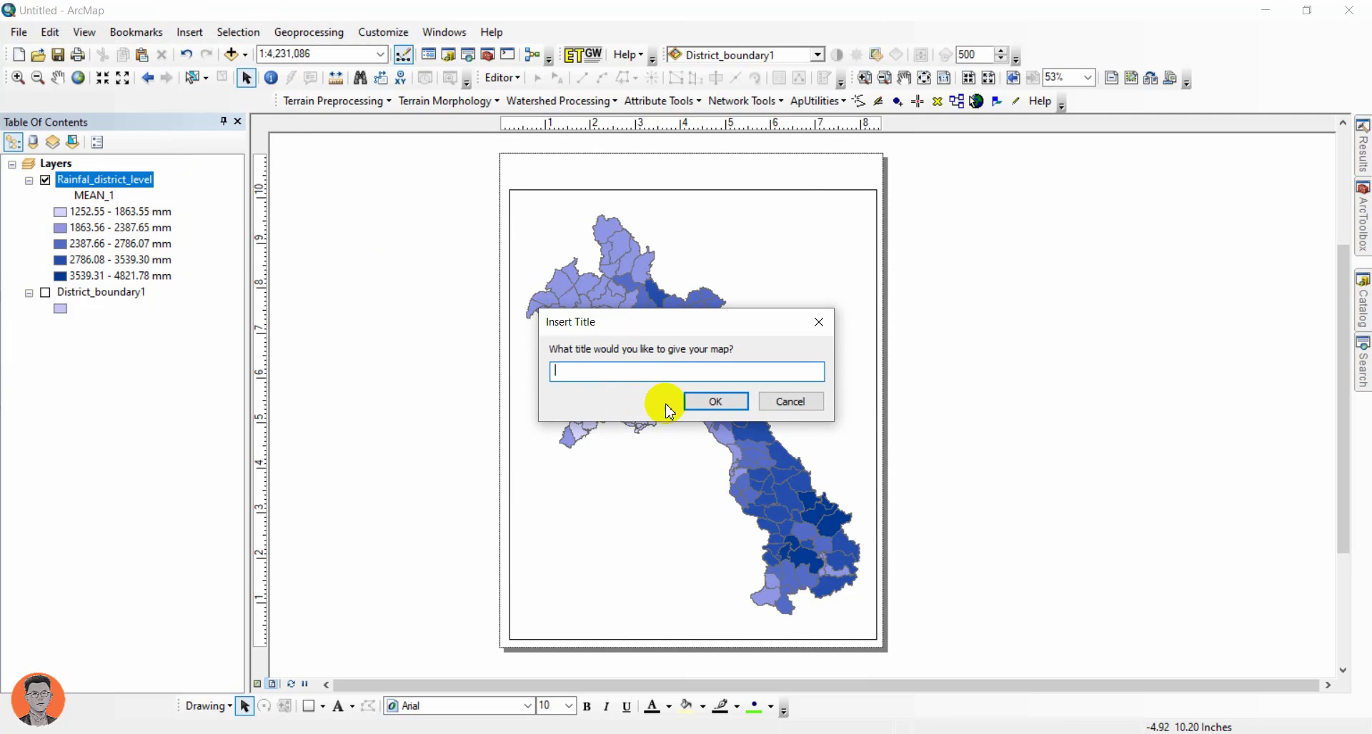
click(689, 398)
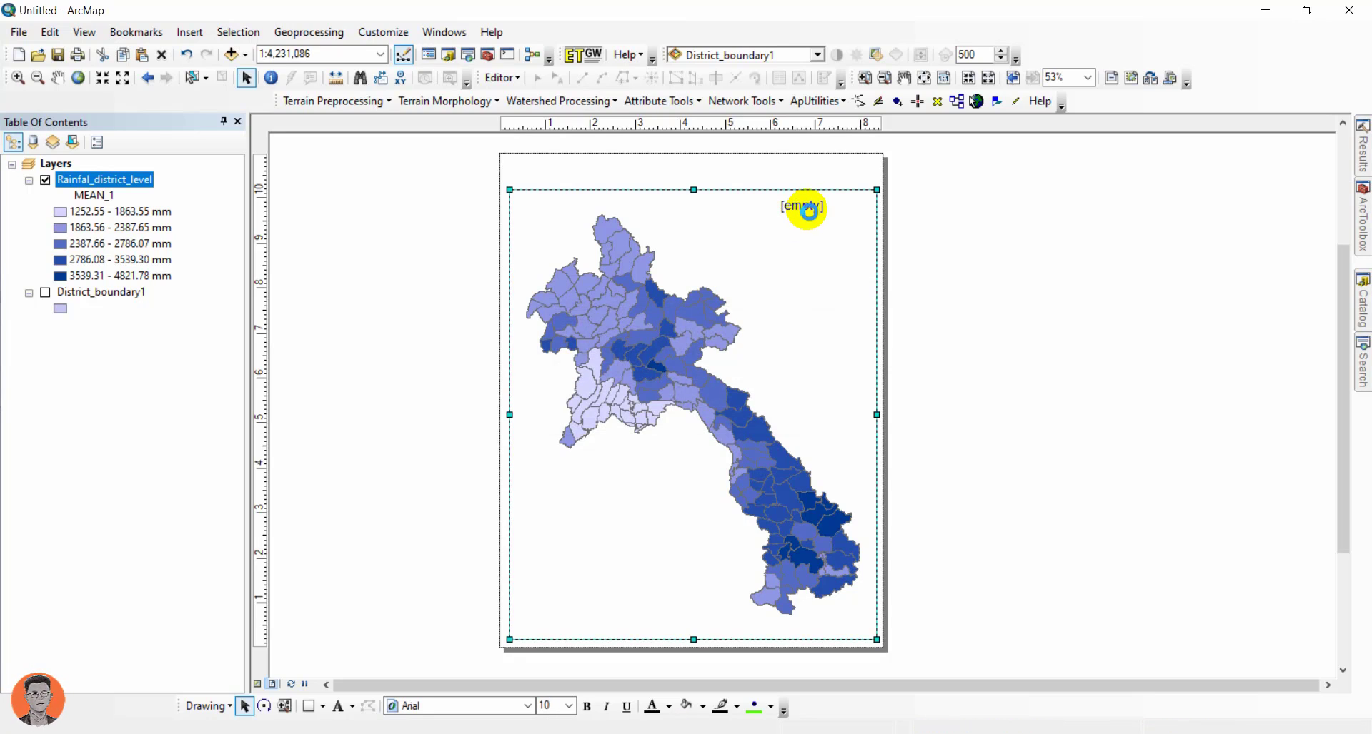
Set the title text to "average of precepitation in Lao PDR" and move it into the blank space above the data frame.
double_click(804, 212)
text(Lao pre)
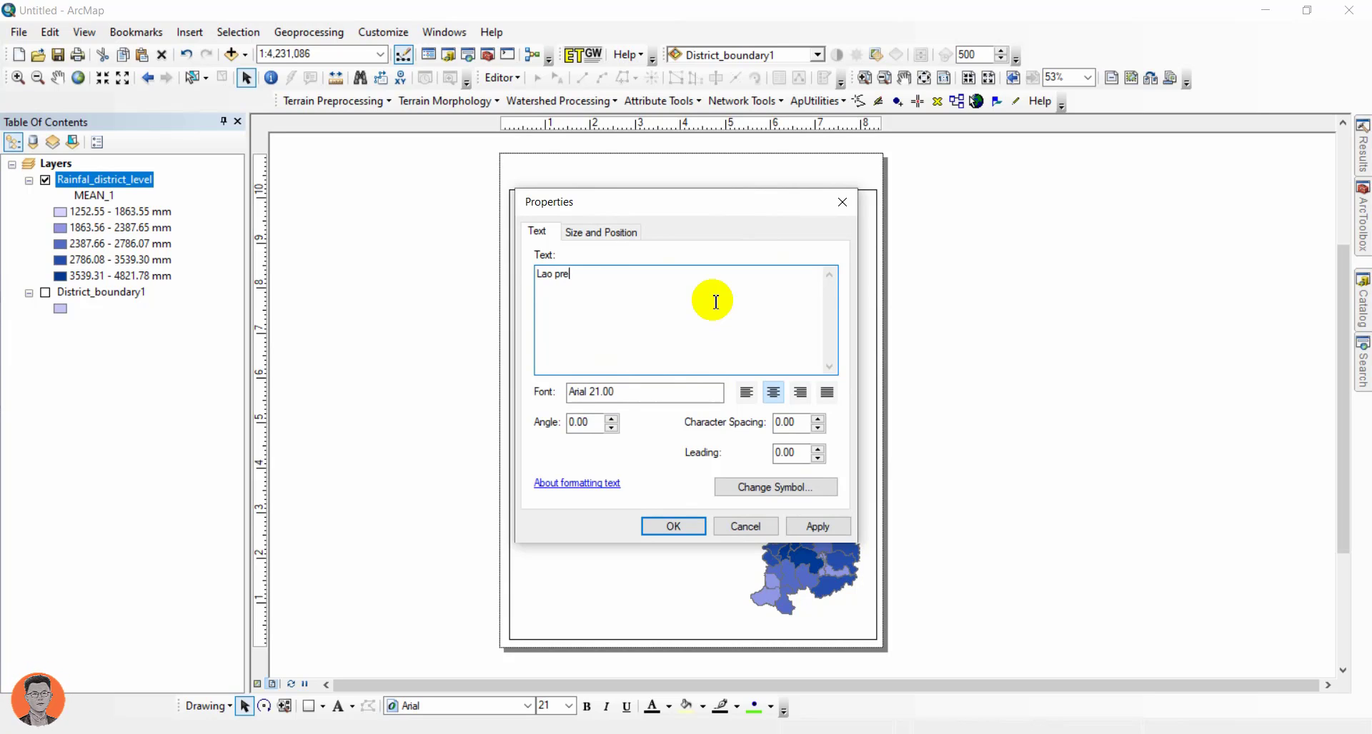
text(cepit)
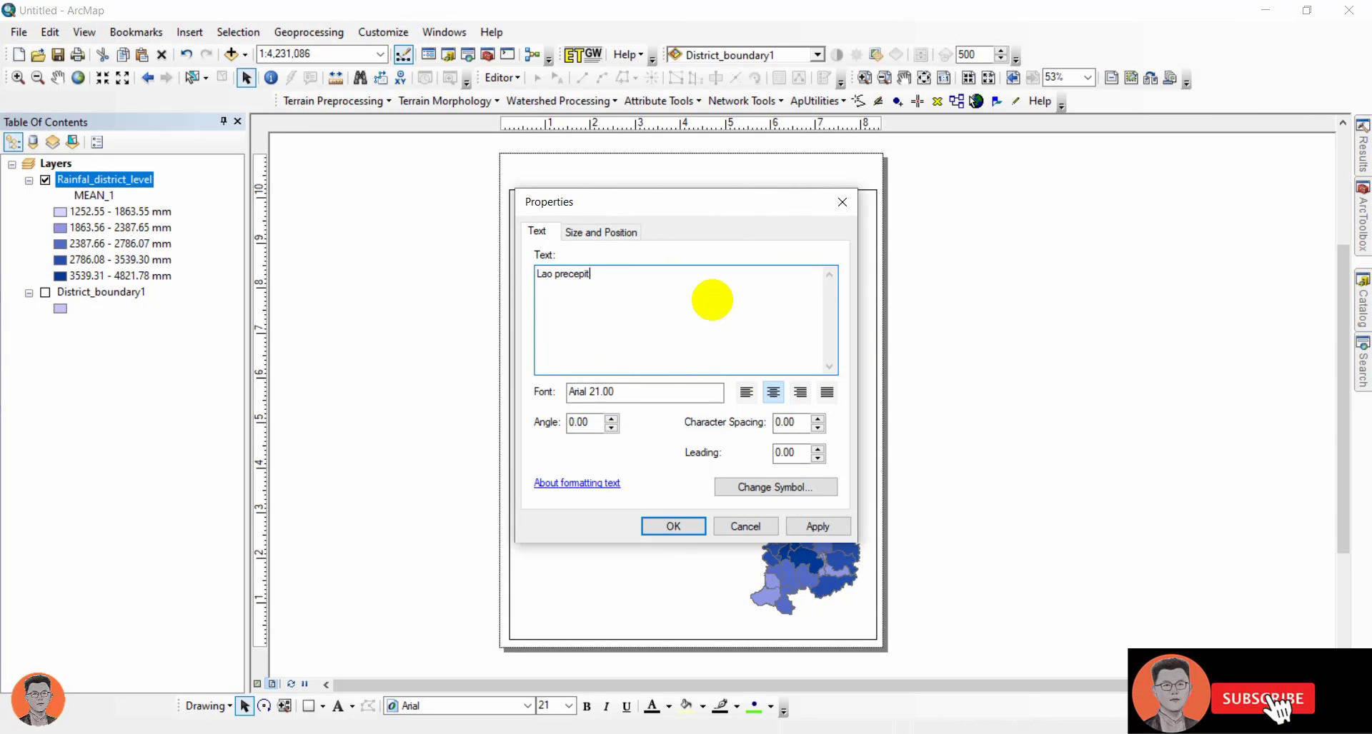
text(atio)
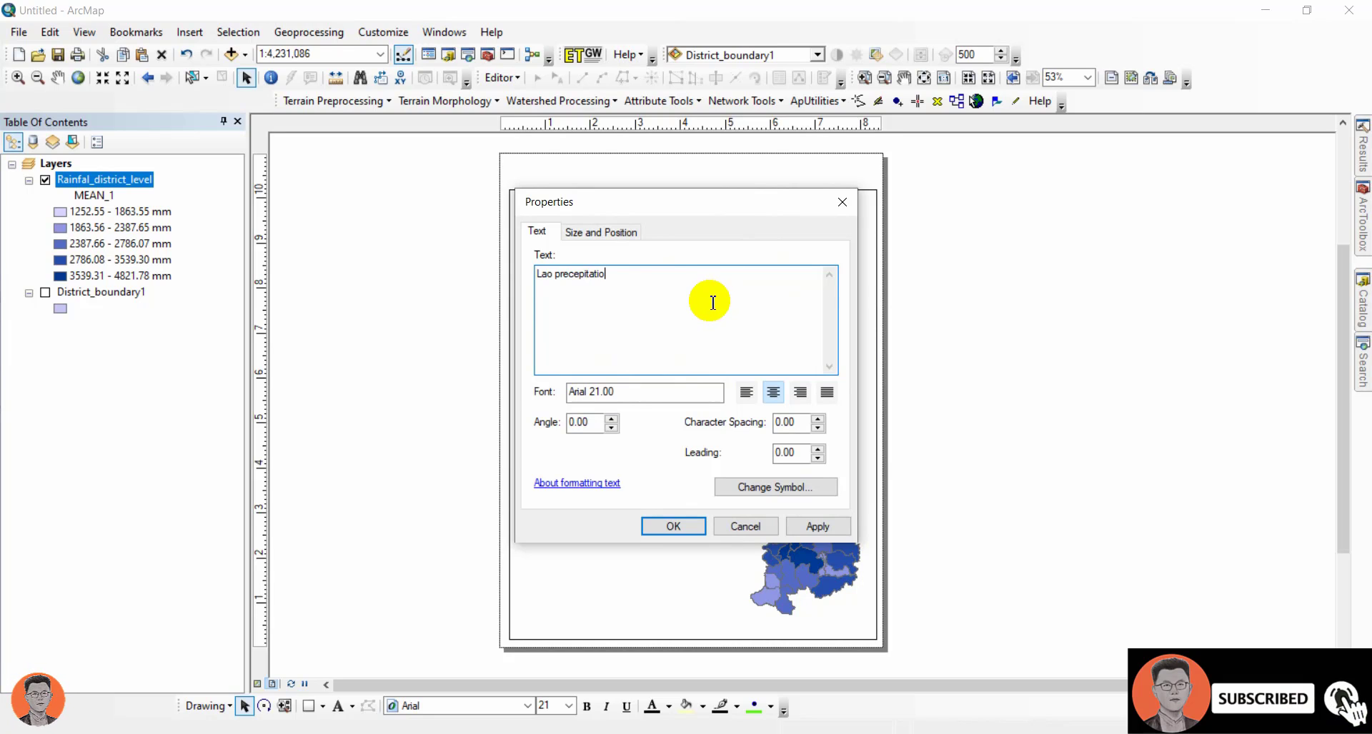
text(n)
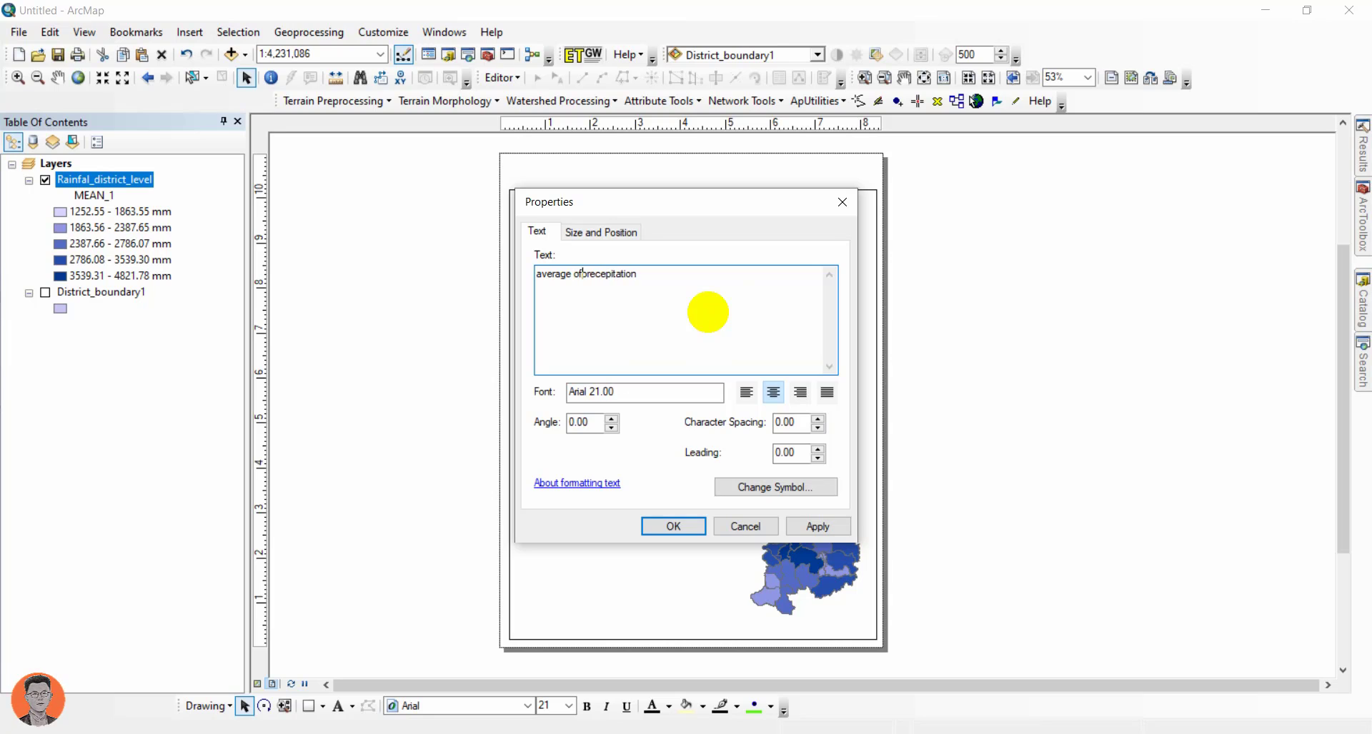
click(678, 286)
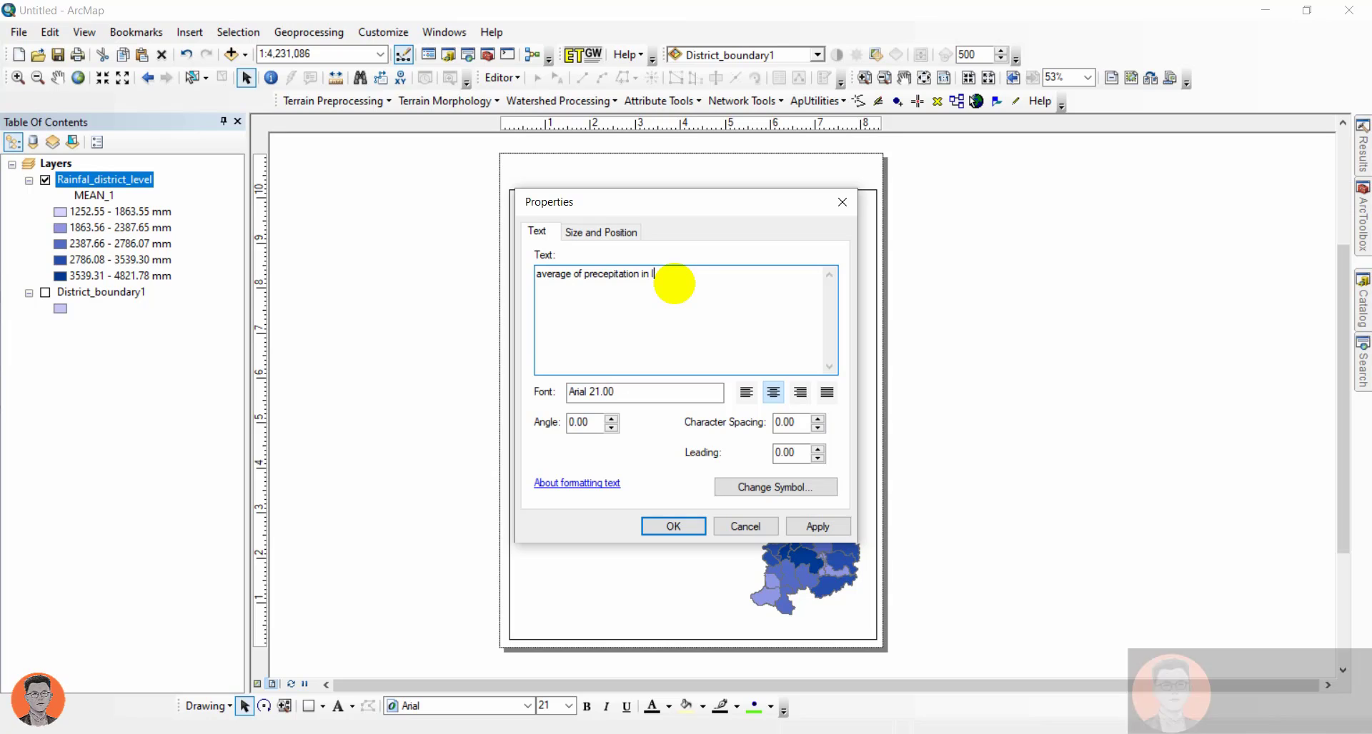
text(lao P)
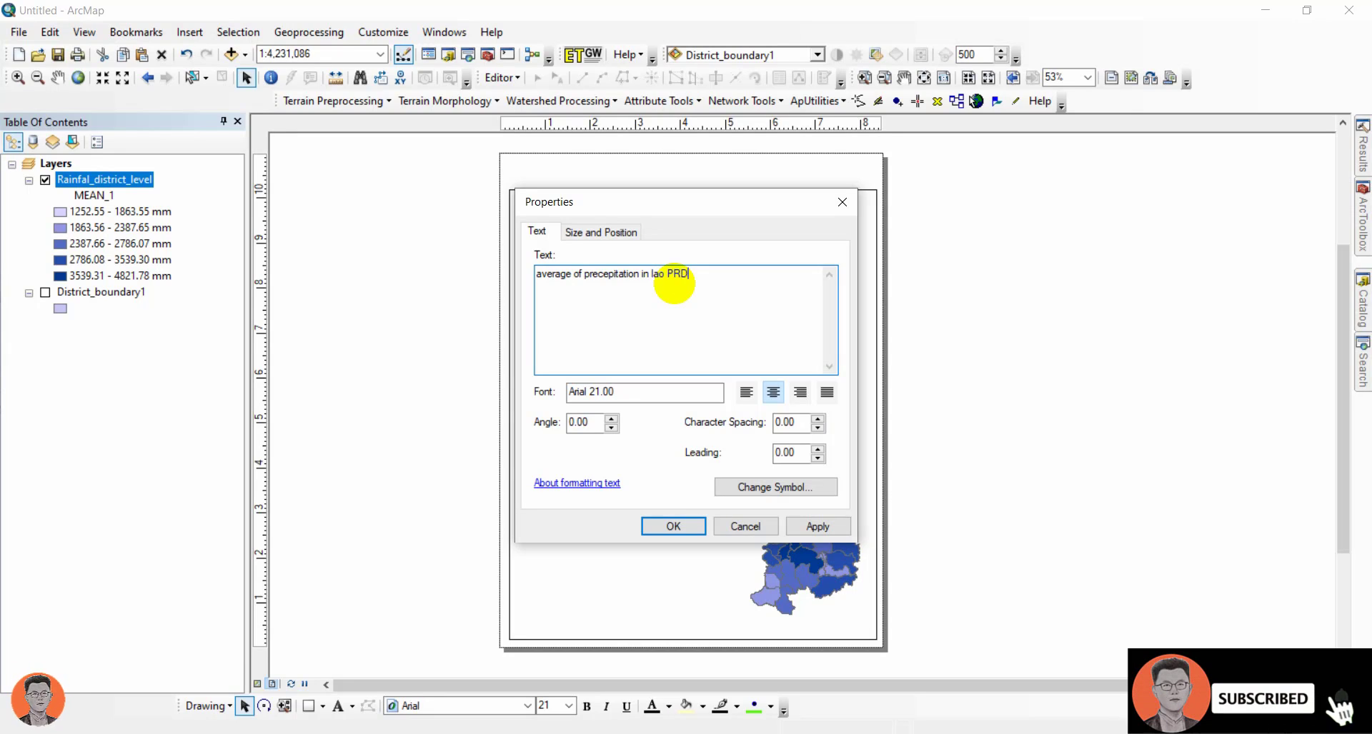
text(R)
key(BackSpace)
text(G)
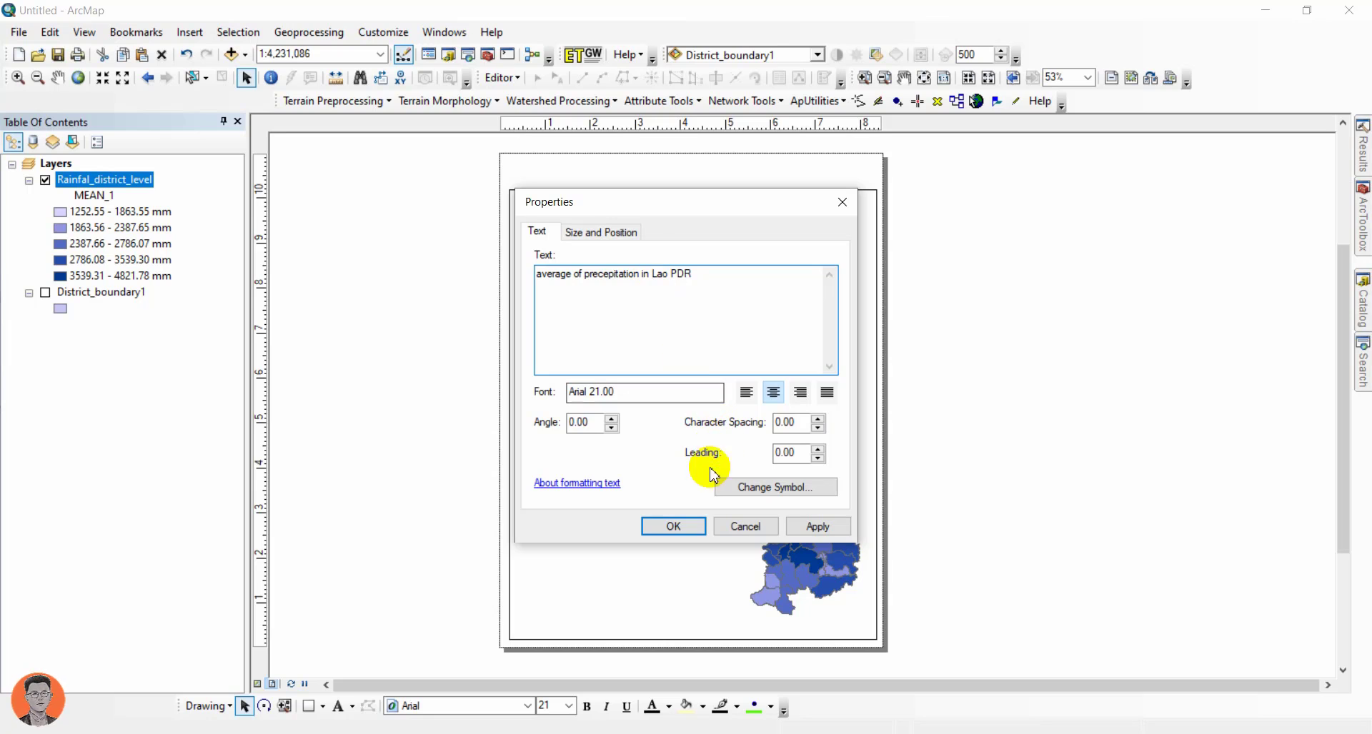
click(673, 527)
drag(803, 219, 662, 170)
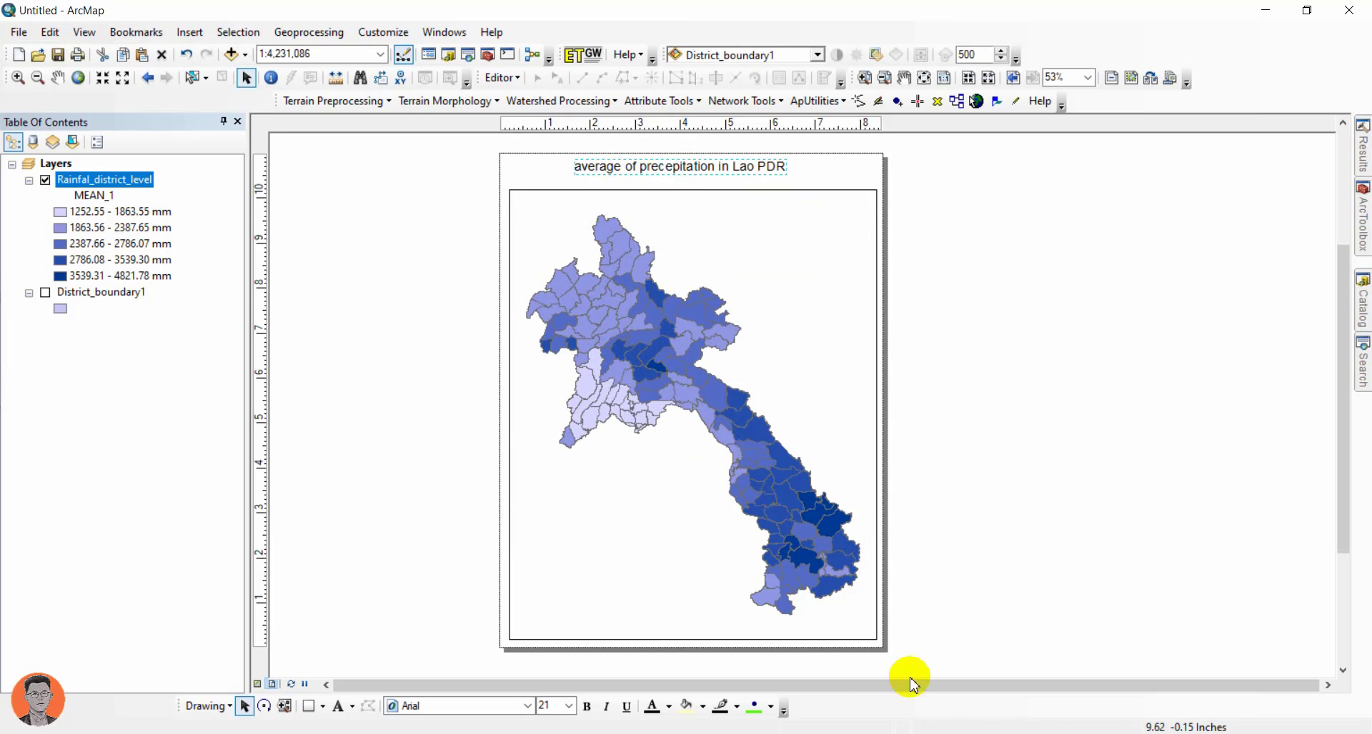
Format the map title in bold Calibri at size 24.
click(527, 706)
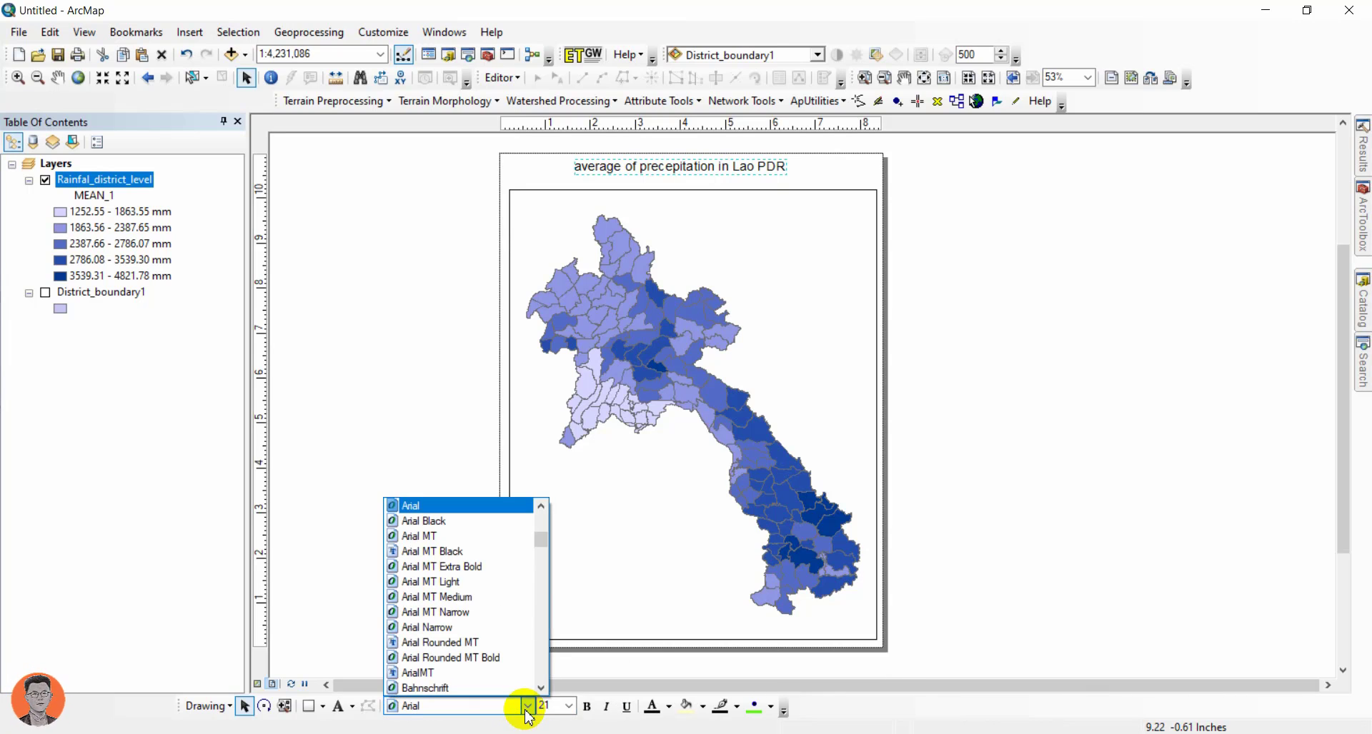
key(t)
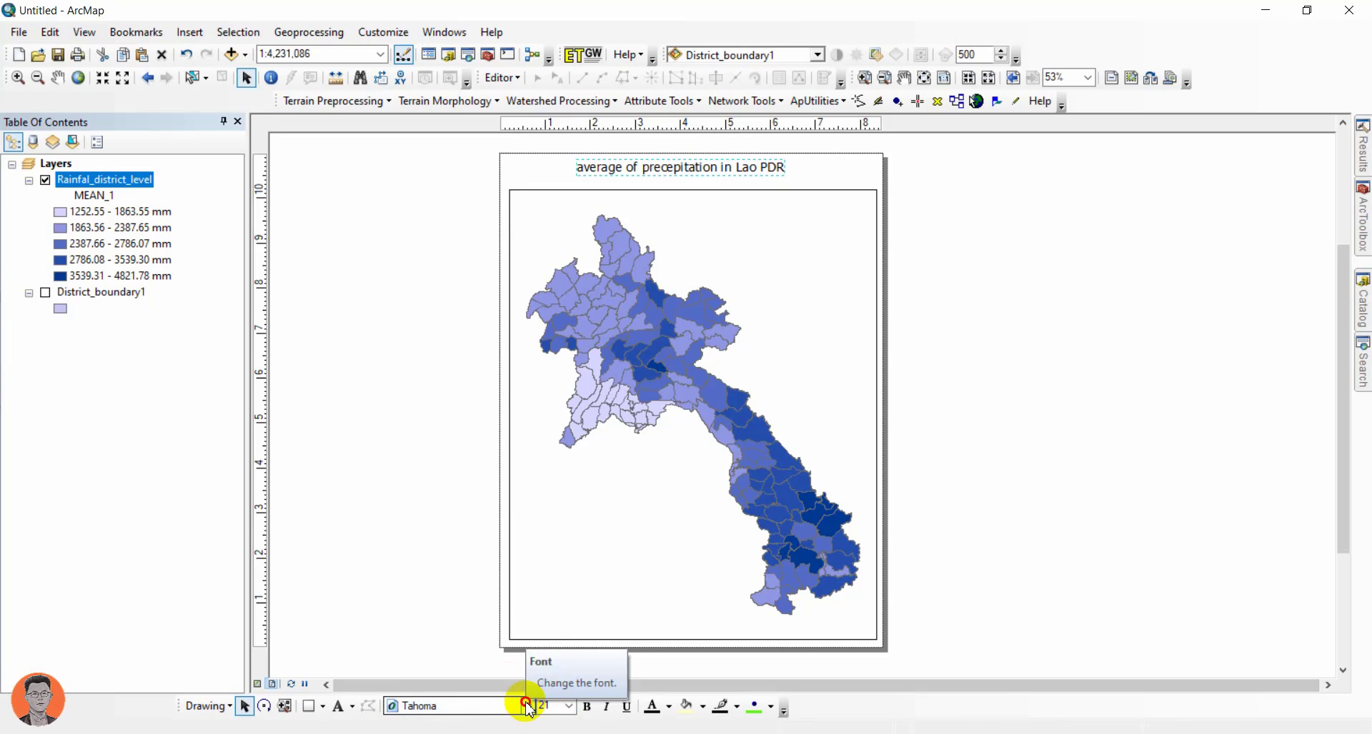
click(527, 705)
key(t)
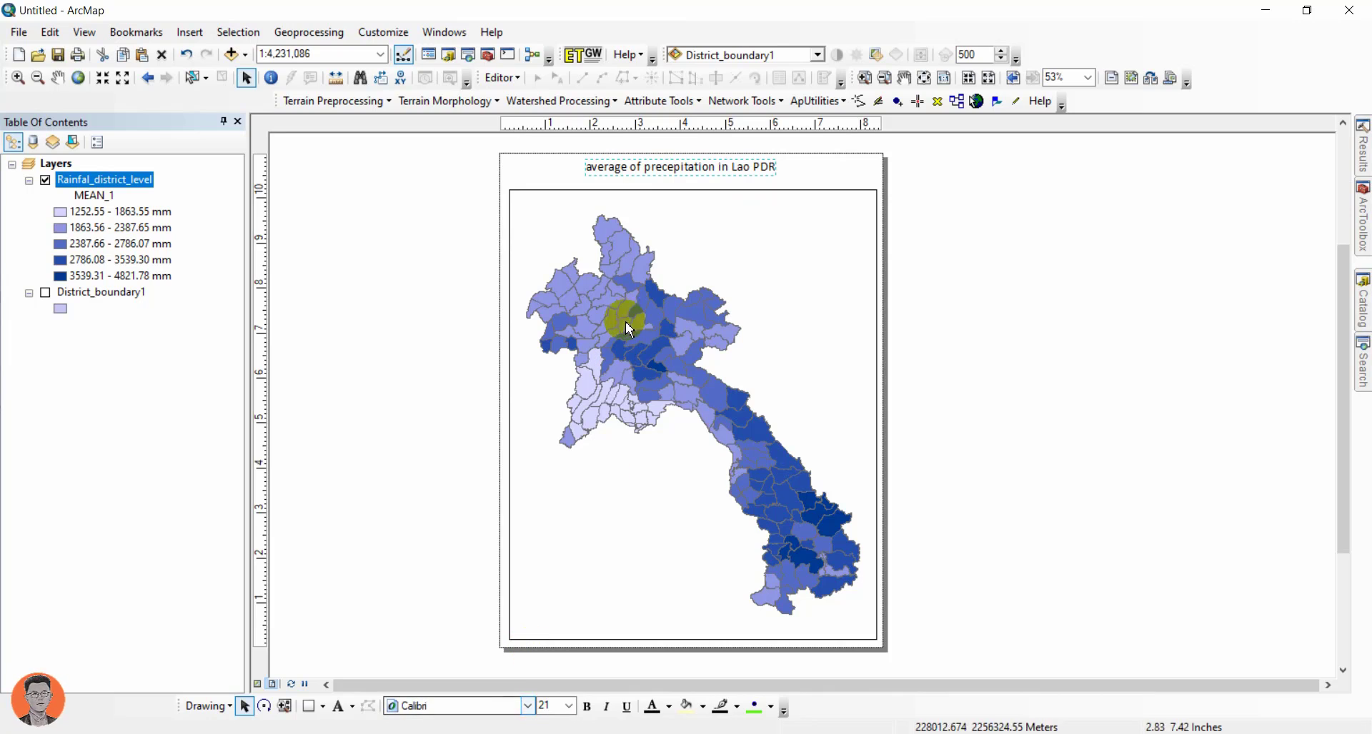
click(588, 708)
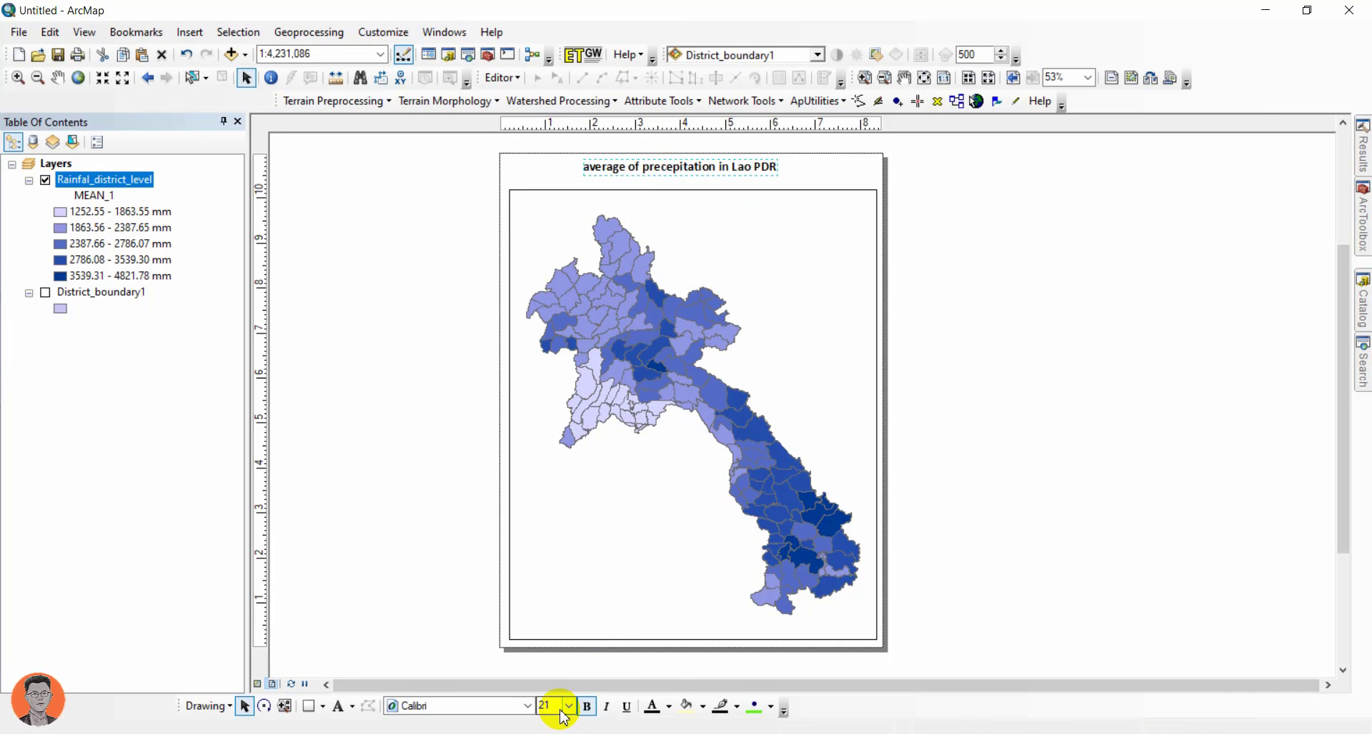
click(566, 711)
click(549, 678)
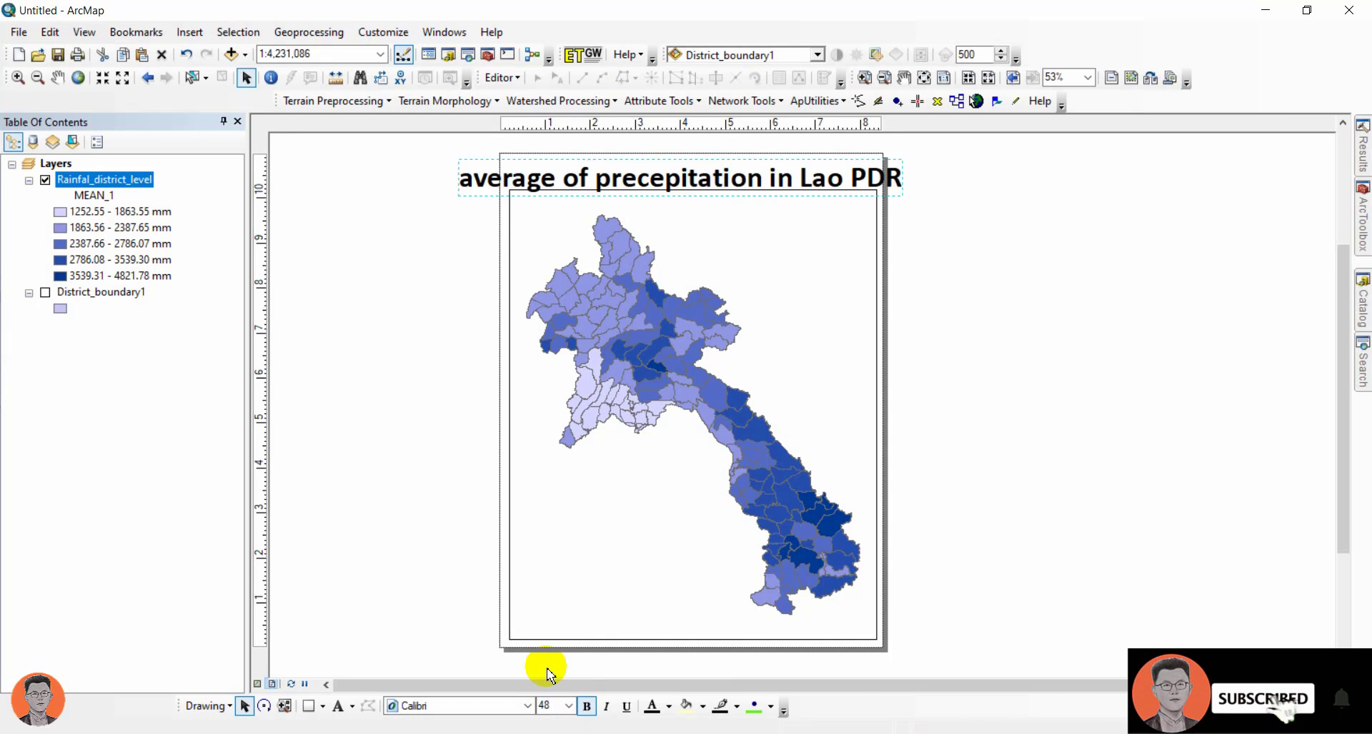
click(568, 707)
click(549, 632)
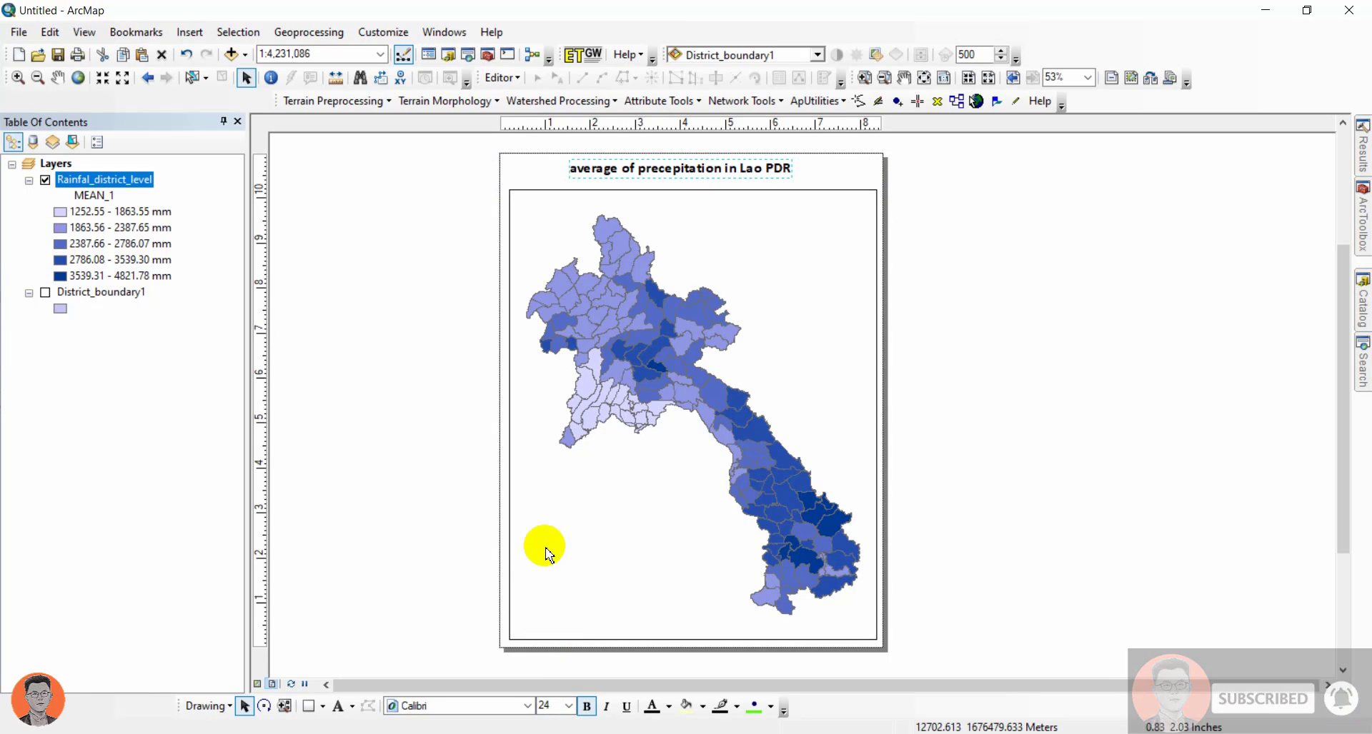
click(943, 515)
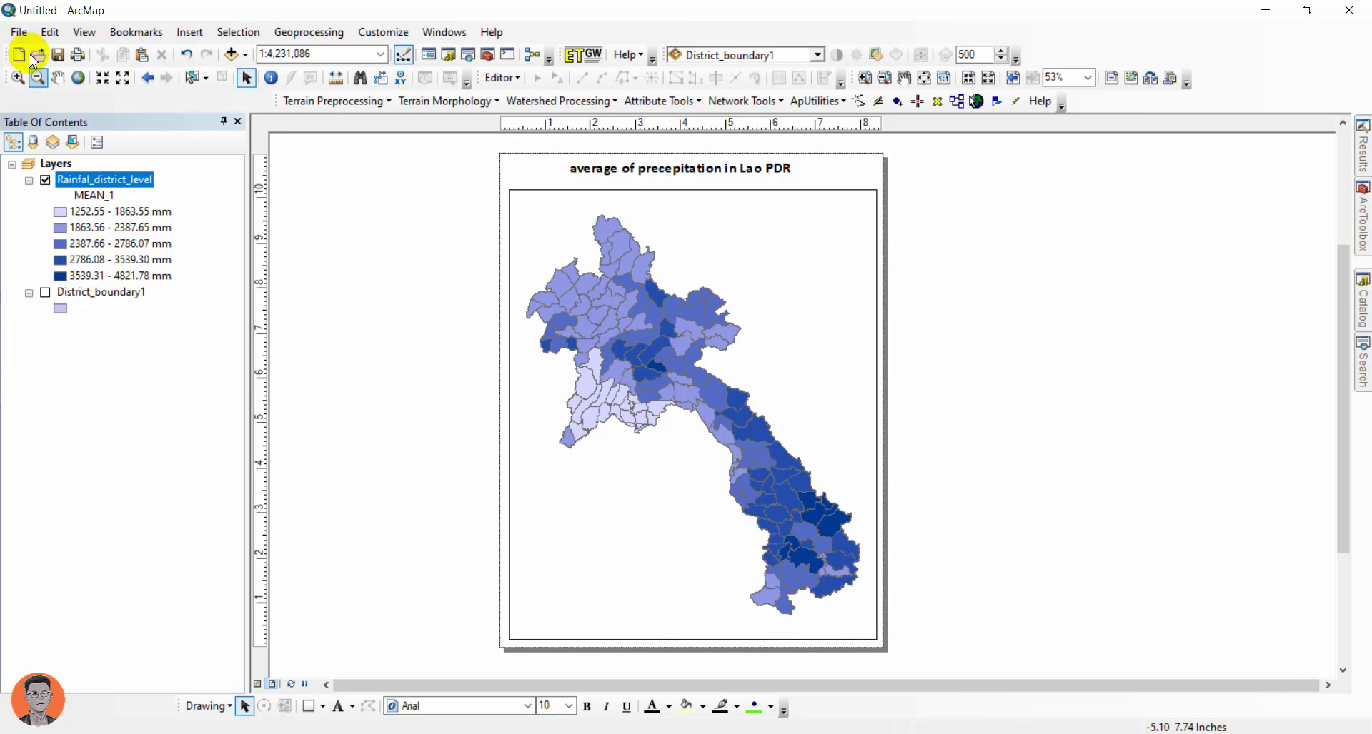
Insert a one-column legend for Rainfal_district_level with its title in Calibri and place it in the data frame's lower-left corner.
click(190, 31)
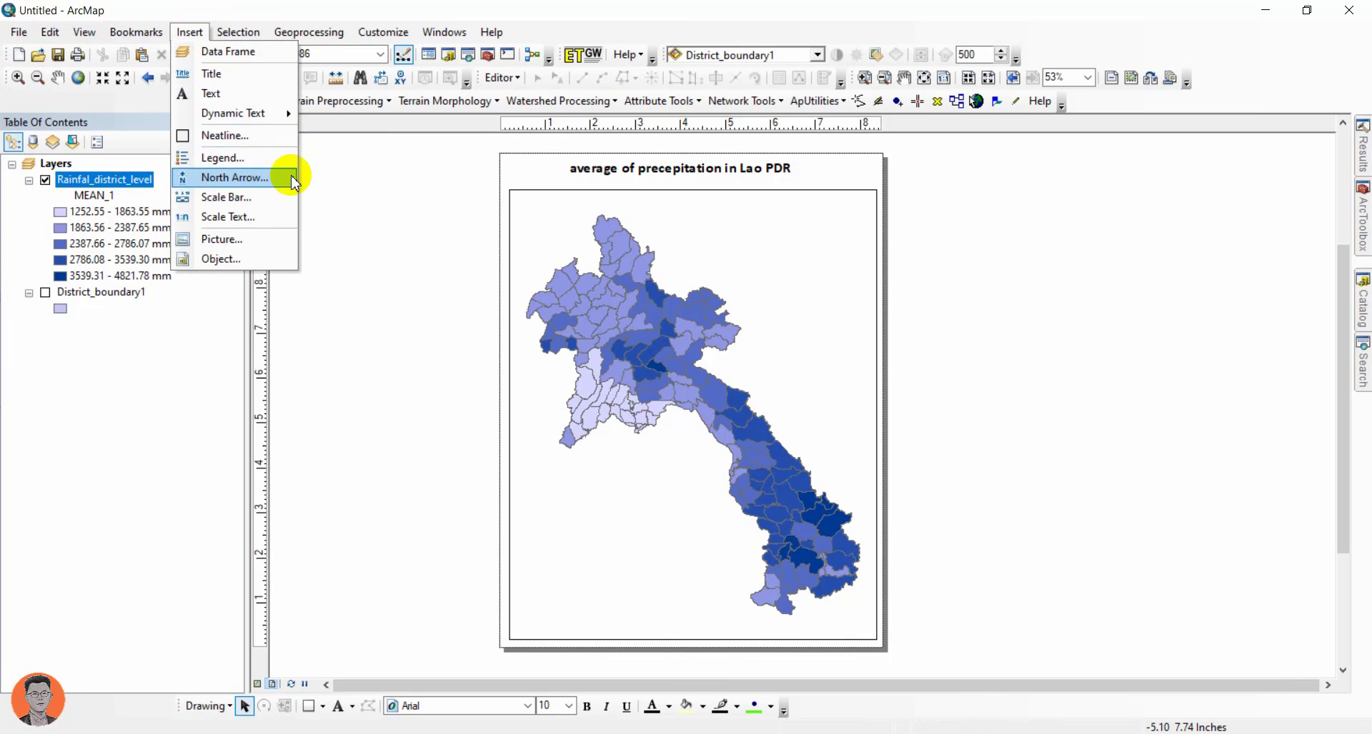
click(259, 158)
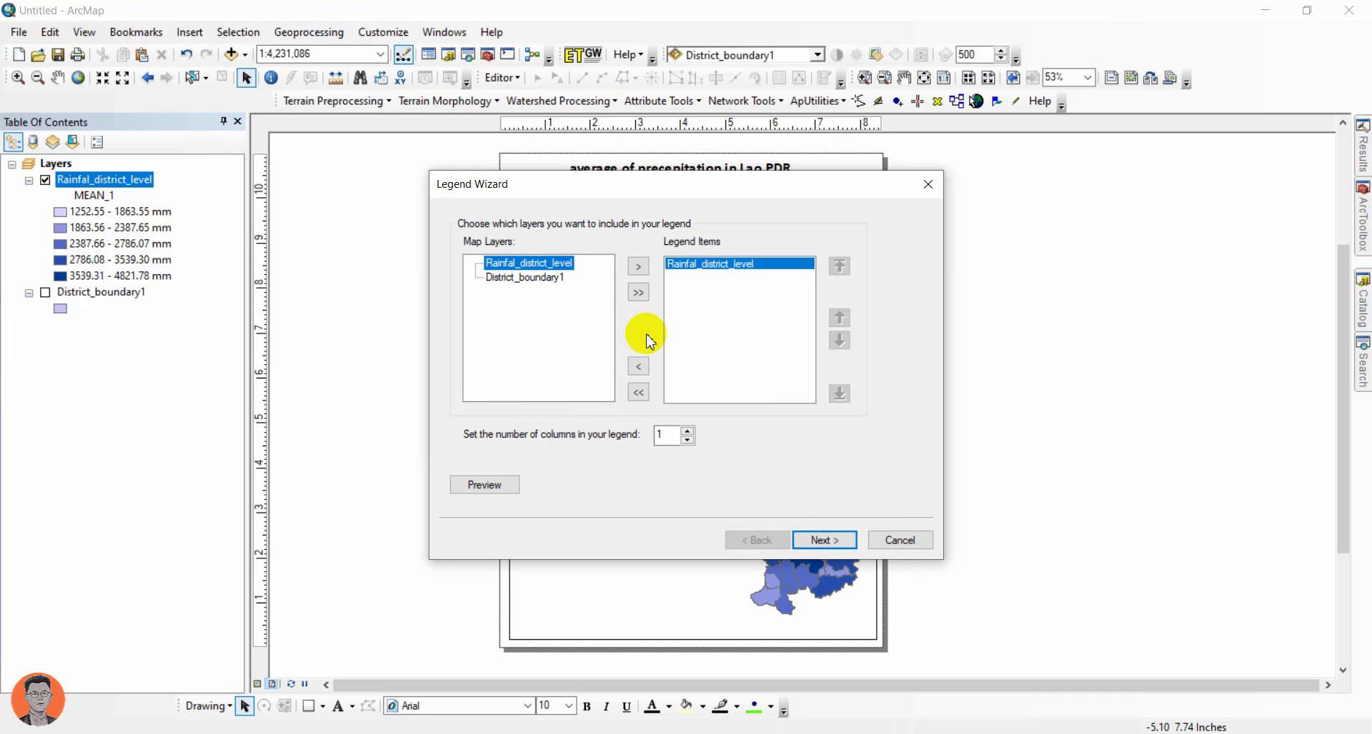
click(812, 543)
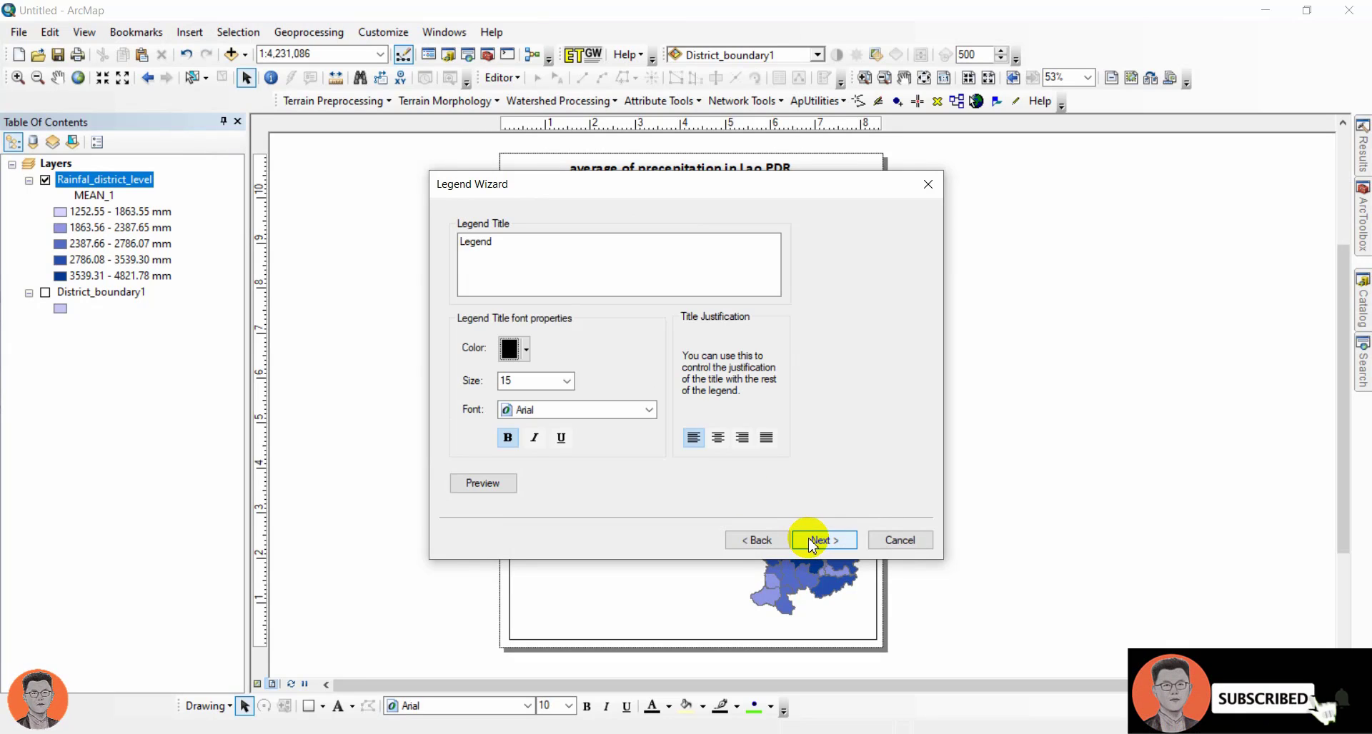
click(647, 410)
key(c)
click(561, 474)
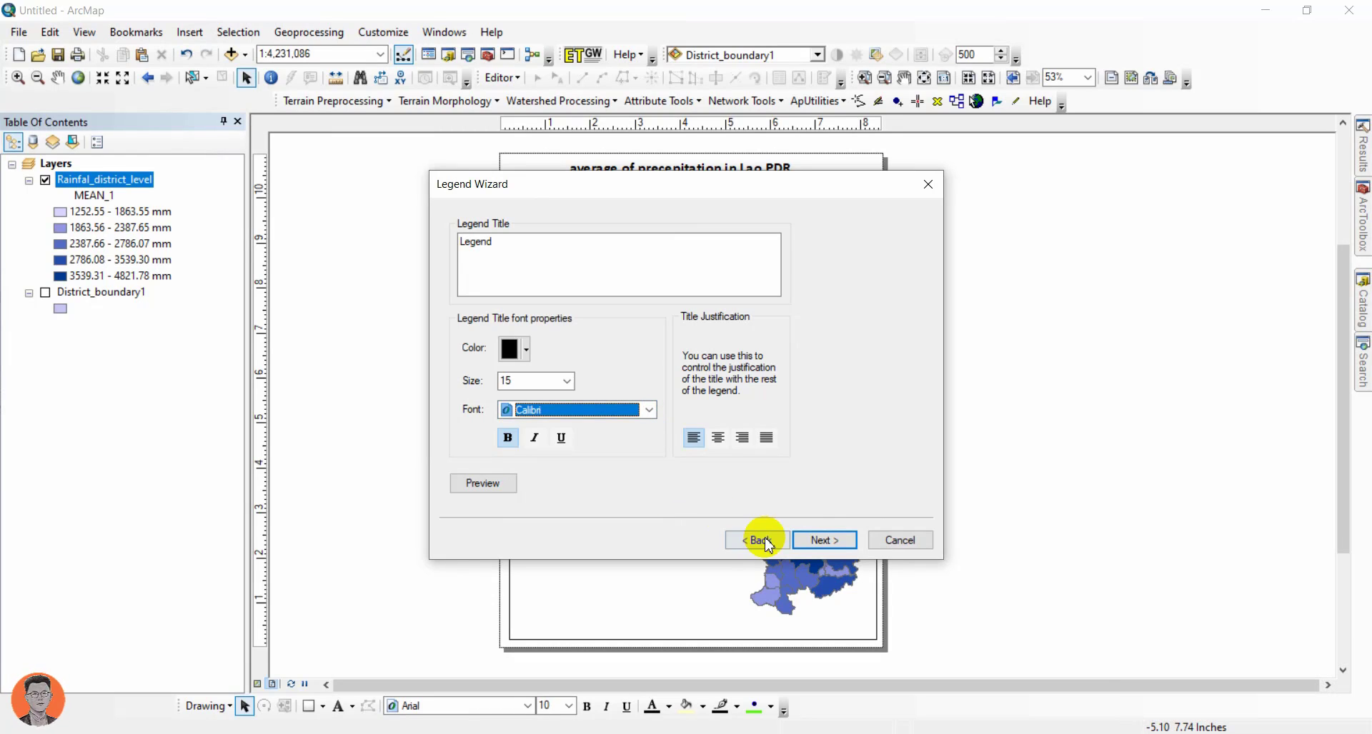
click(815, 542)
click(815, 542)
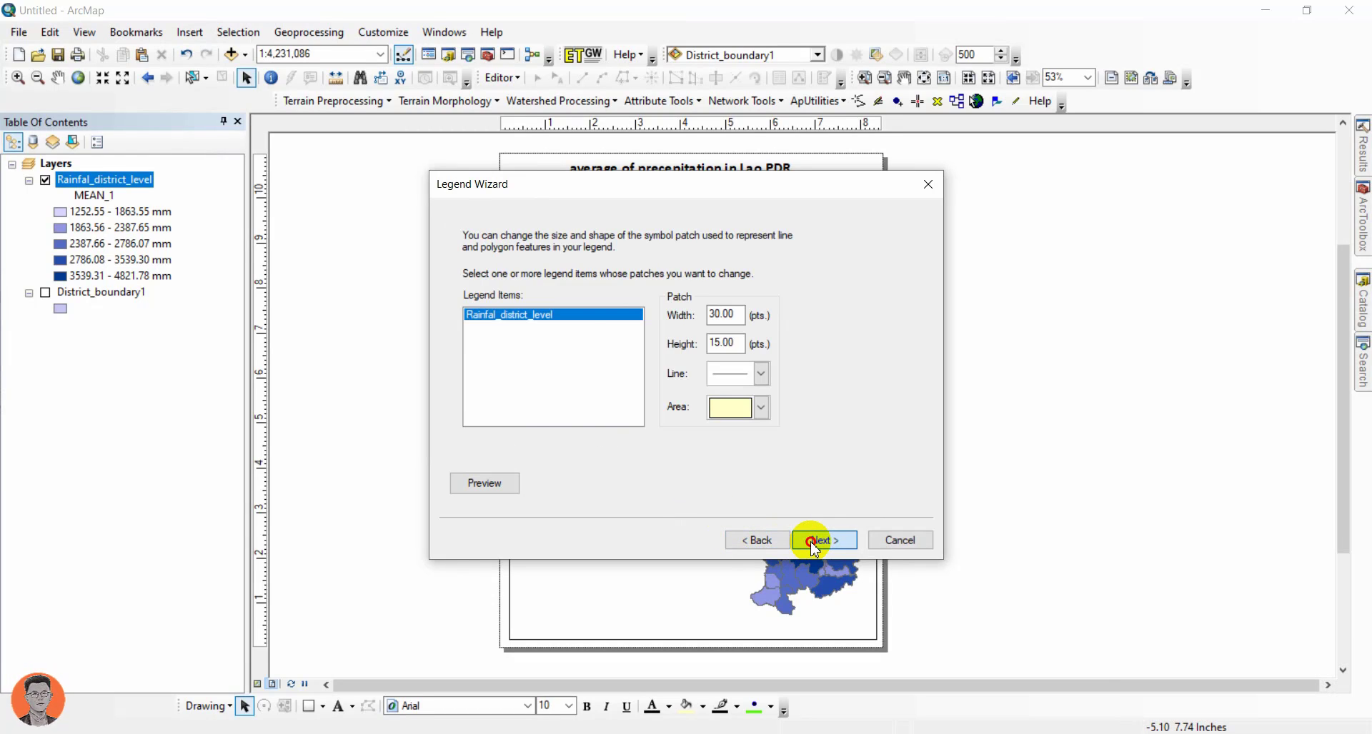
click(814, 542)
click(816, 541)
drag(701, 421, 564, 578)
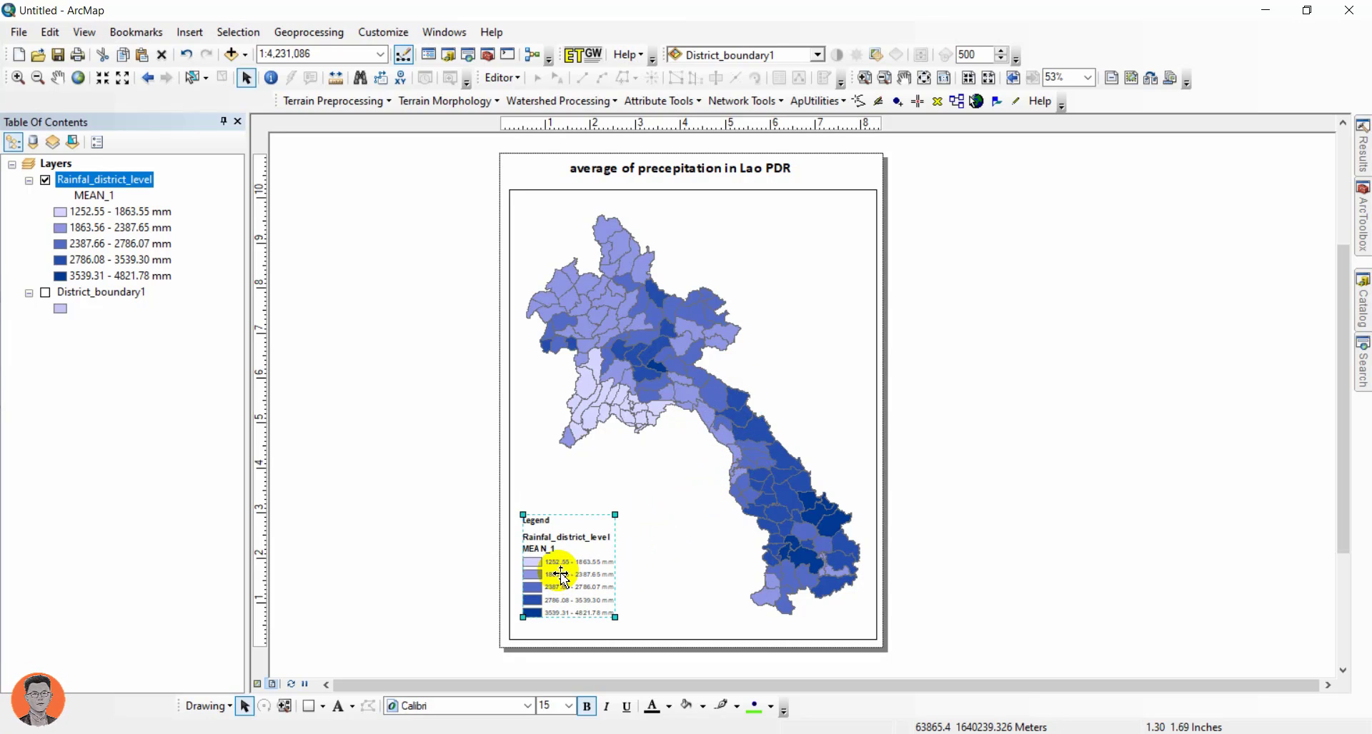
Change the Rainfal_district_level legend item style to Horizontal Single Symbol Label Only.
right_click(564, 579)
click(627, 560)
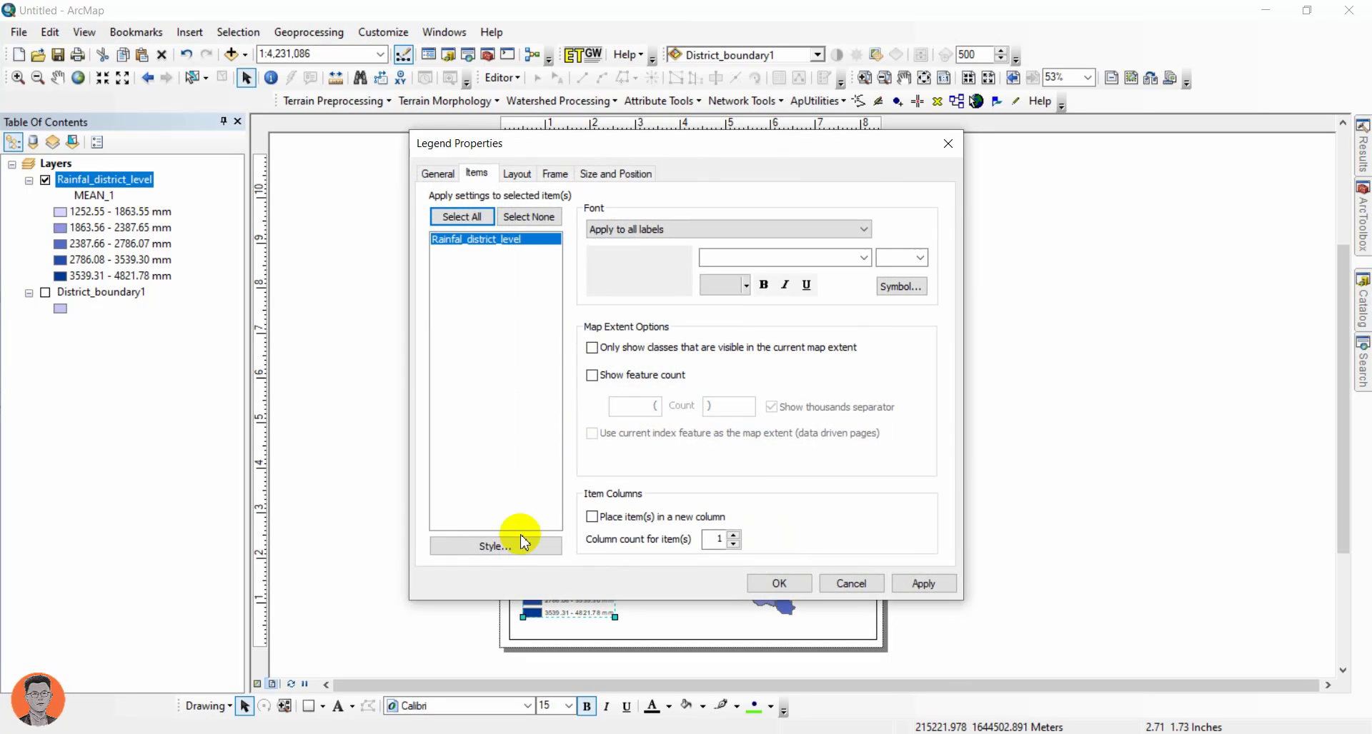
click(514, 545)
click(505, 383)
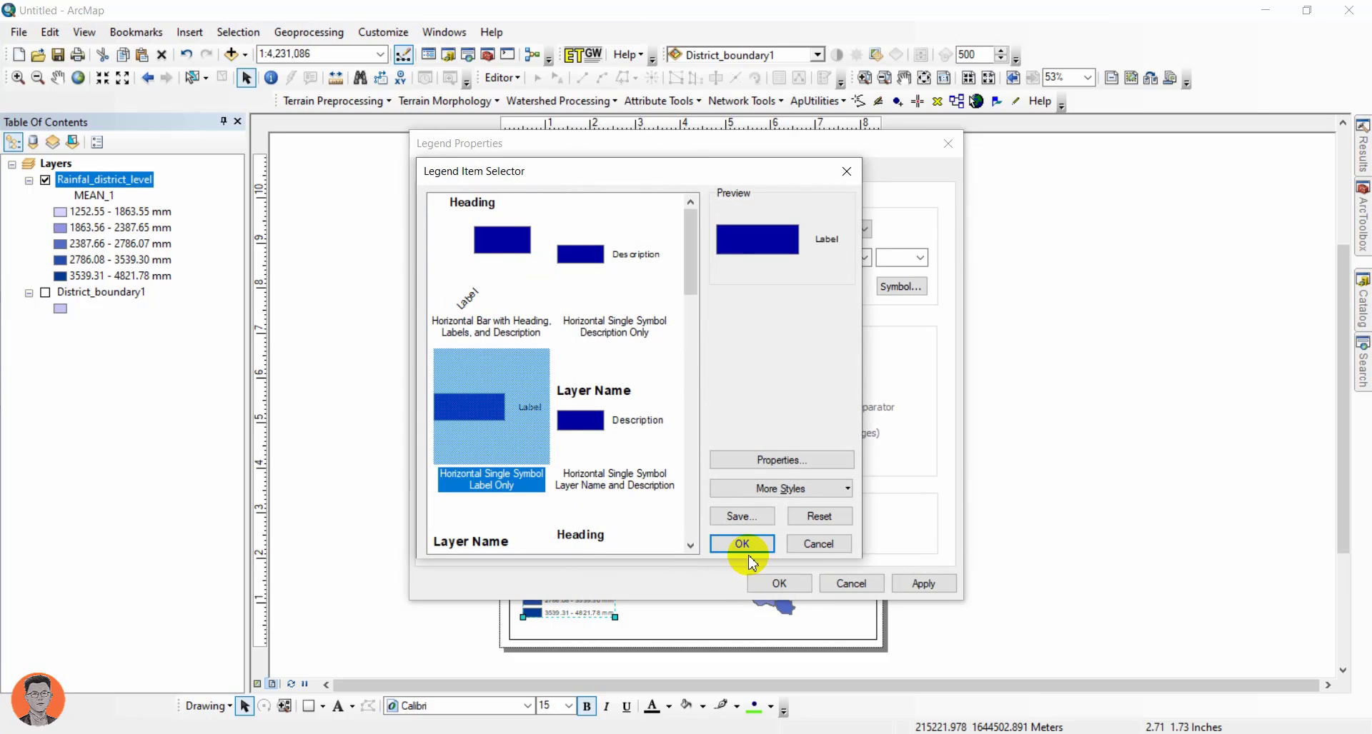
click(747, 550)
Set all labels of the legend item to Calibri, size 16.
click(864, 258)
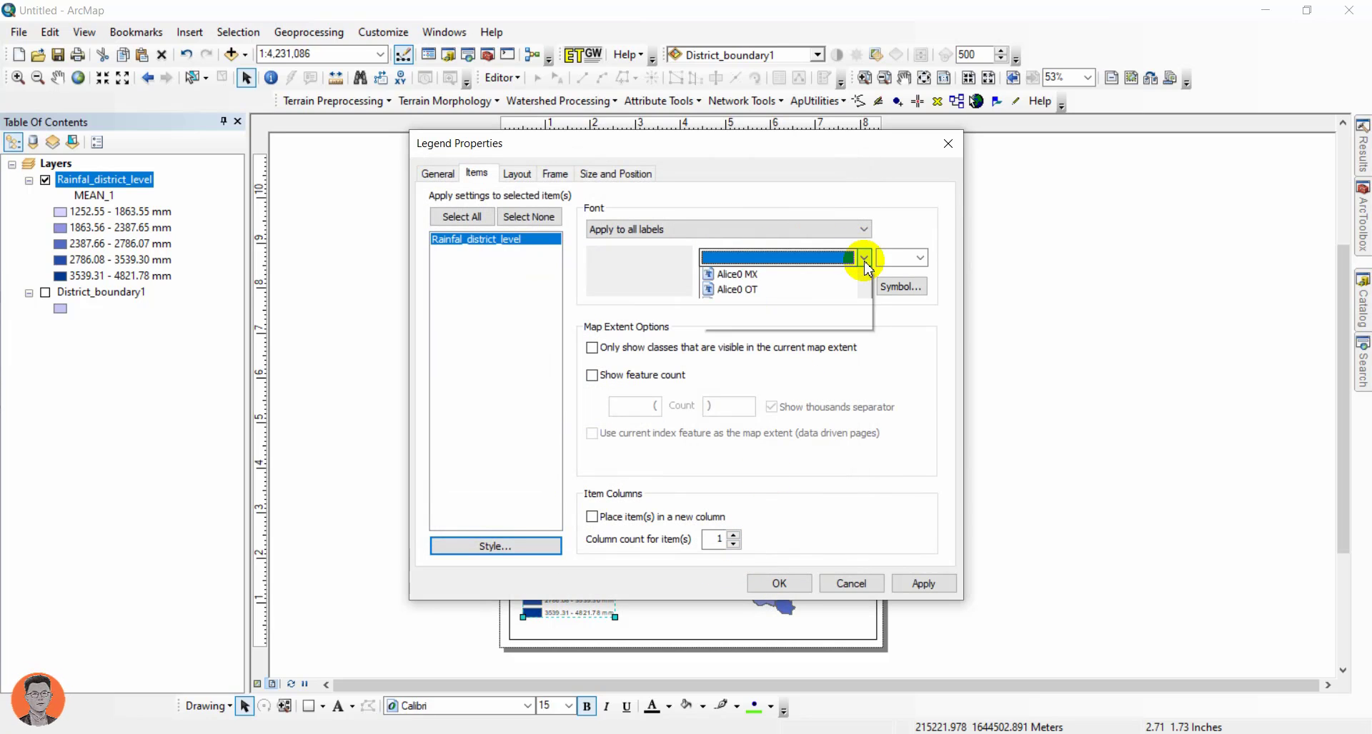
key(c)
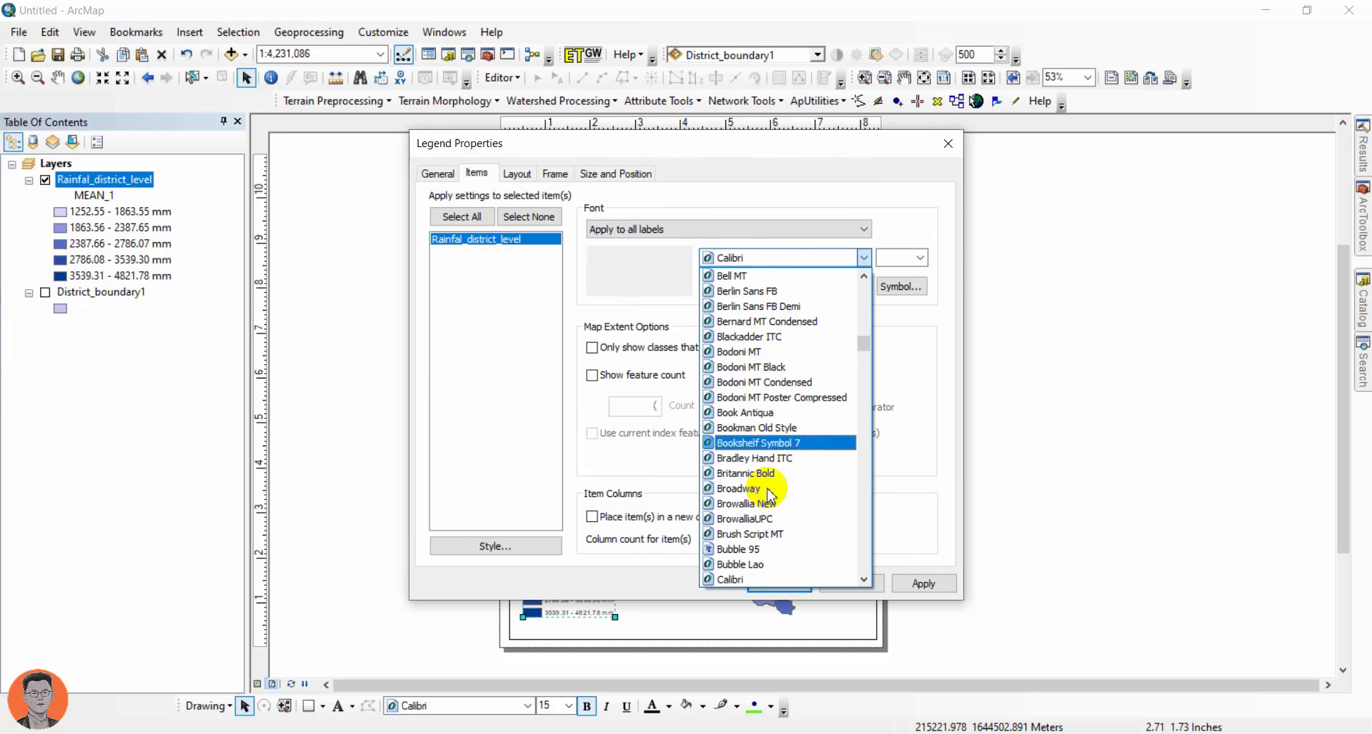
click(747, 582)
click(920, 261)
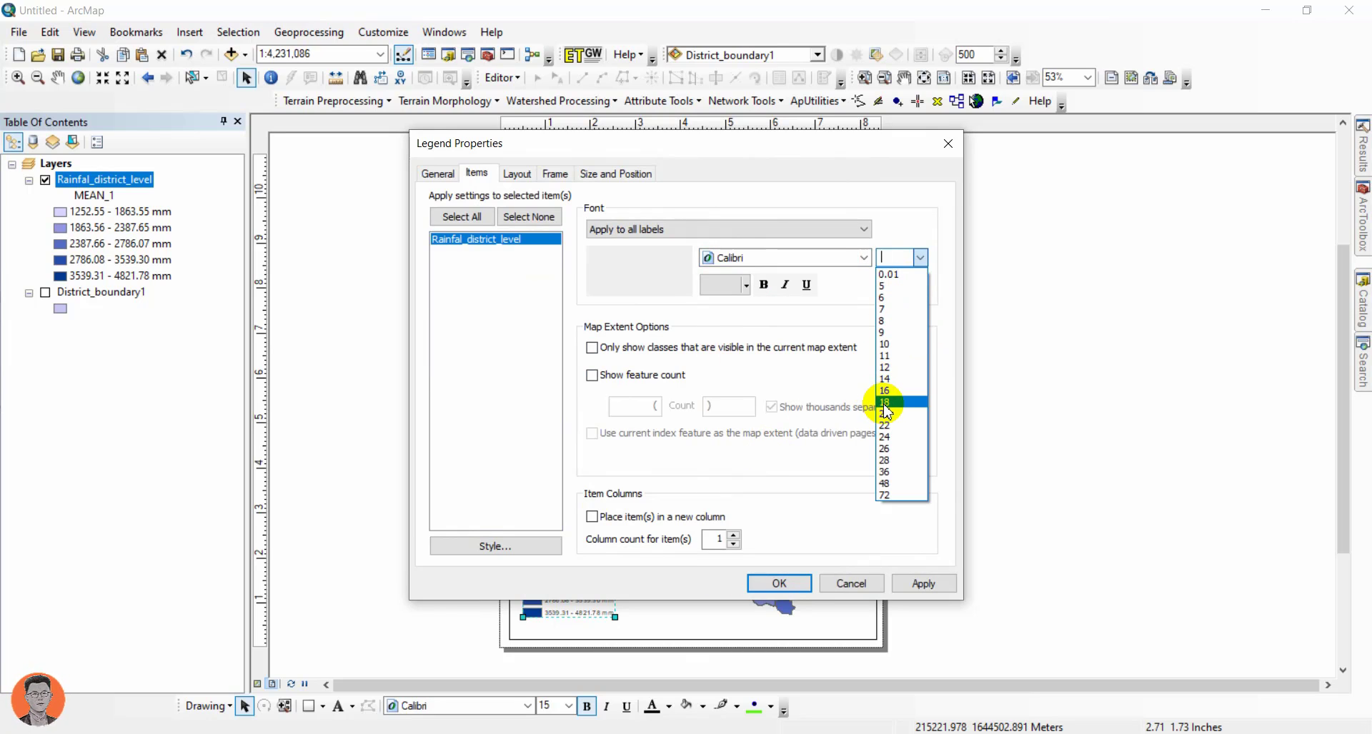
click(888, 402)
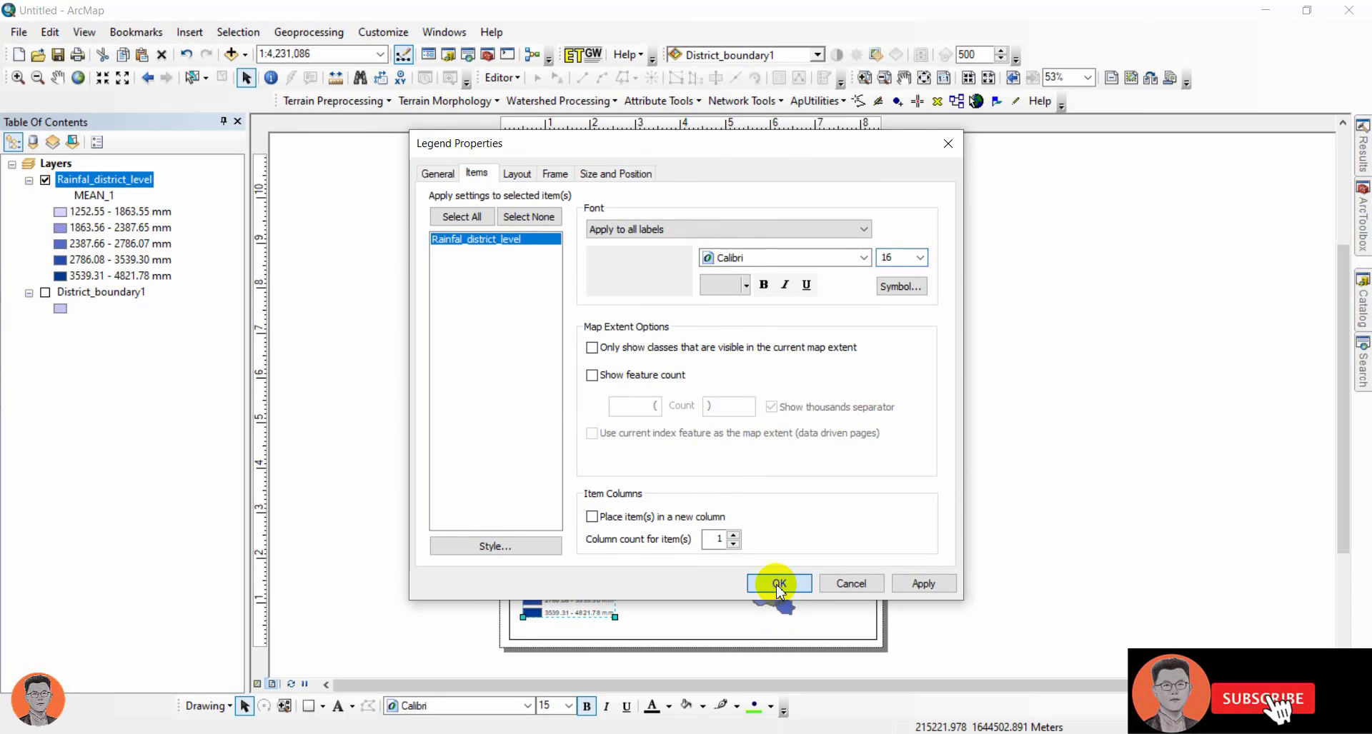
click(780, 583)
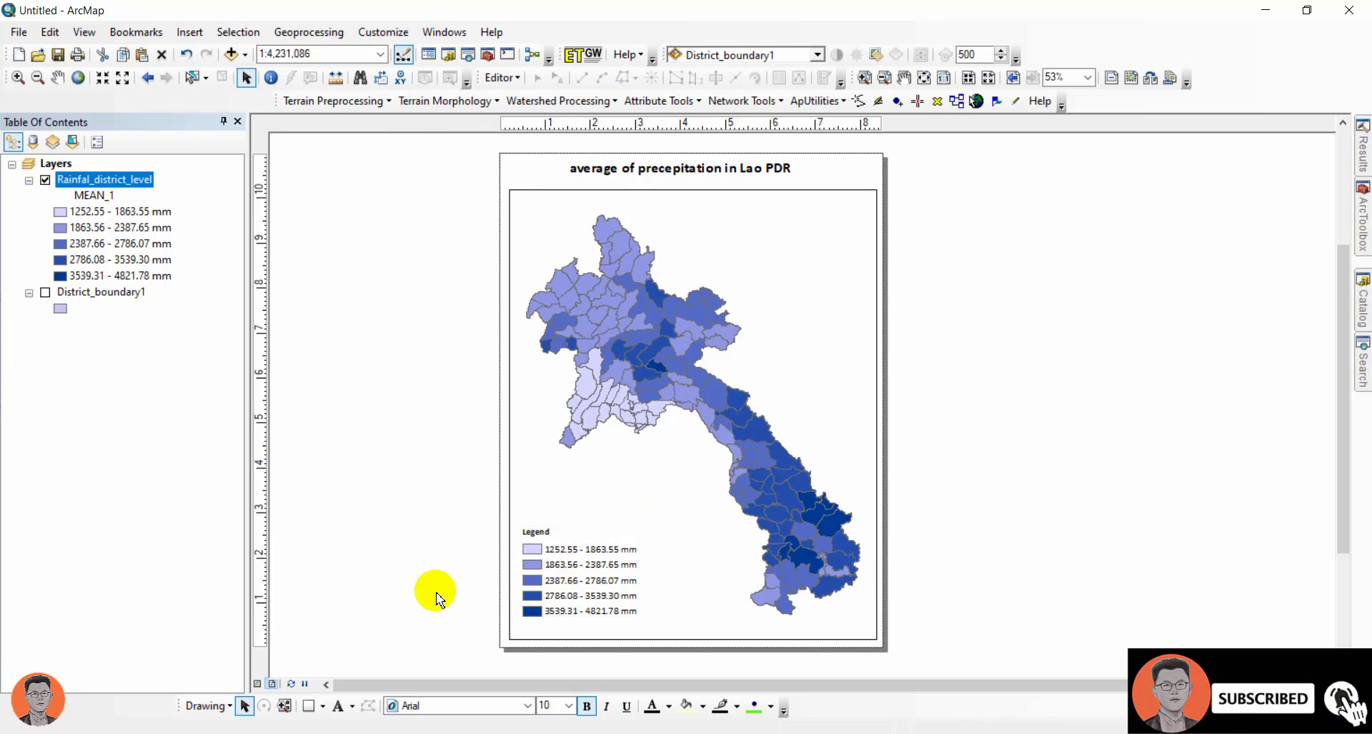
Enlarge the legend slightly from its upper-right corner and set the font size of all its labels to 18.
click(551, 568)
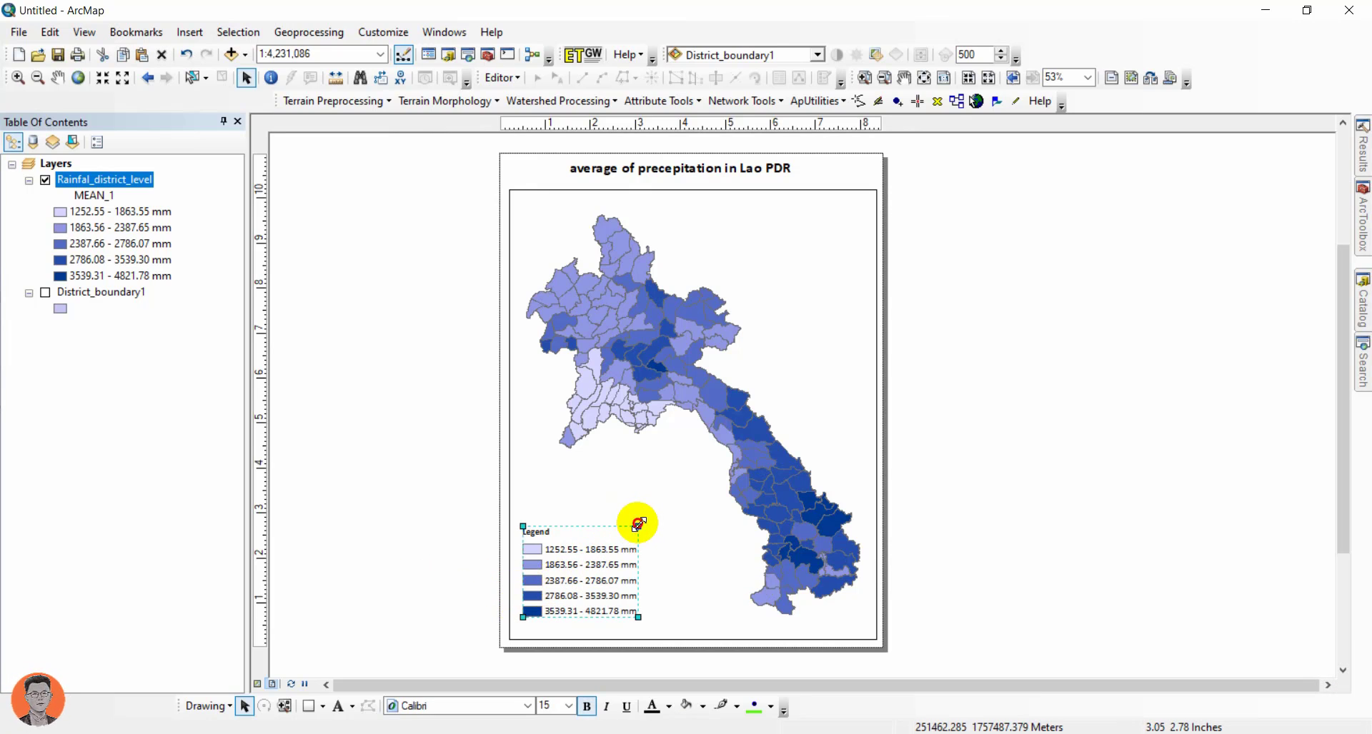
drag(638, 525, 646, 519)
right_click(539, 580)
click(646, 560)
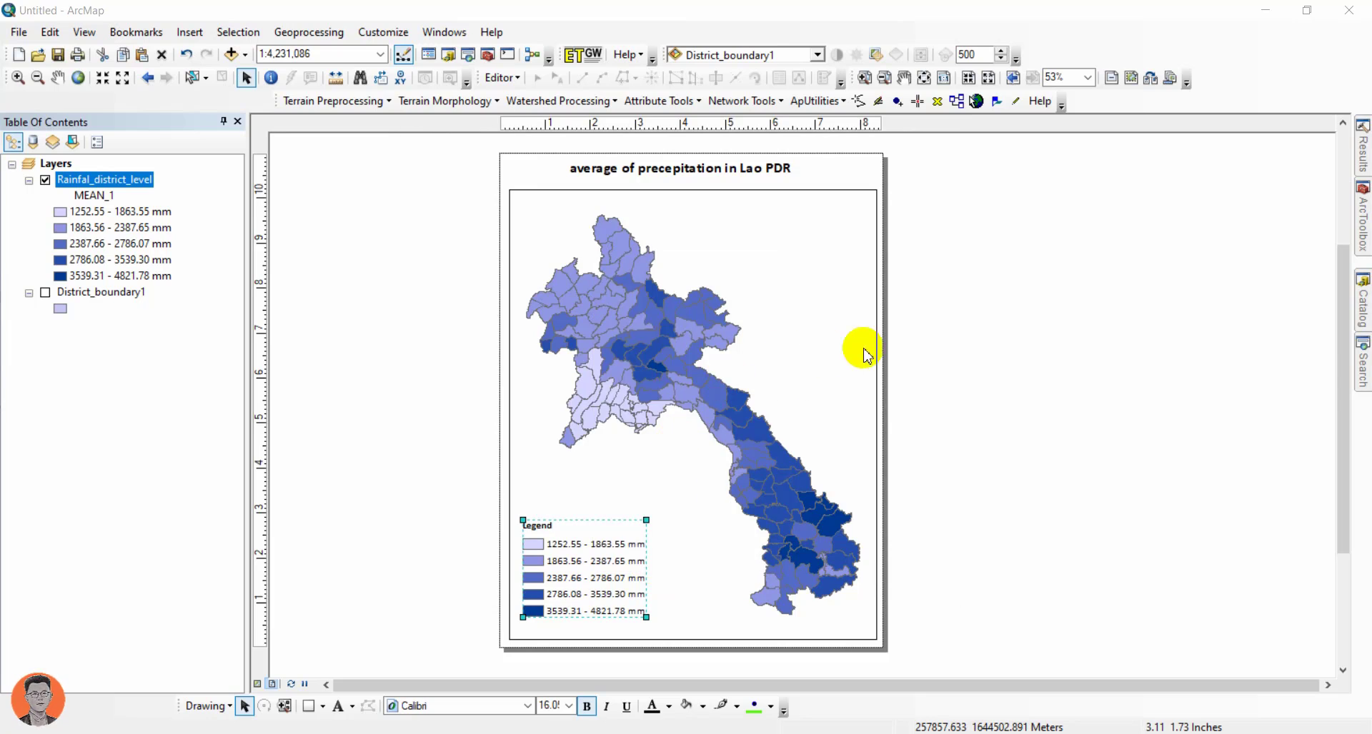
click(922, 258)
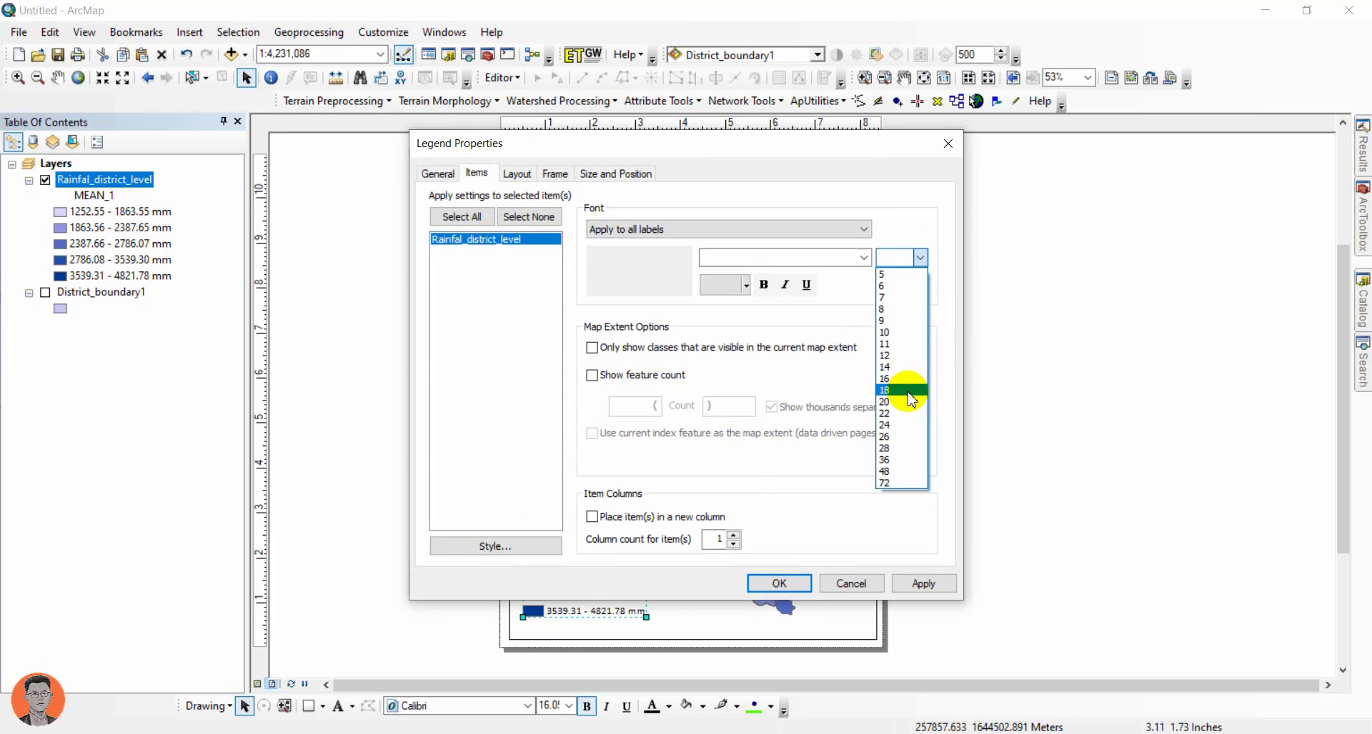
click(909, 392)
click(760, 587)
click(418, 541)
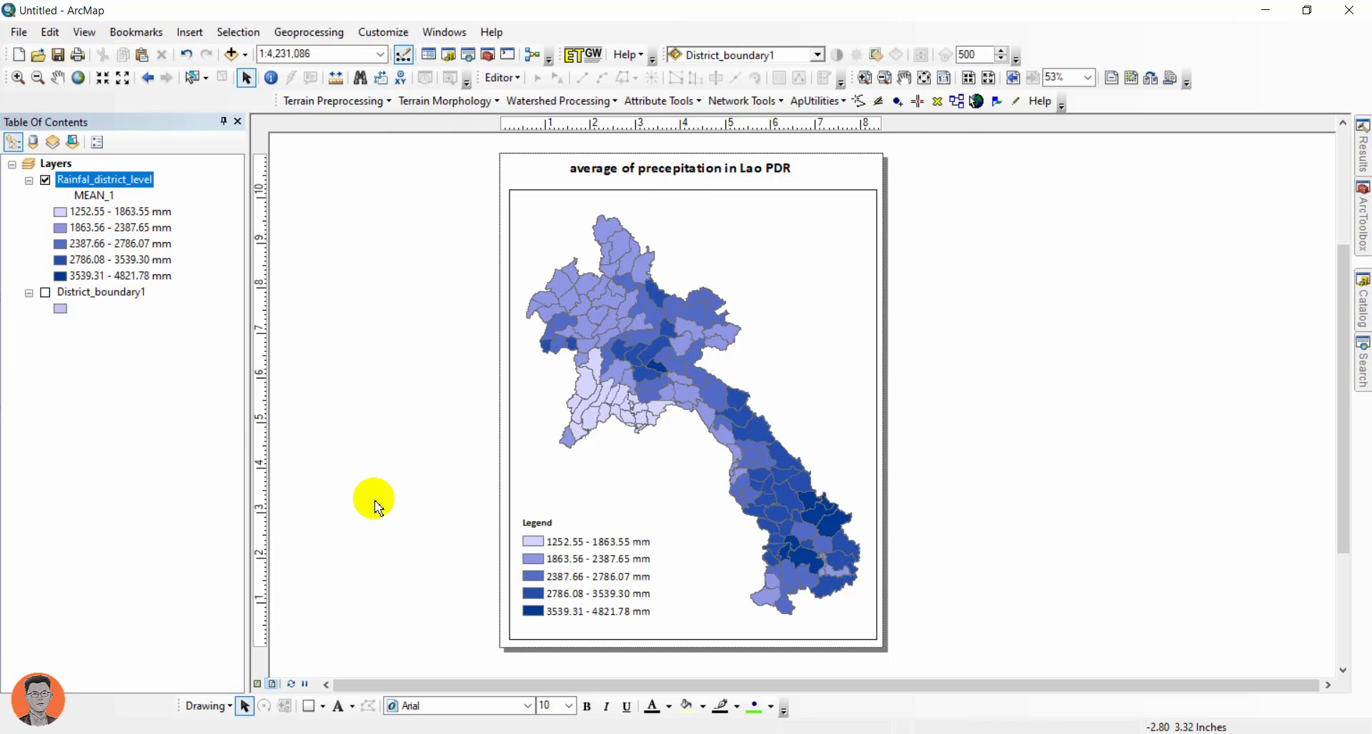
Export the map layout to the Desktop as a JPEG named "Lao rainfall map 2019" at 300 dpi.
click(15, 32)
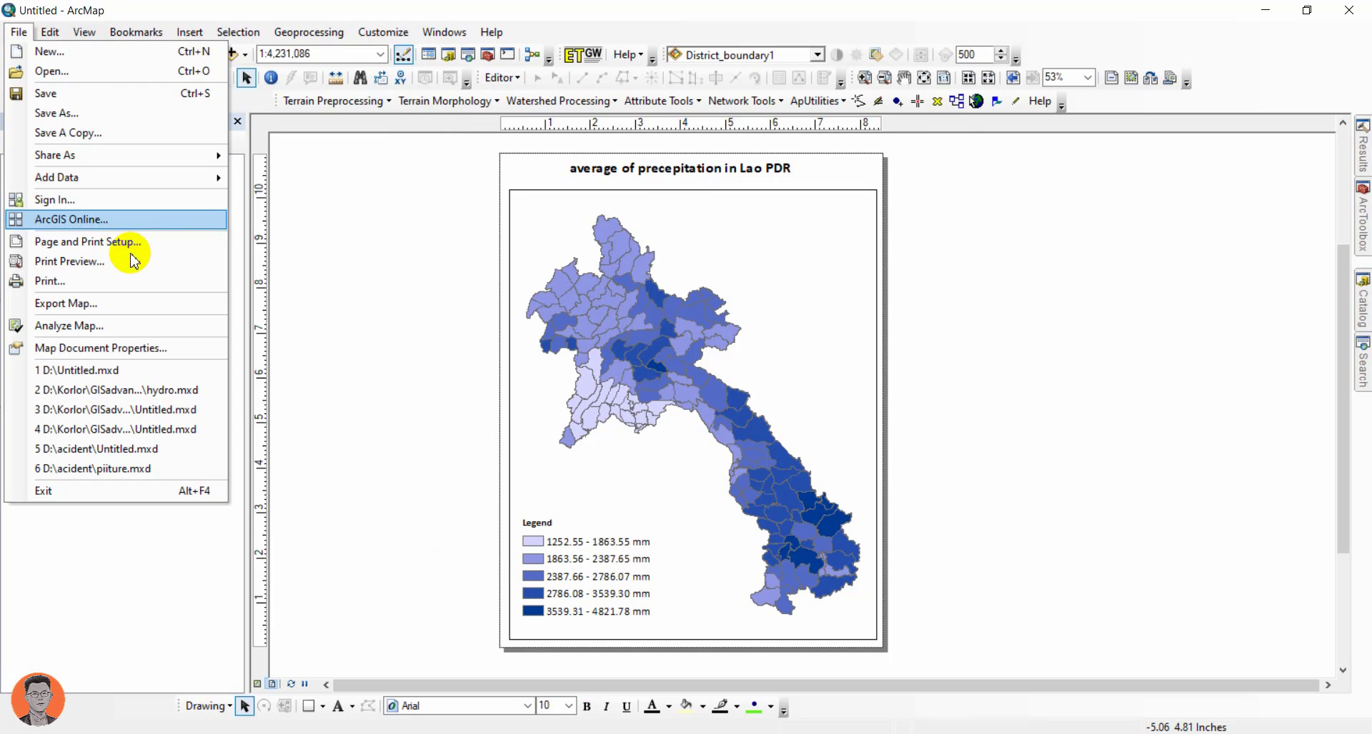
click(148, 303)
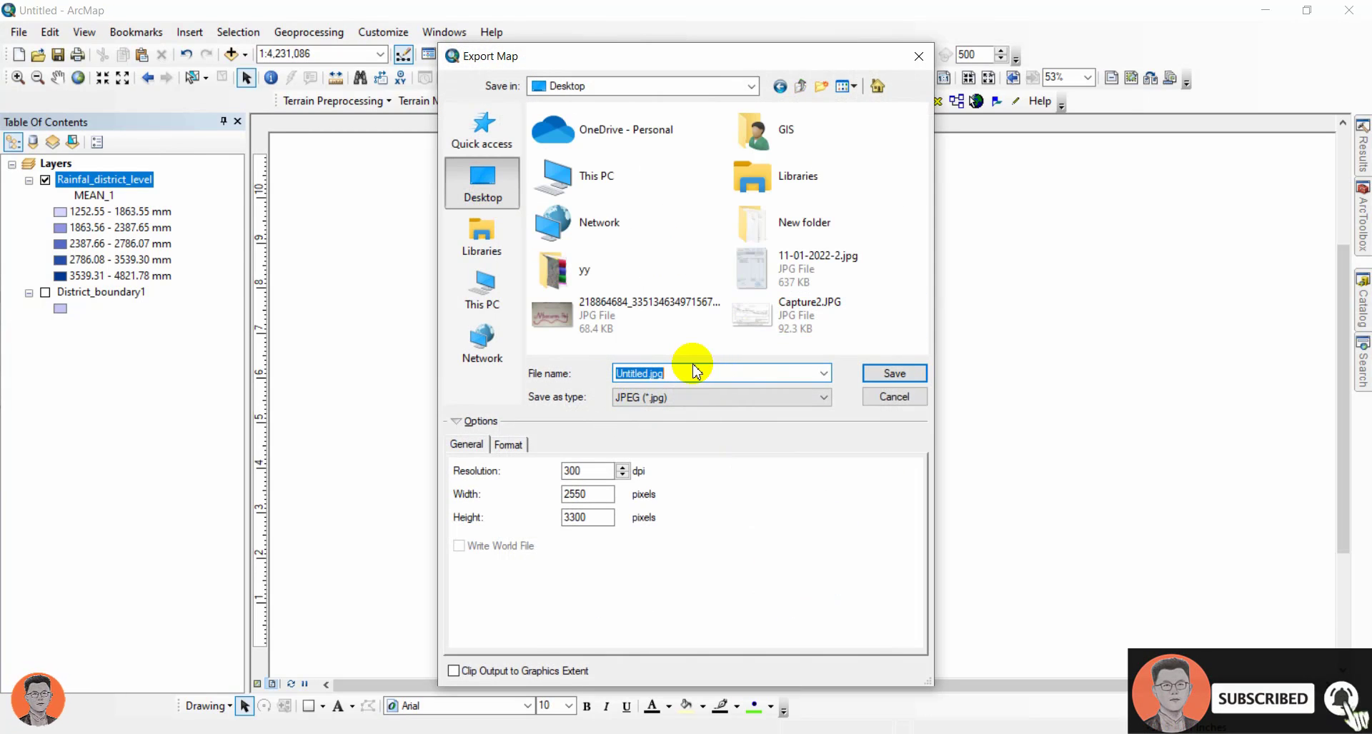
text(Lao)
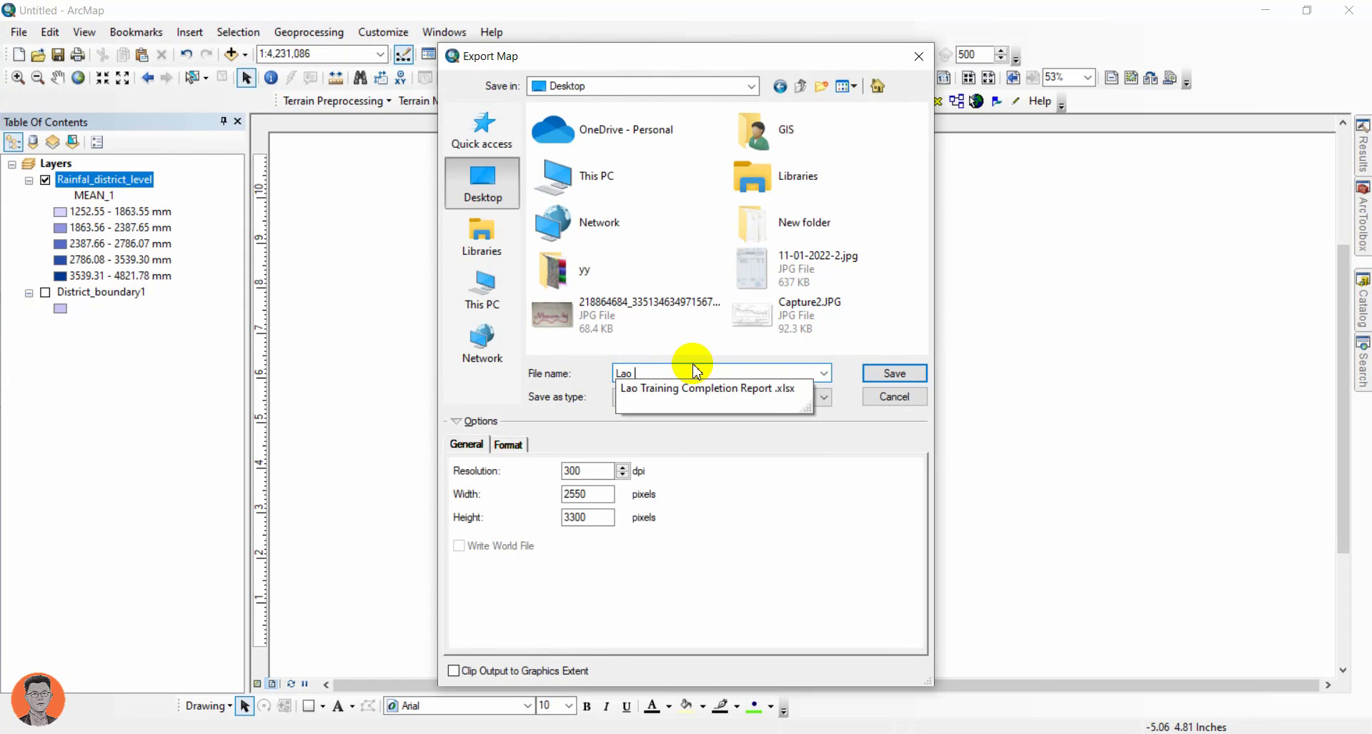
text( rainfall map 2019)
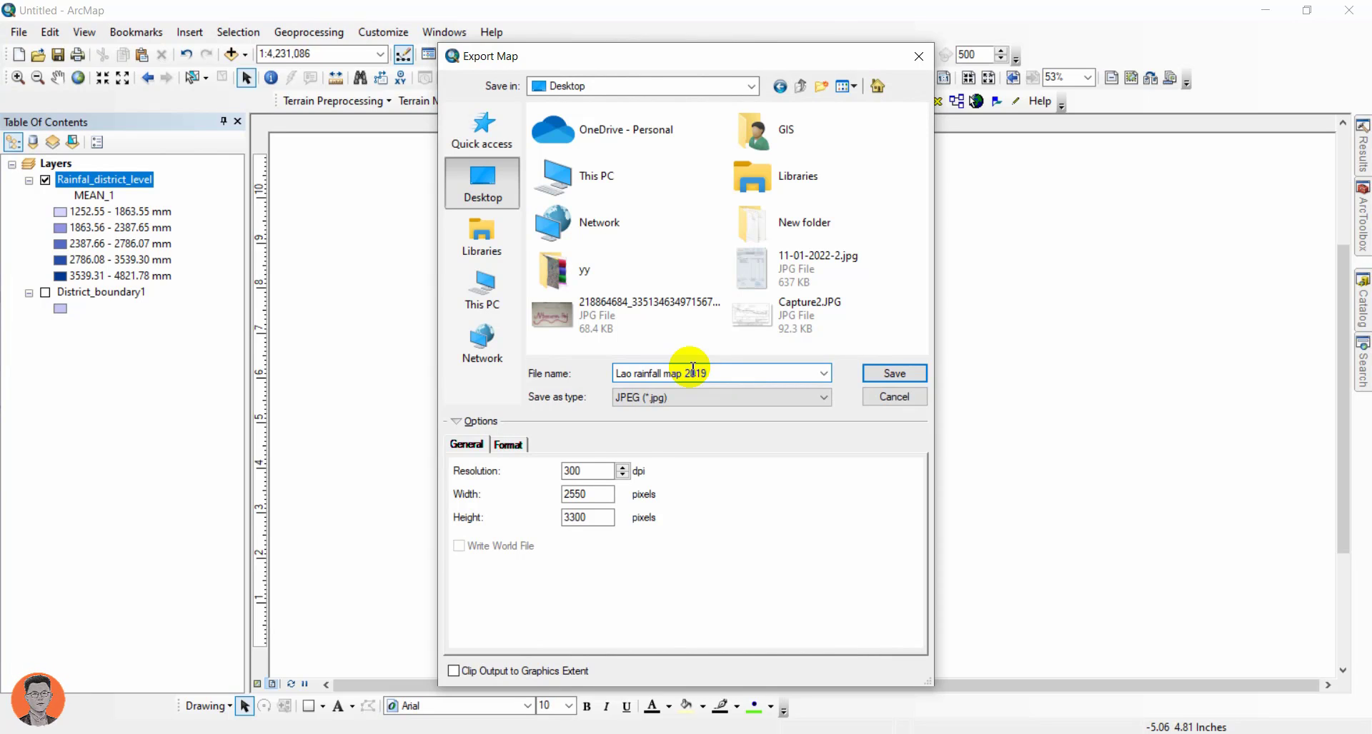
key(Return)
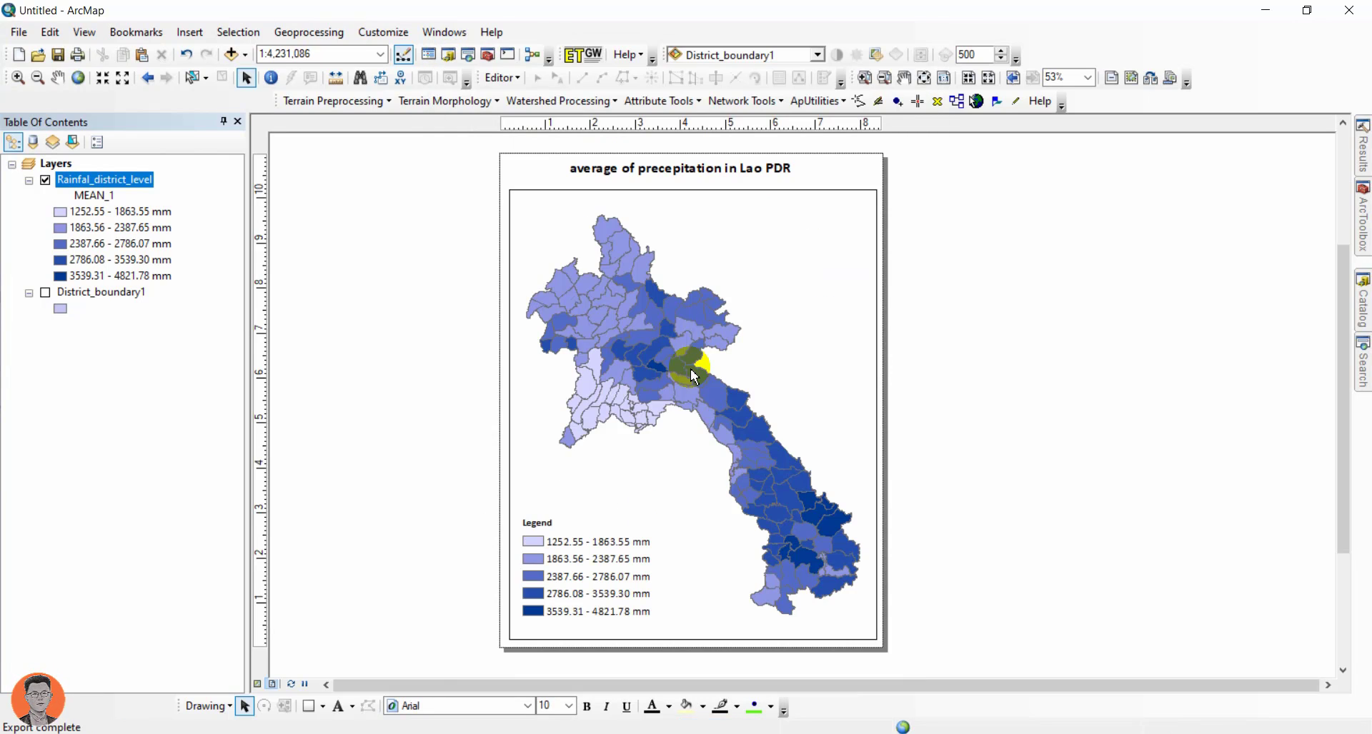
right_click(87, 184)
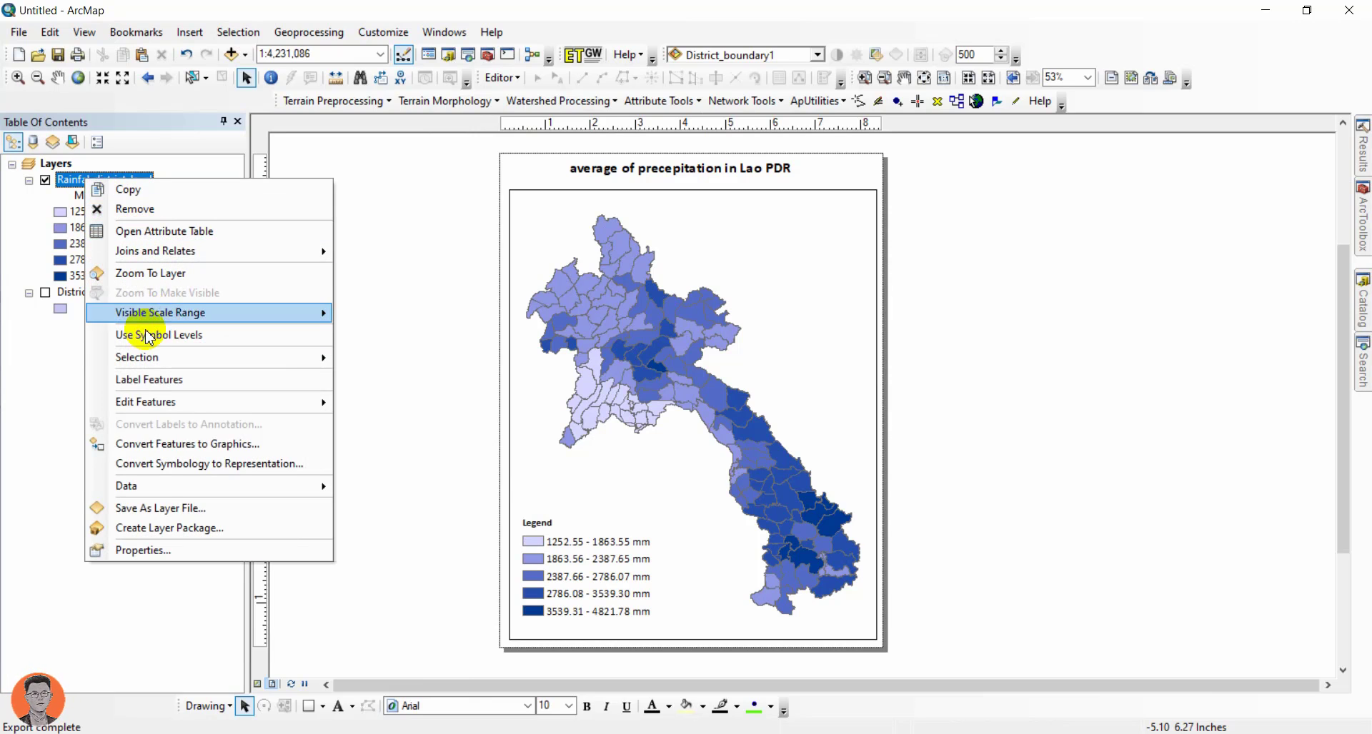
click(15, 36)
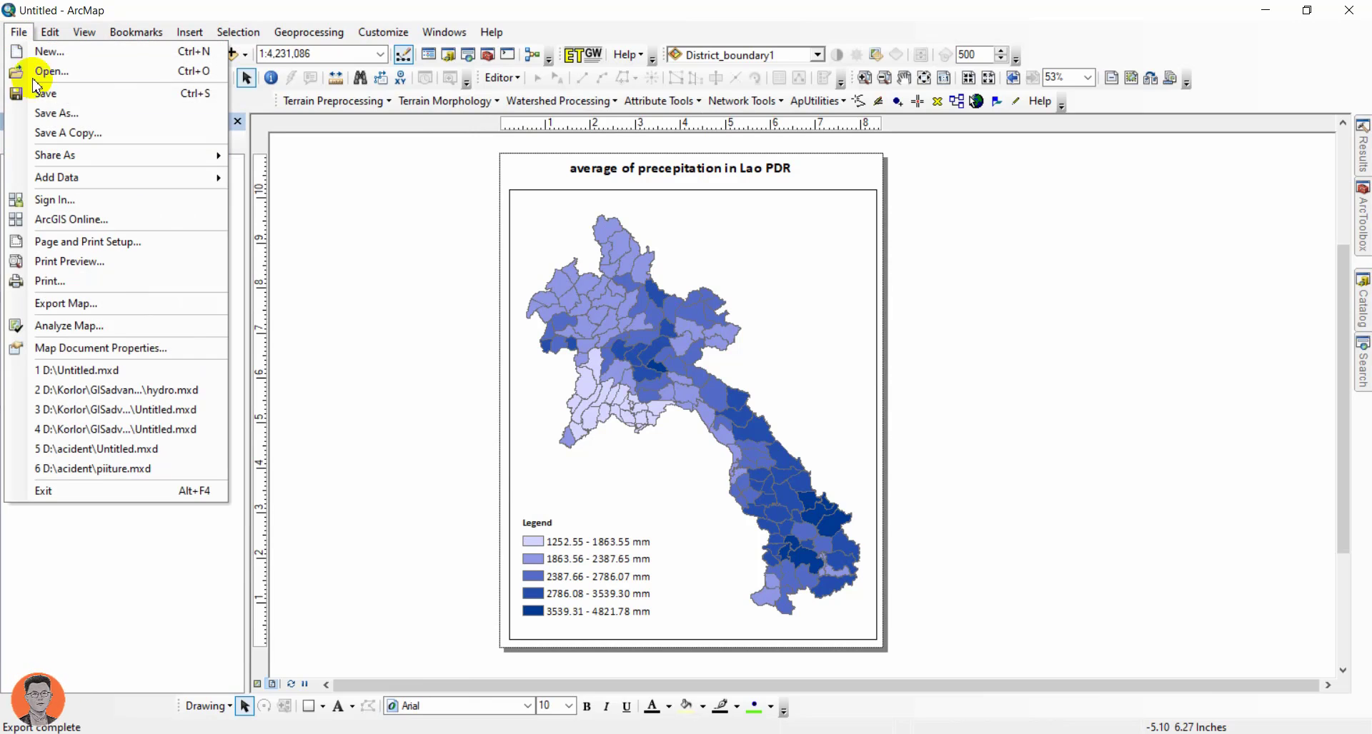
click(114, 303)
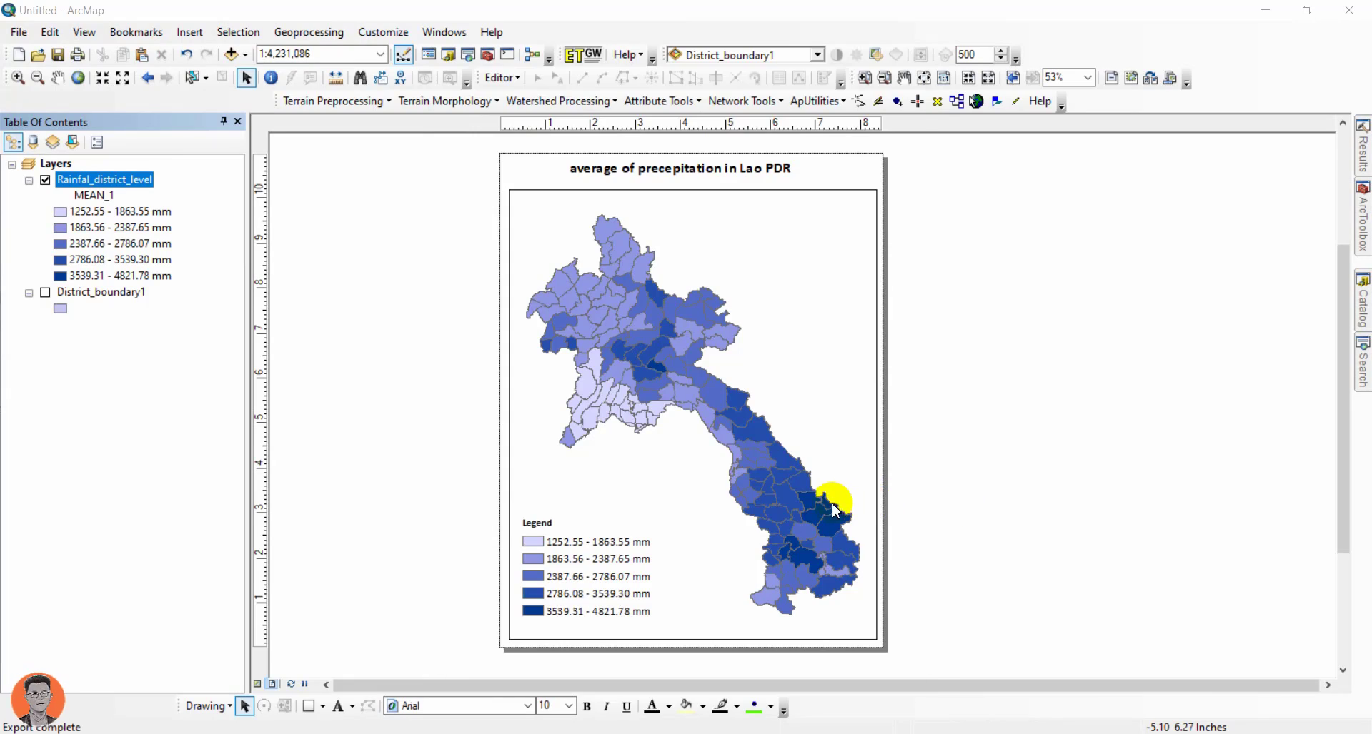
click(920, 51)
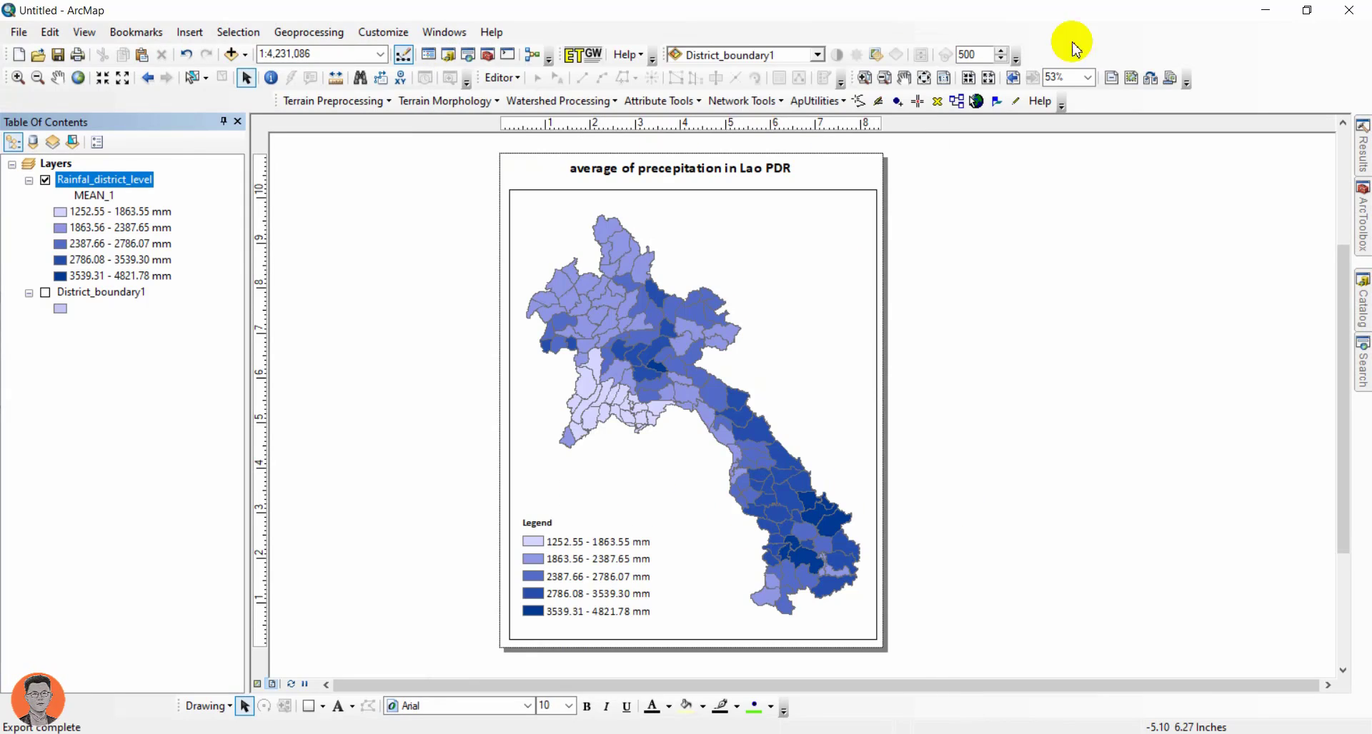
Switch to the Windows desktop and move Lao rainfall map 2019.jpg to an empty area away from the other icons.
click(1269, 10)
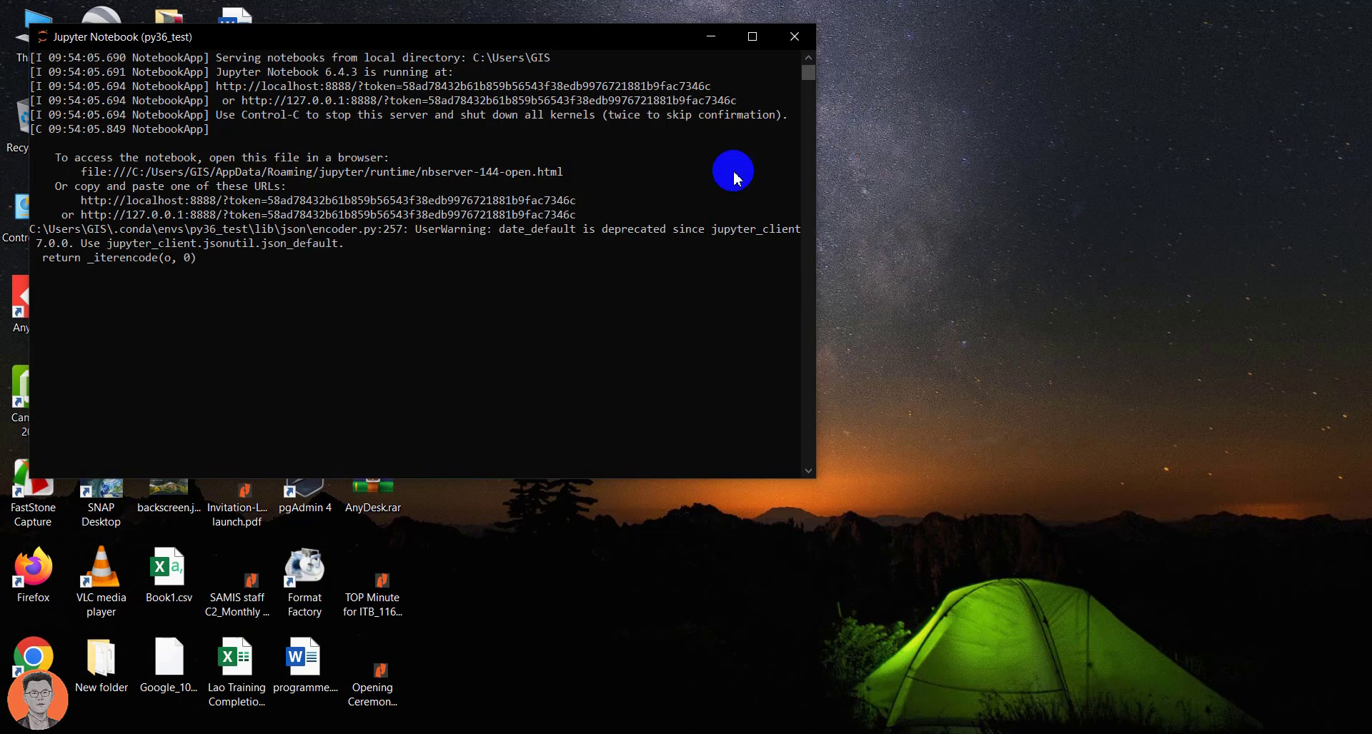
click(710, 31)
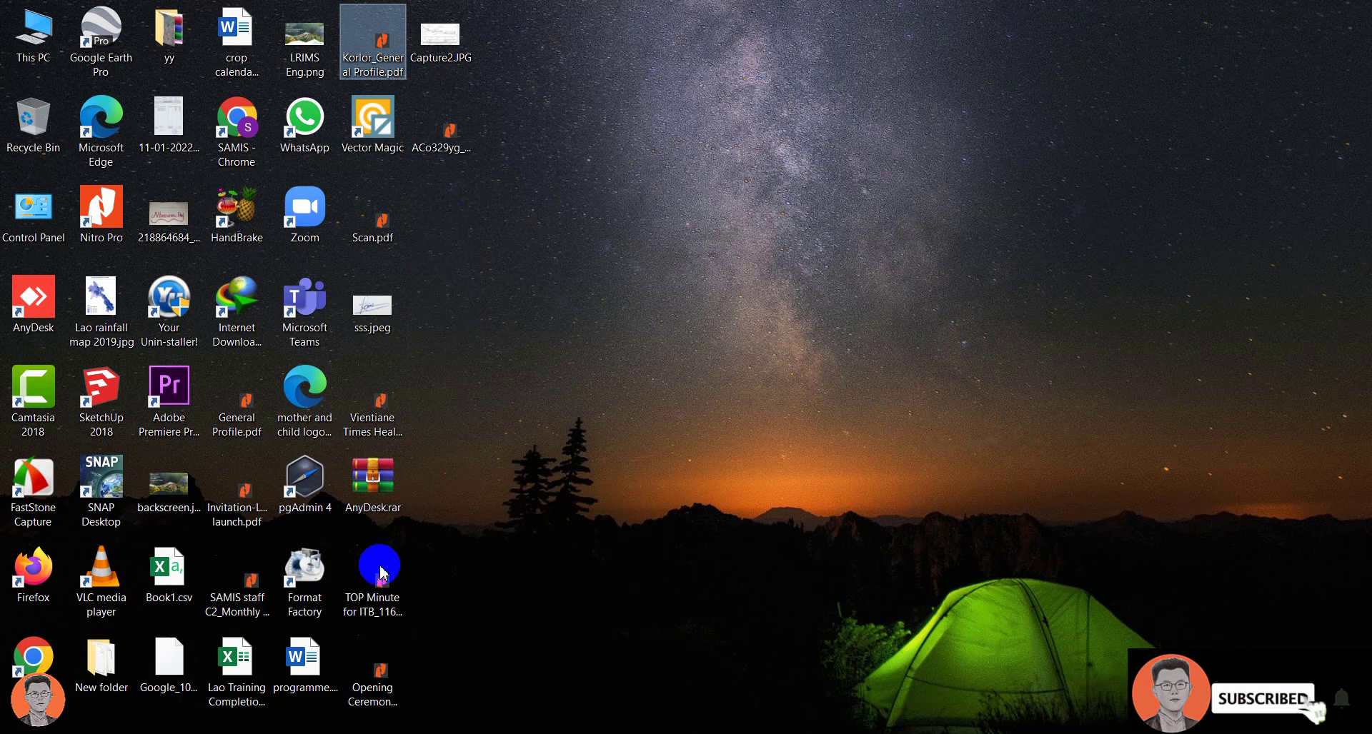
click(370, 293)
click(373, 214)
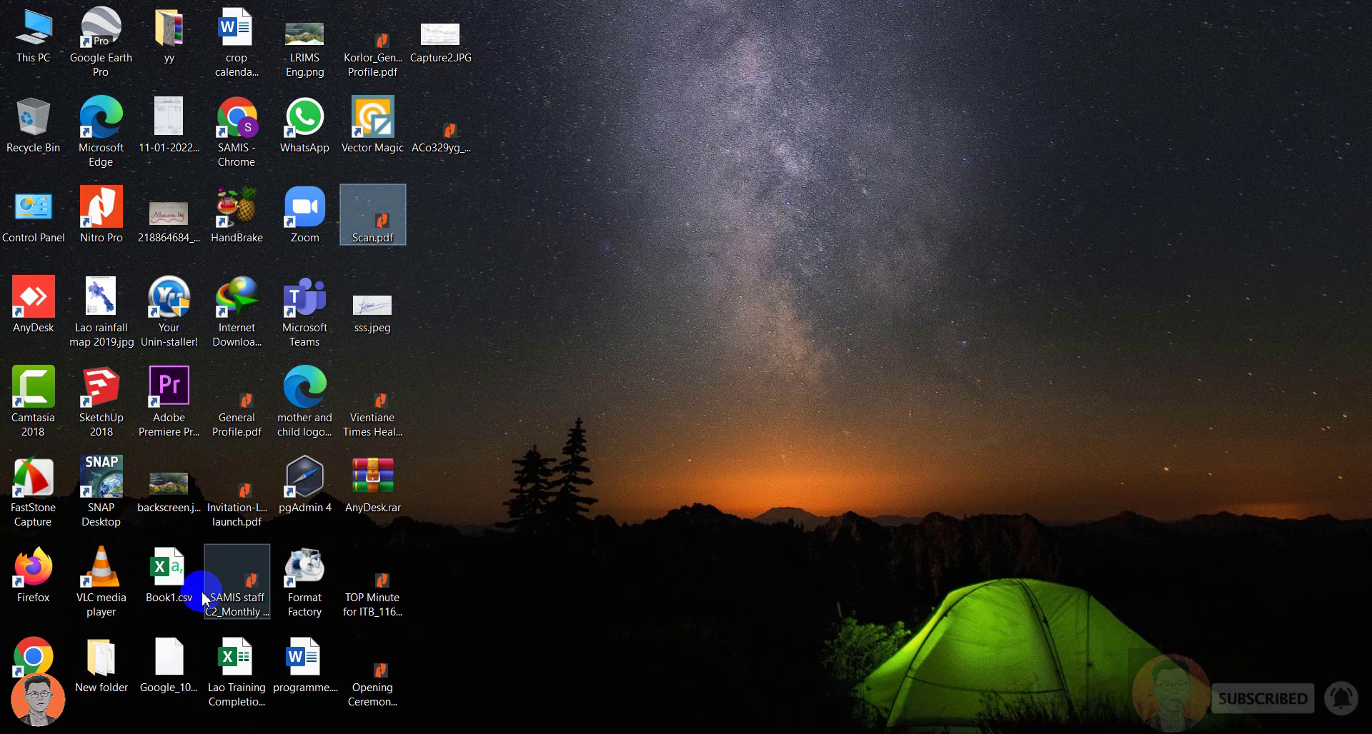
drag(93, 293, 848, 228)
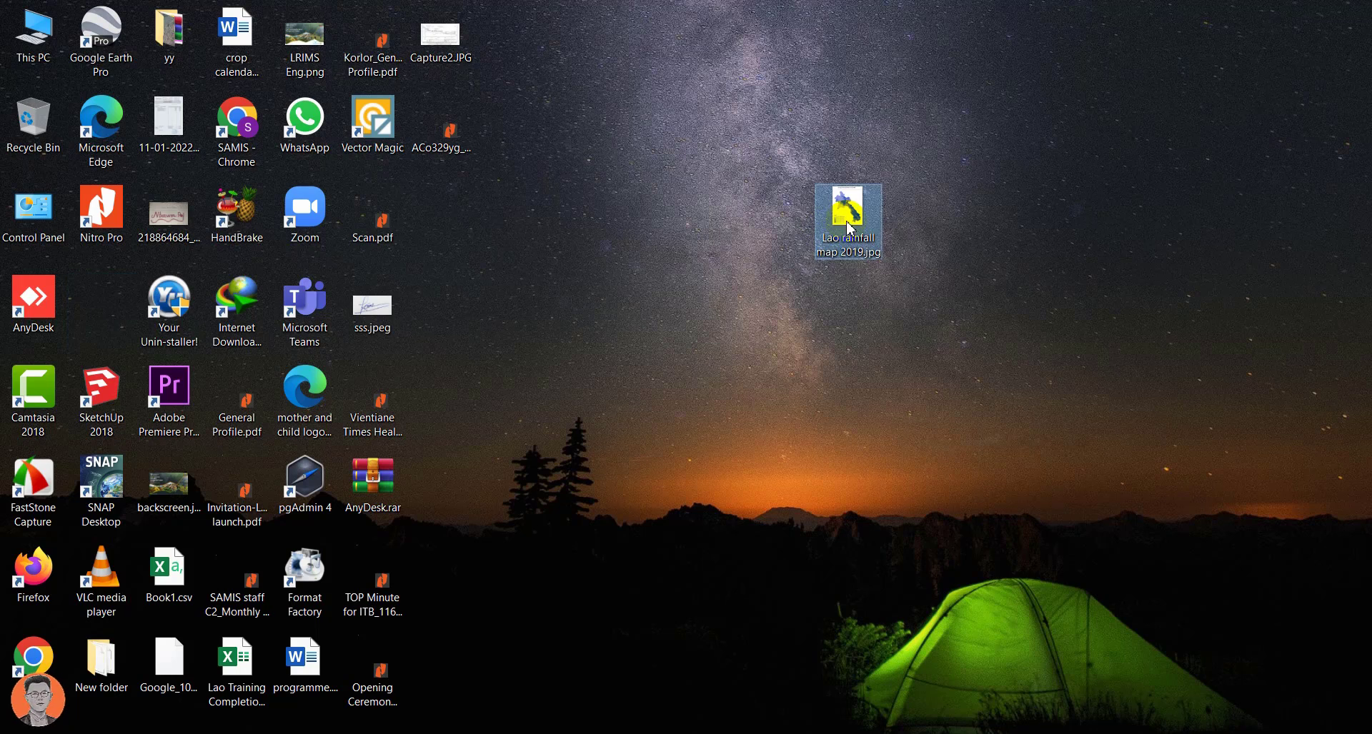
Open Lao rainfall map 2019.jpg in Photos, examine its title, district colors and legend up close, and close the image.
double_click(849, 227)
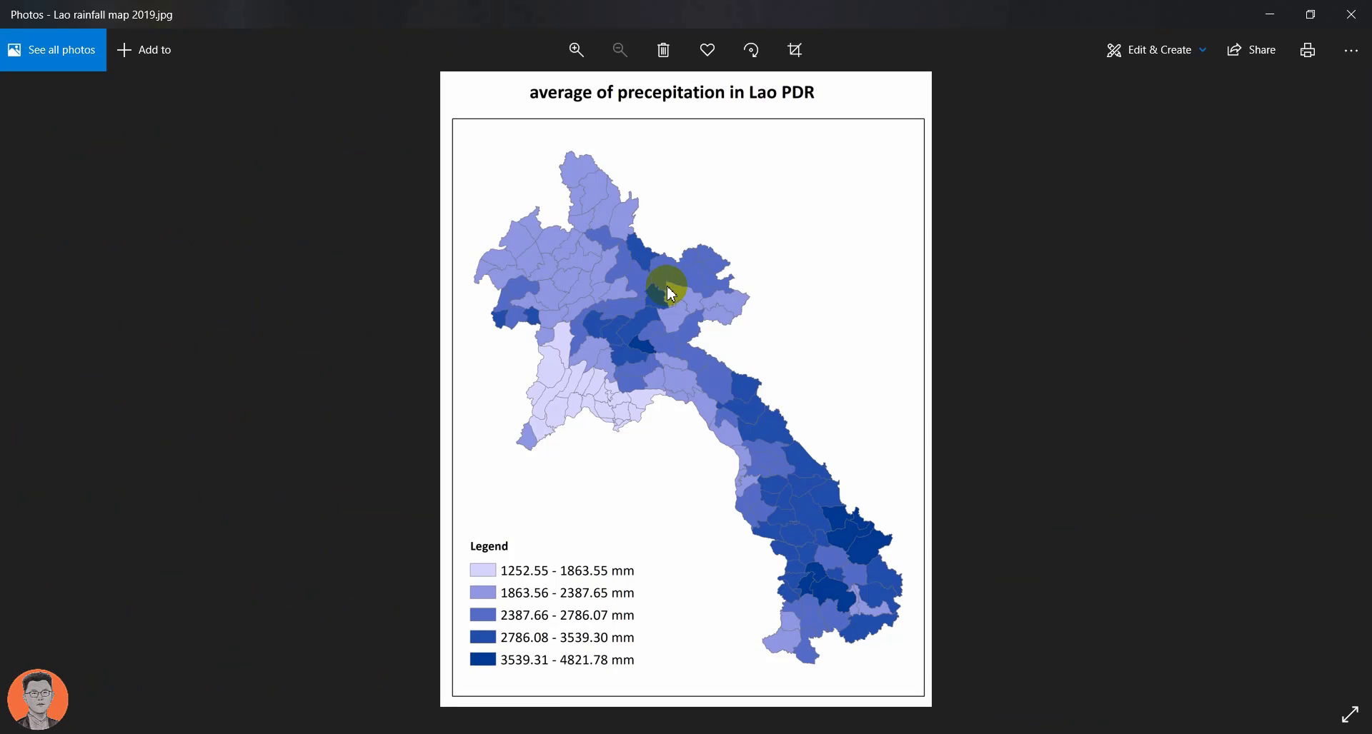
double_click(667, 286)
drag(583, 388, 577, 311)
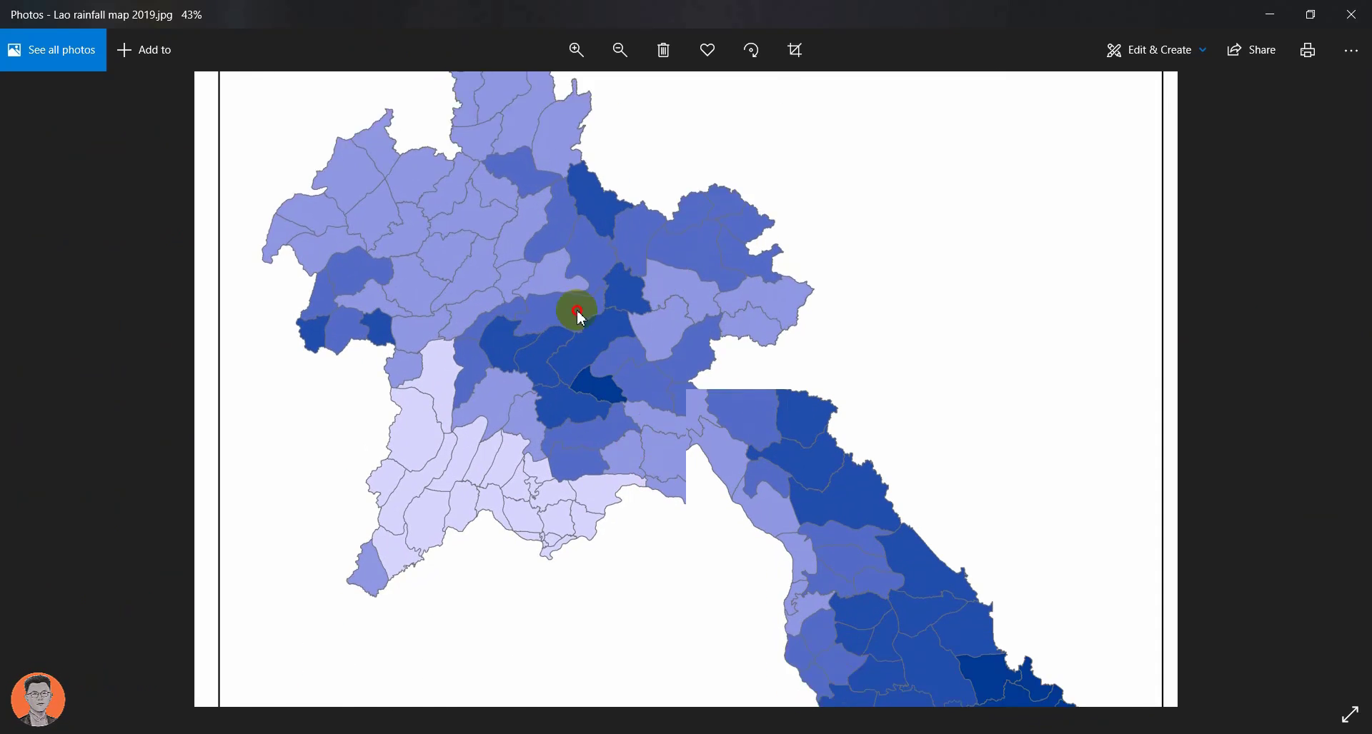
scroll(653, 315, down, 5)
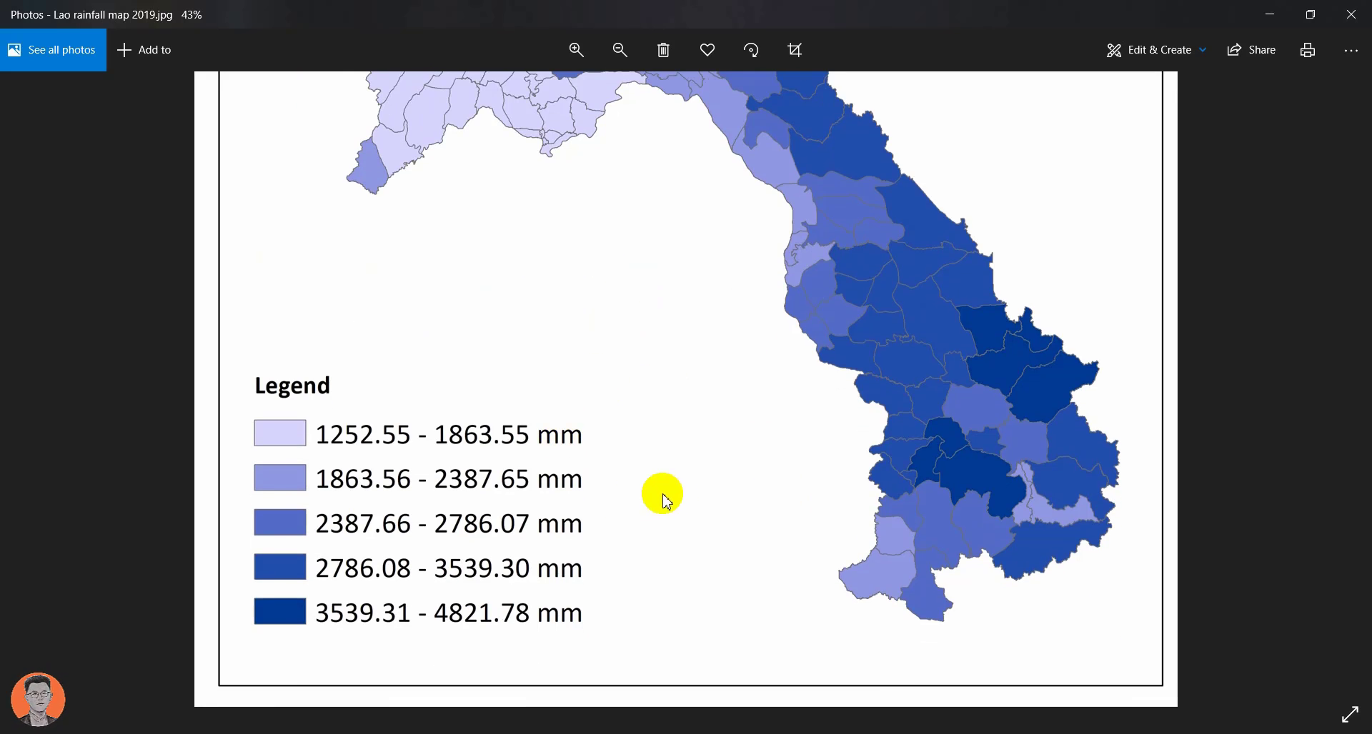
scroll(667, 500, up, 8)
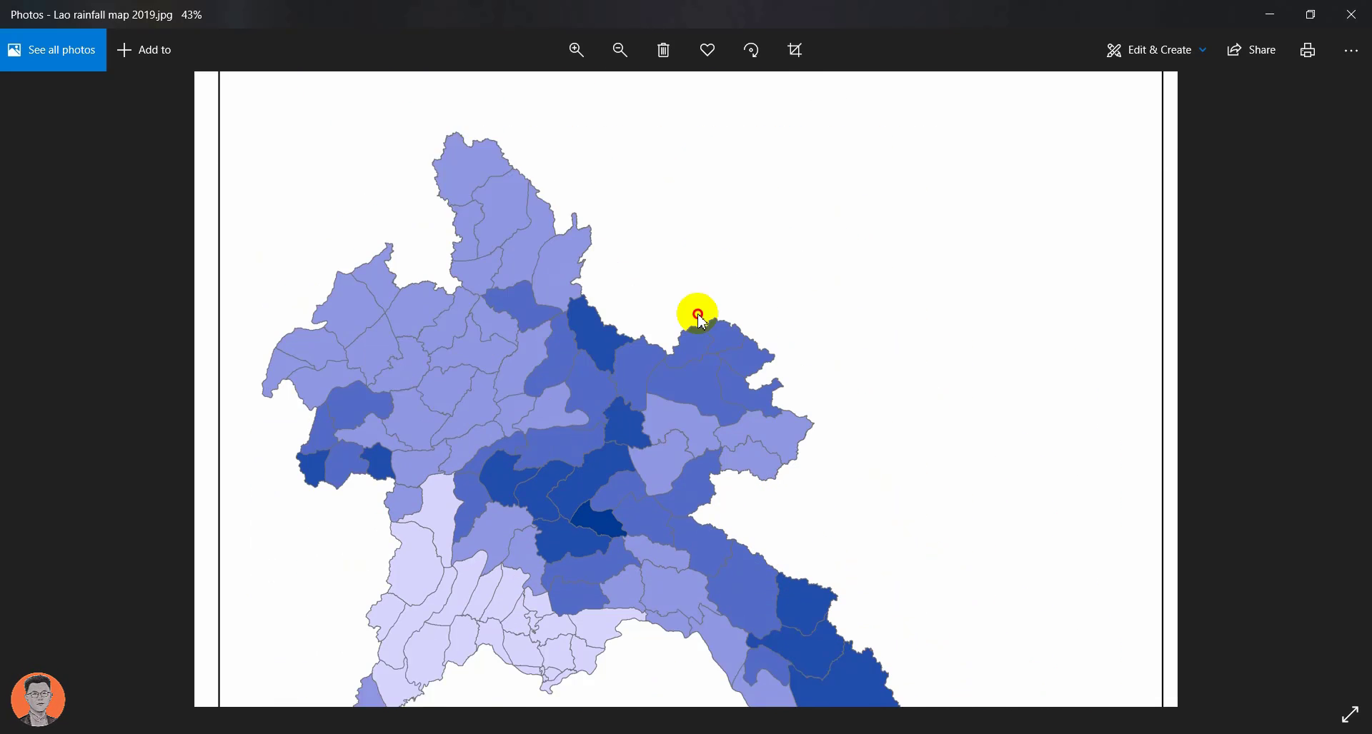
scroll(725, 331, down, 6)
scroll(872, 459, up, 8)
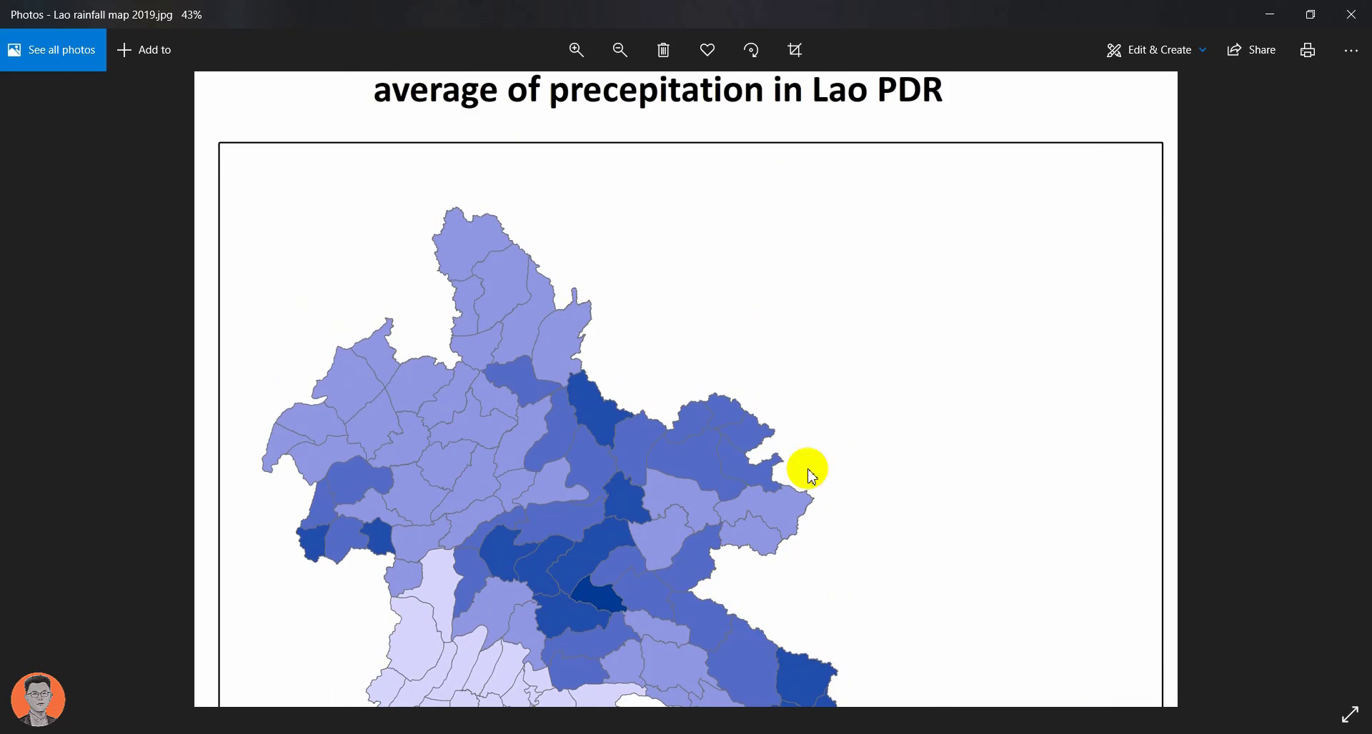
click(1350, 15)
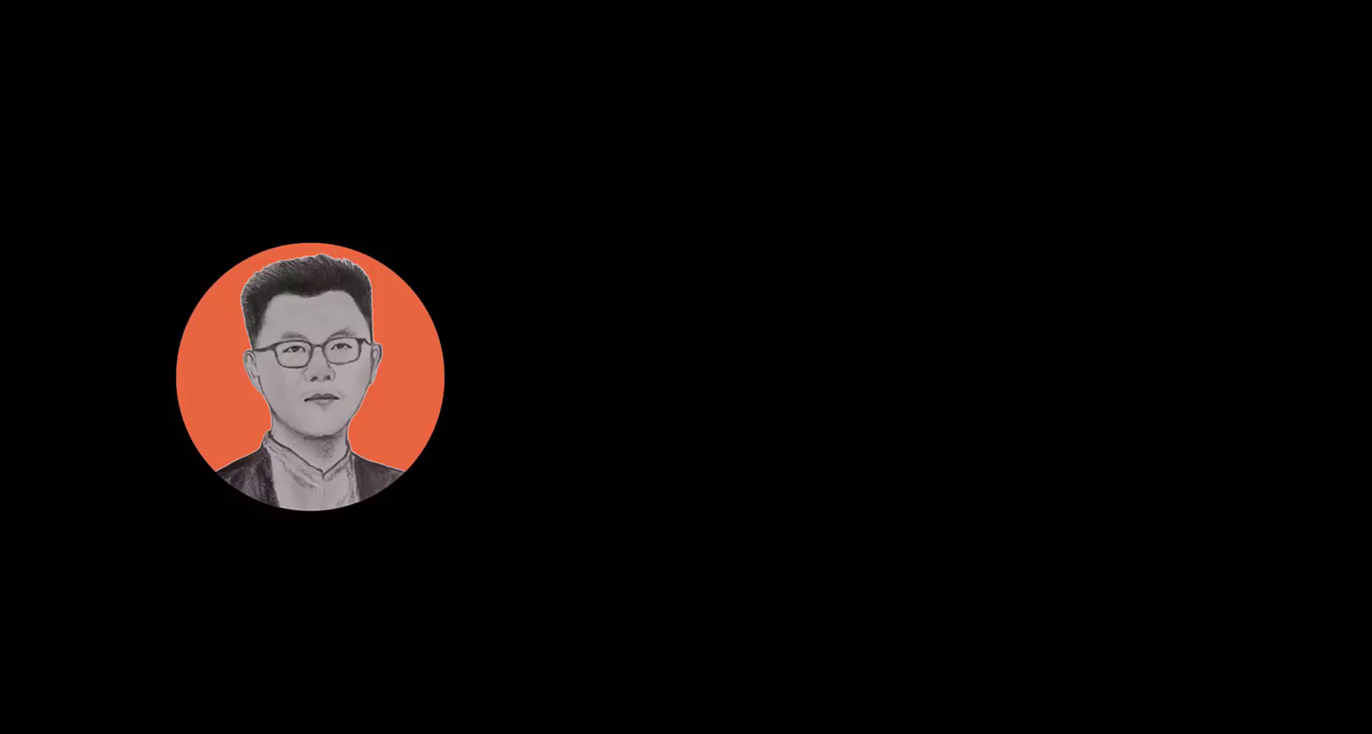